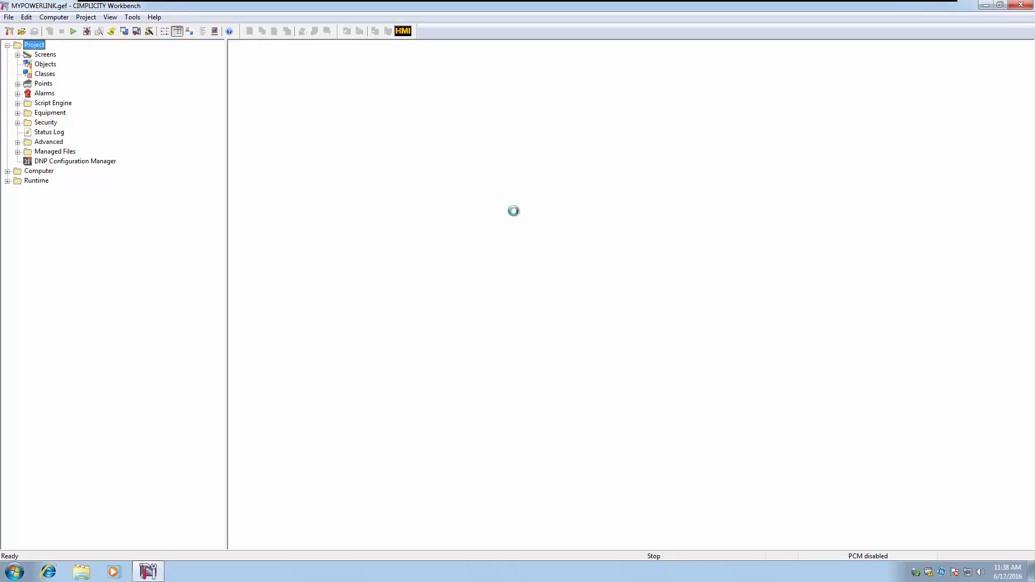
Start the MYPOWERLINK project and confirm the start request
click(75, 32)
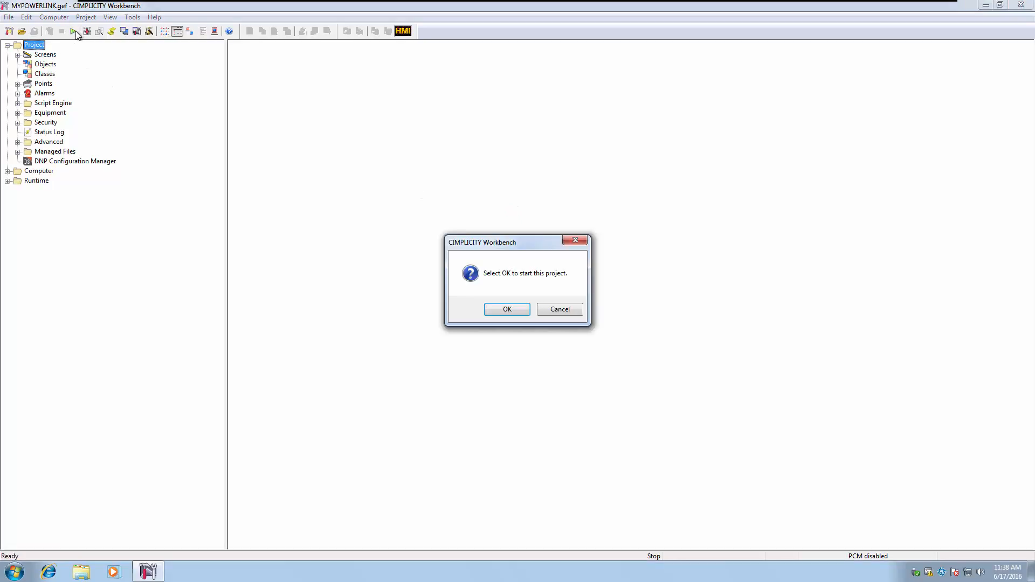
click(502, 309)
click(534, 313)
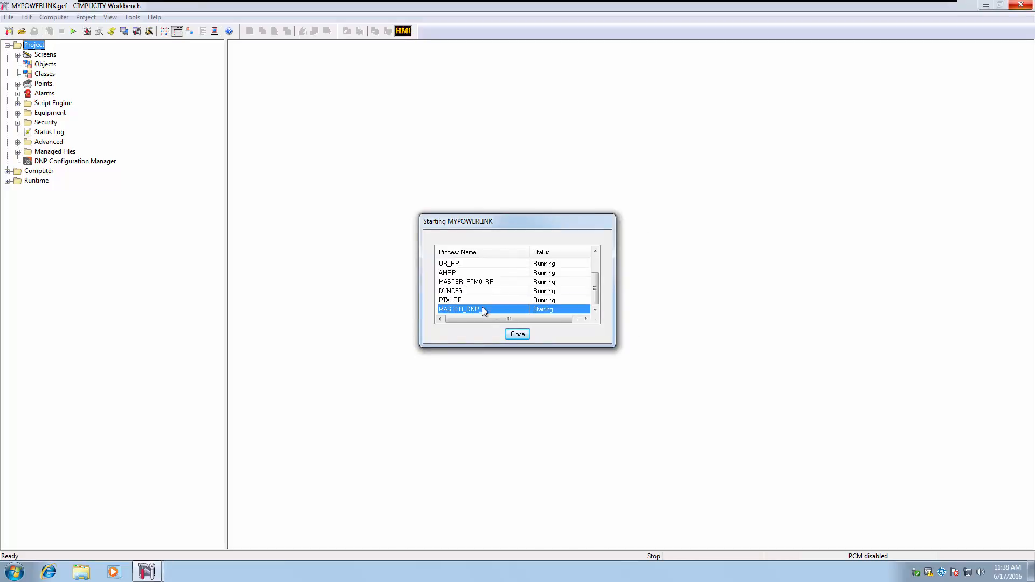
Open the project screen iPowerDefaultPicture.cim for editing and maximize the editor window
click(46, 55)
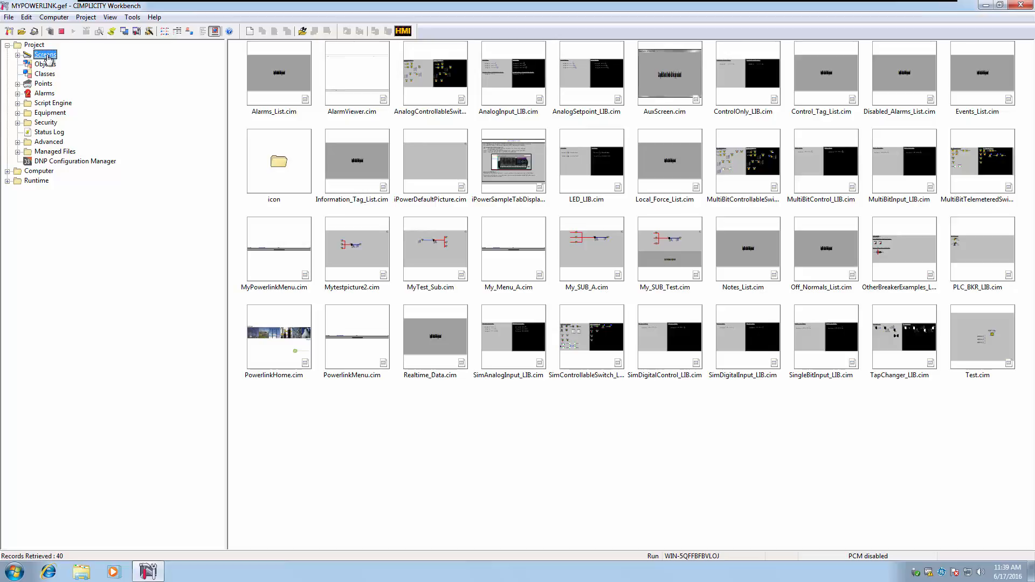
click(441, 169)
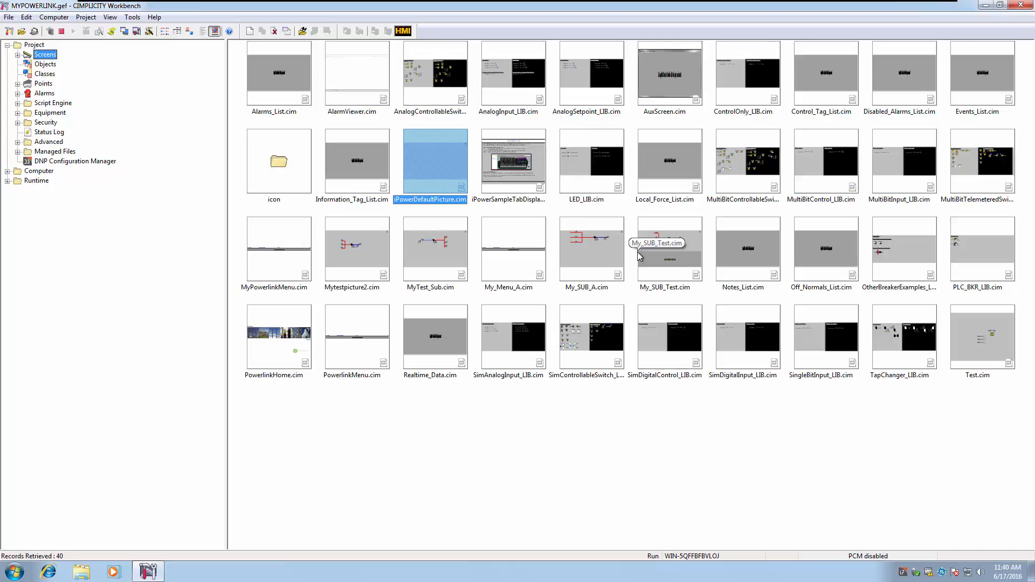
right_click(434, 167)
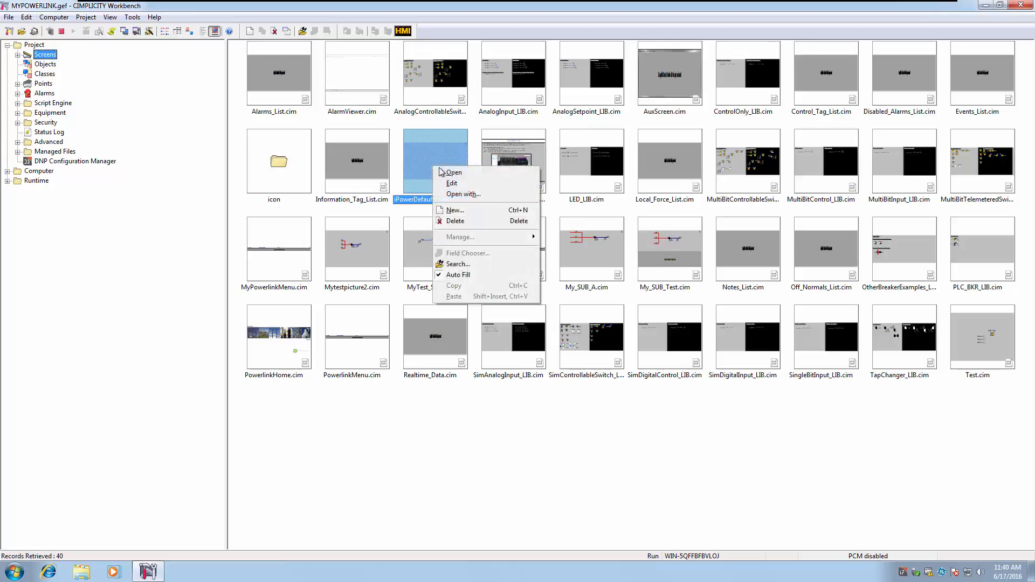
click(473, 183)
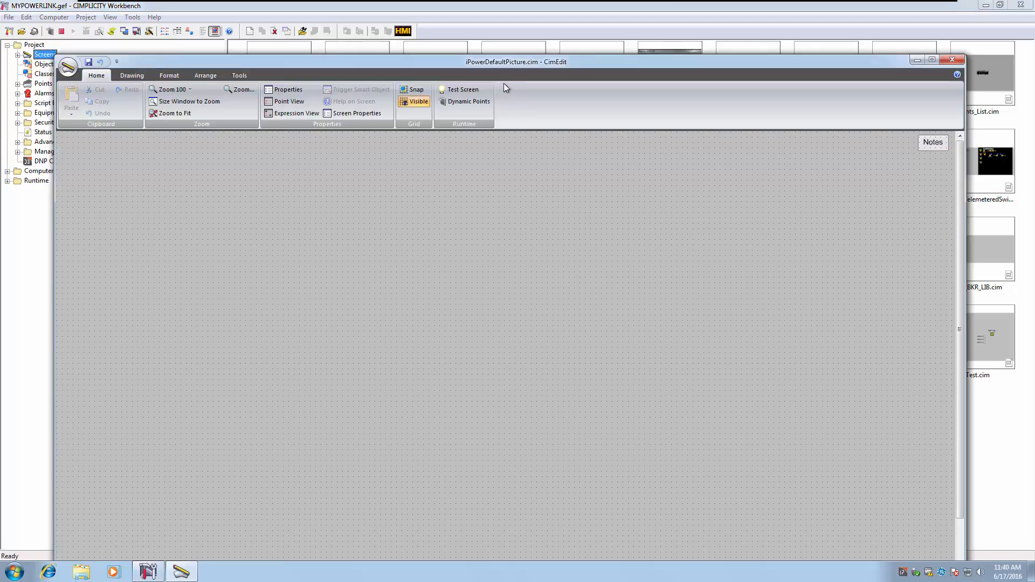
click(932, 61)
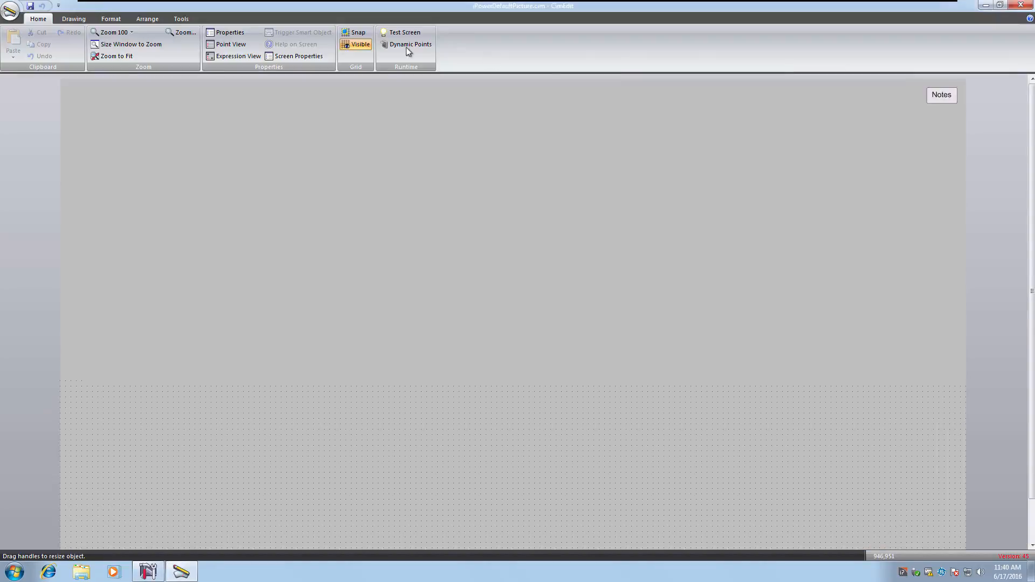
Save a copy of the default picture screen as My_SUB_A
click(11, 12)
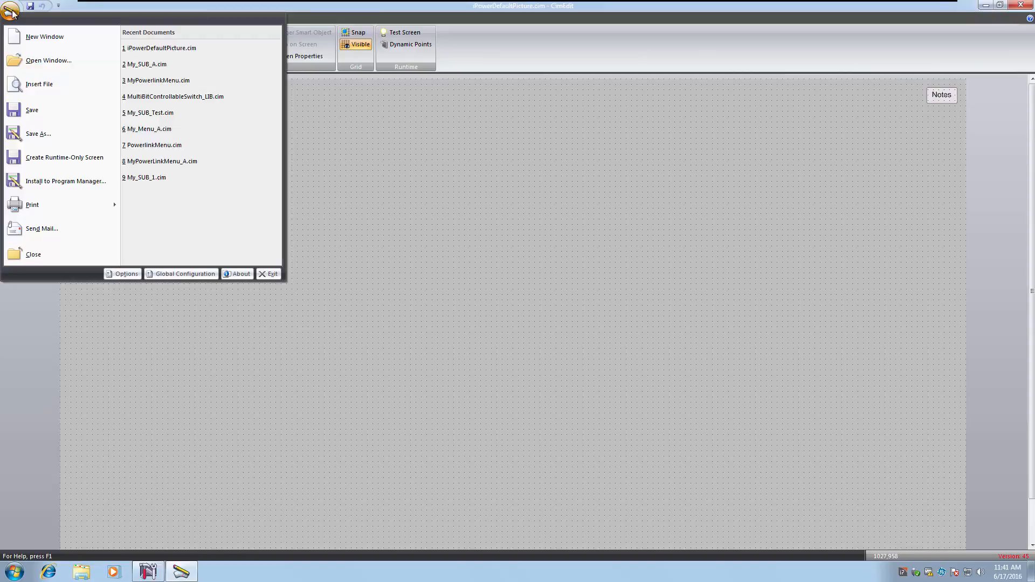
click(45, 134)
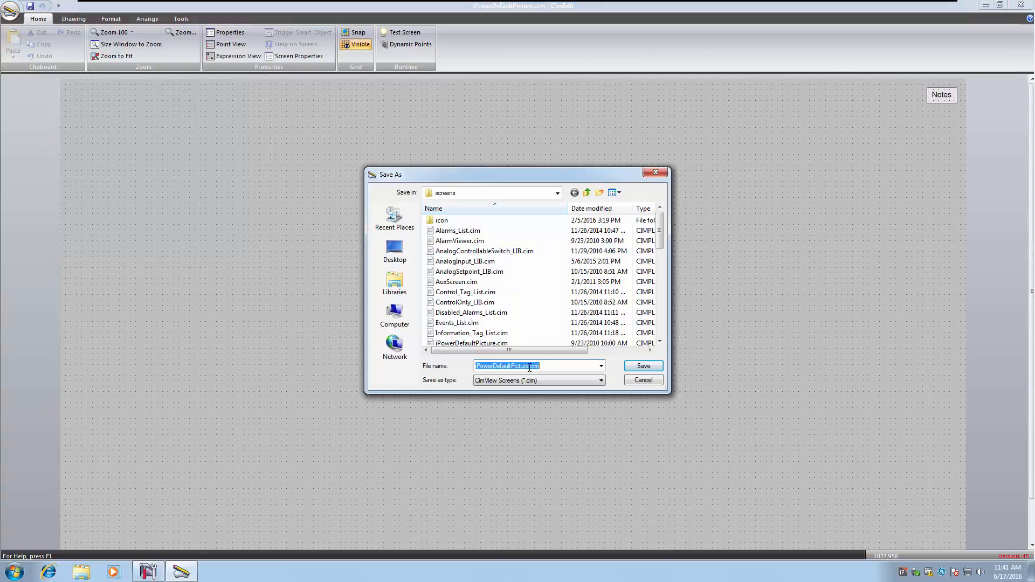
click(529, 369)
drag(529, 368, 475, 368)
text(My))
key(BackSpace)
text(_SUB_A)
click(657, 366)
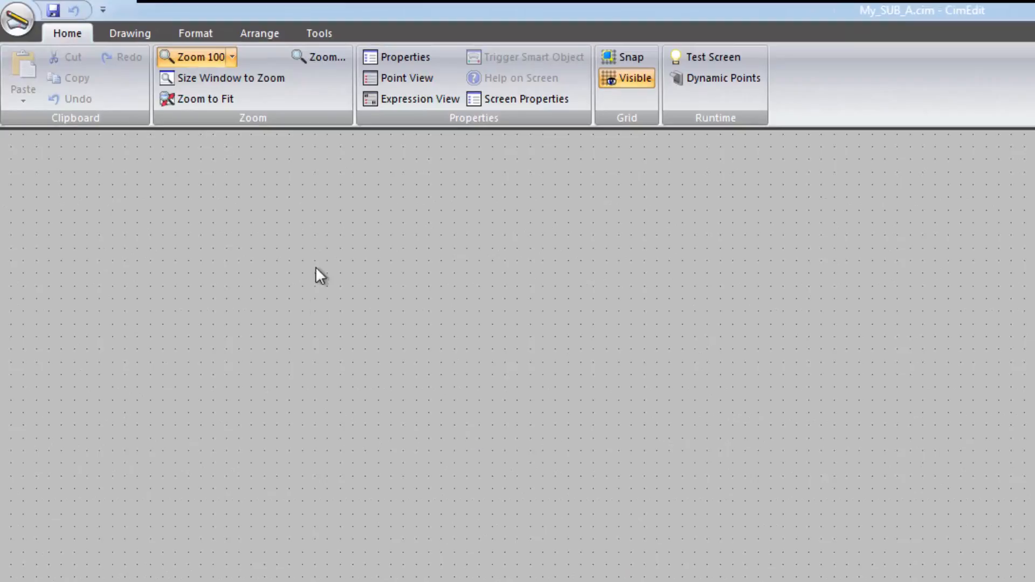
Draw a horizontal line about 295 pt long in the upper part of the screen drawing
click(123, 32)
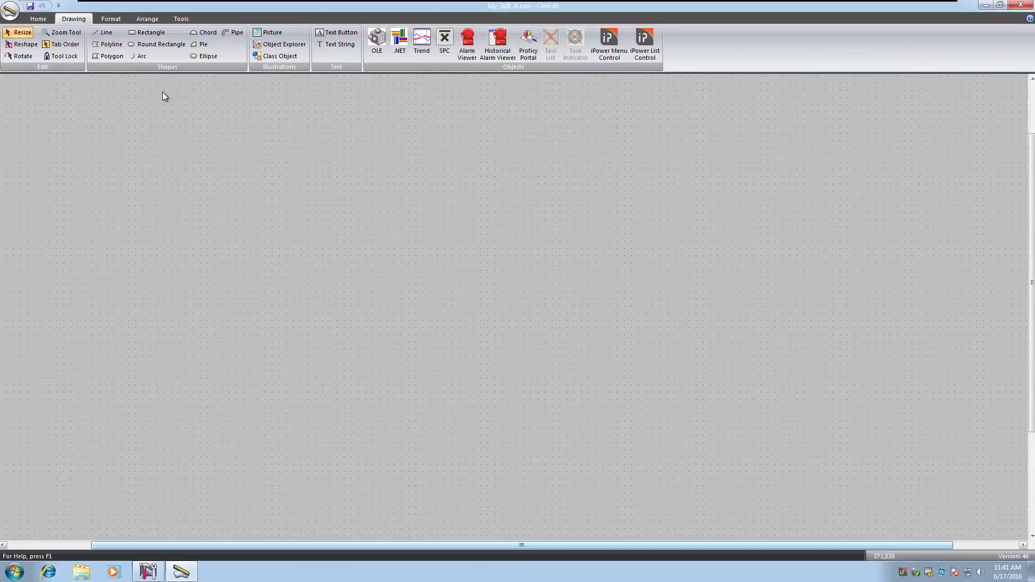
click(104, 32)
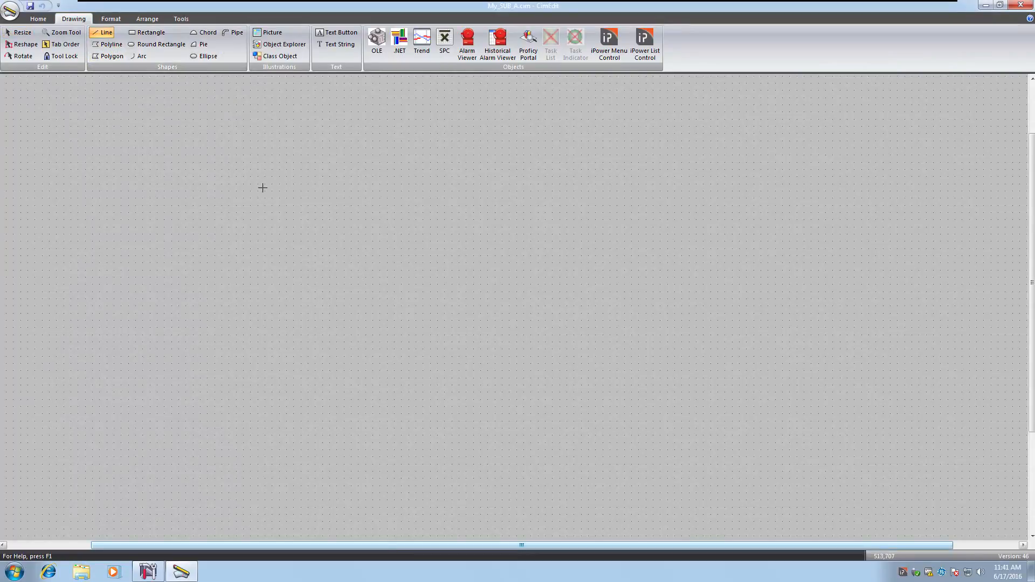
mouse_move(260, 190)
mouse_down()
mouse_move(391, 204)
mouse_move(494, 192)
mouse_move(473, 191)
mouse_up()
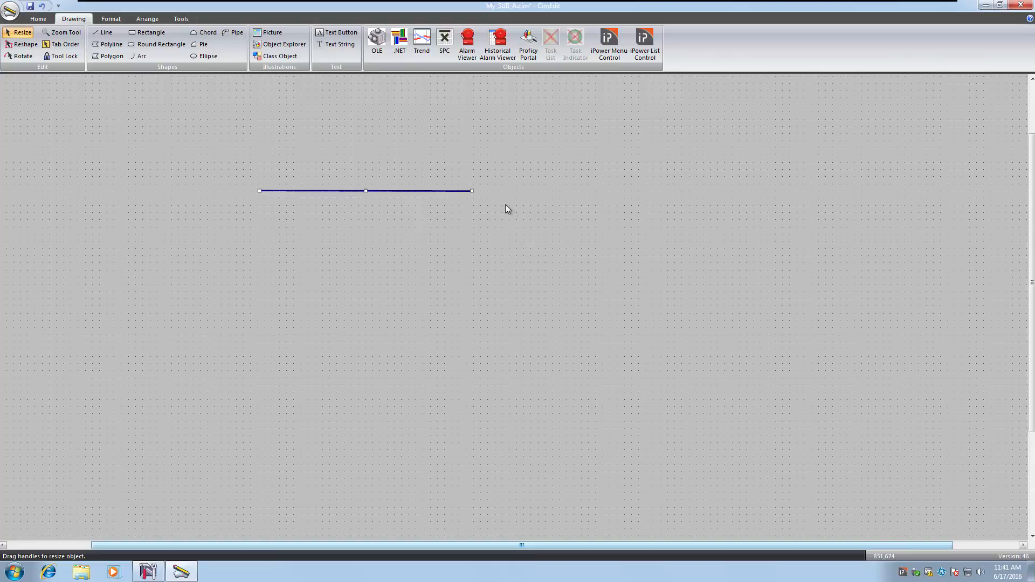
Straighten the horizontal line by setting its height to 0 pt in its geometry properties
right_click(390, 190)
click(438, 400)
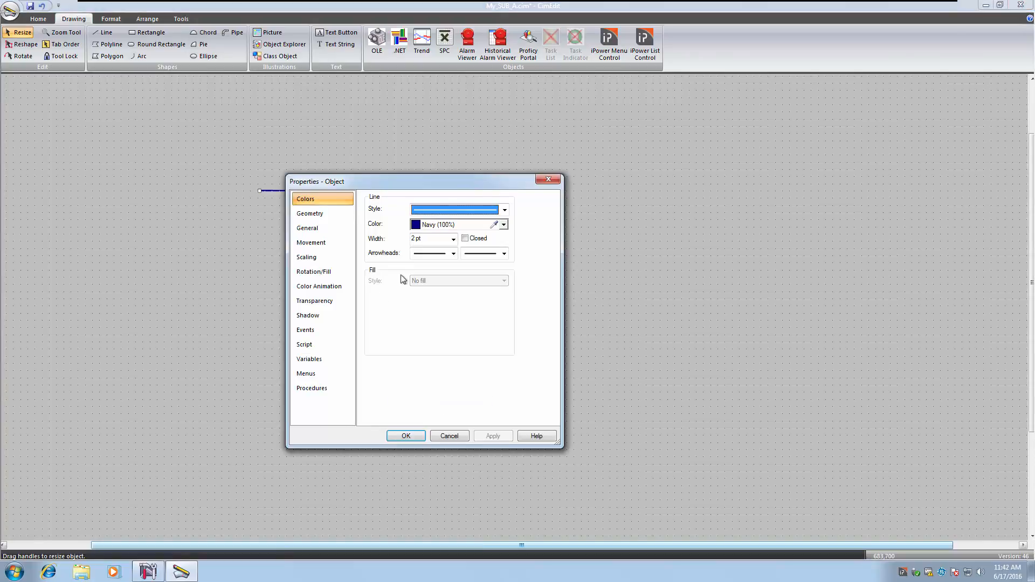
click(335, 215)
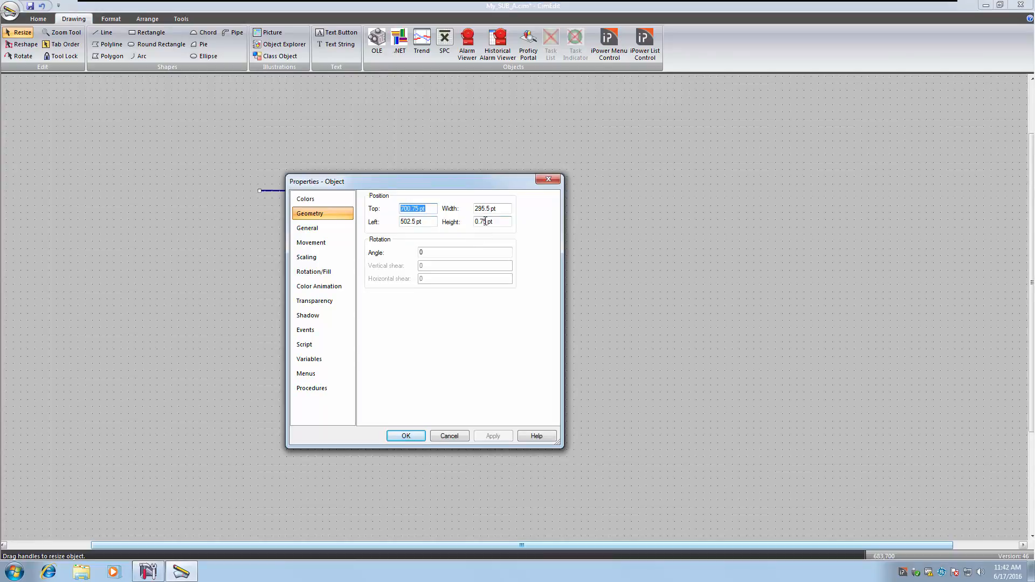
drag(488, 222, 464, 223)
text(0)
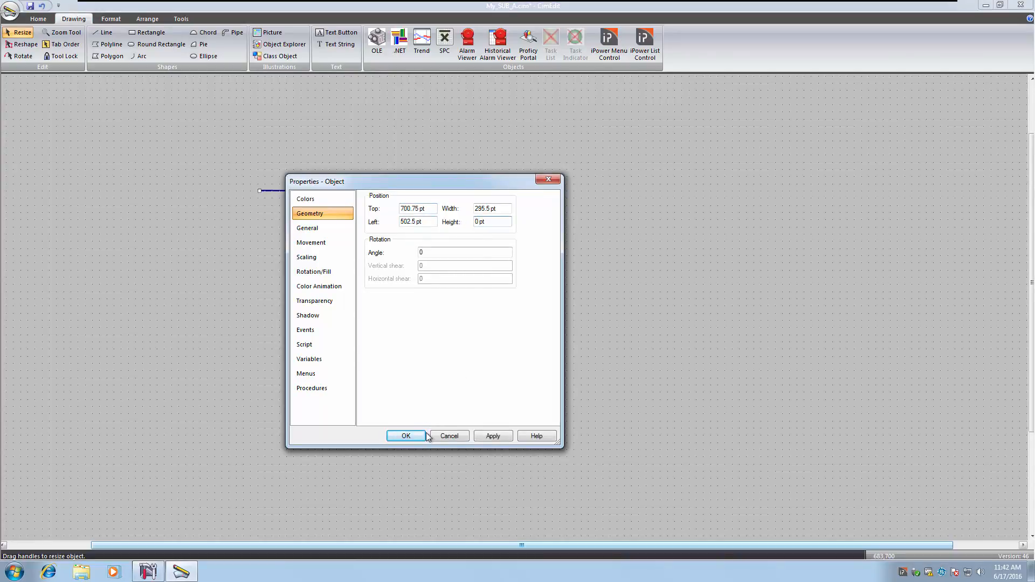
click(494, 435)
click(405, 436)
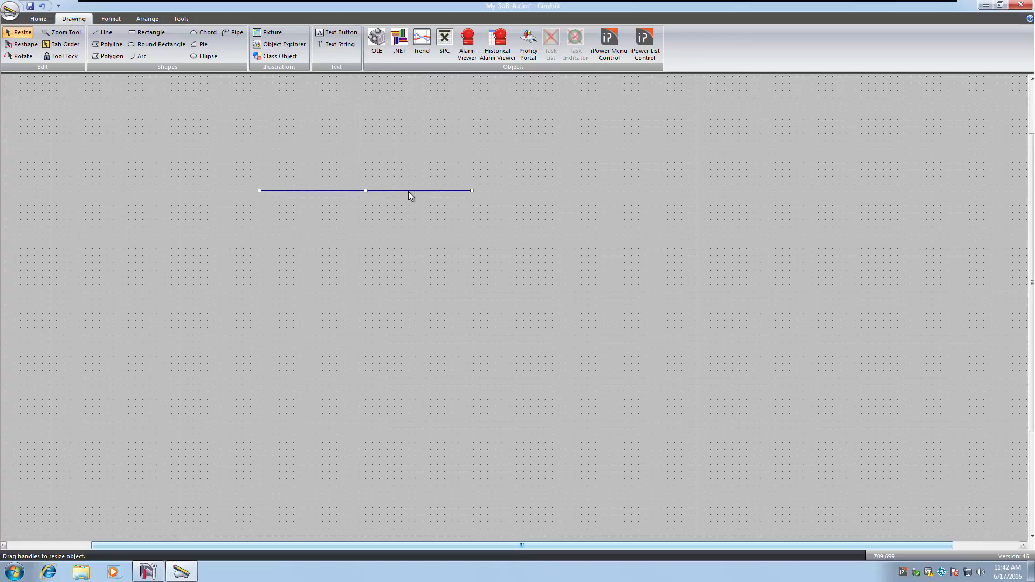
Duplicate the horizontal line and place the copy to its right at the same level, leaving a small gap
key(ctrl+d)
drag(416, 197, 646, 191)
click(57, 135)
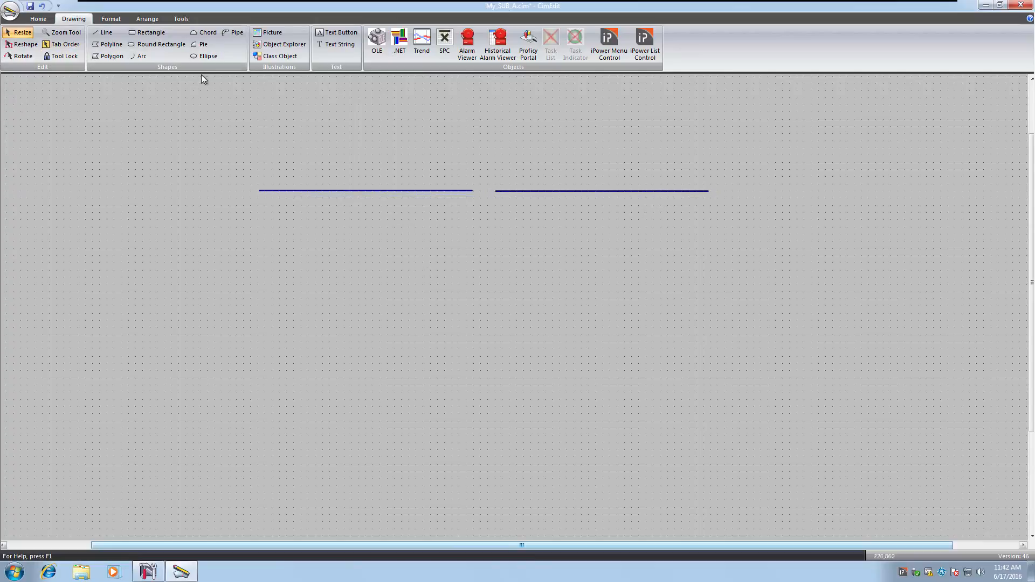
Draw a vertical line about 220 pt tall across the left end of the first horizontal line
click(103, 33)
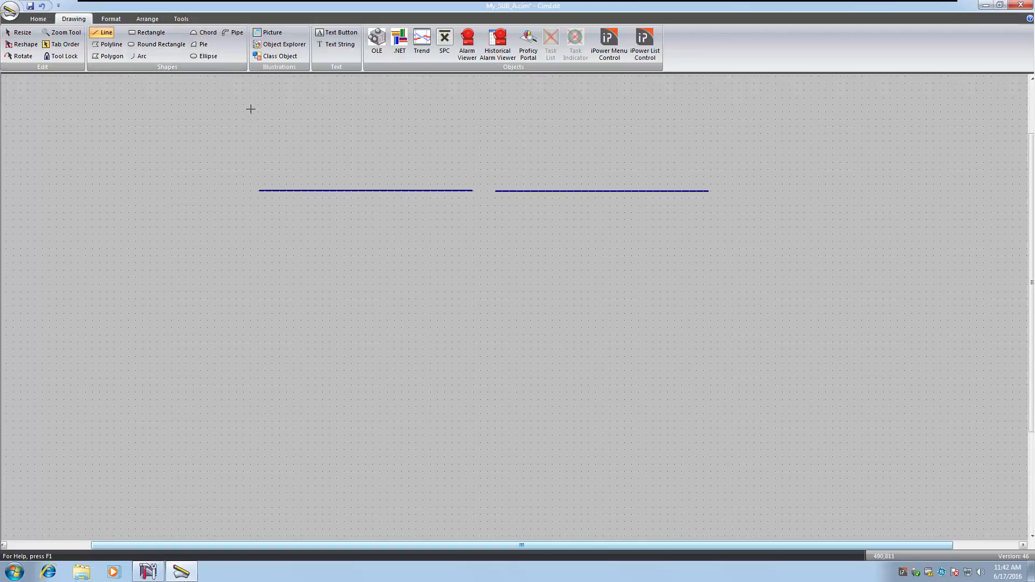
drag(256, 105, 257, 264)
right_click(255, 206)
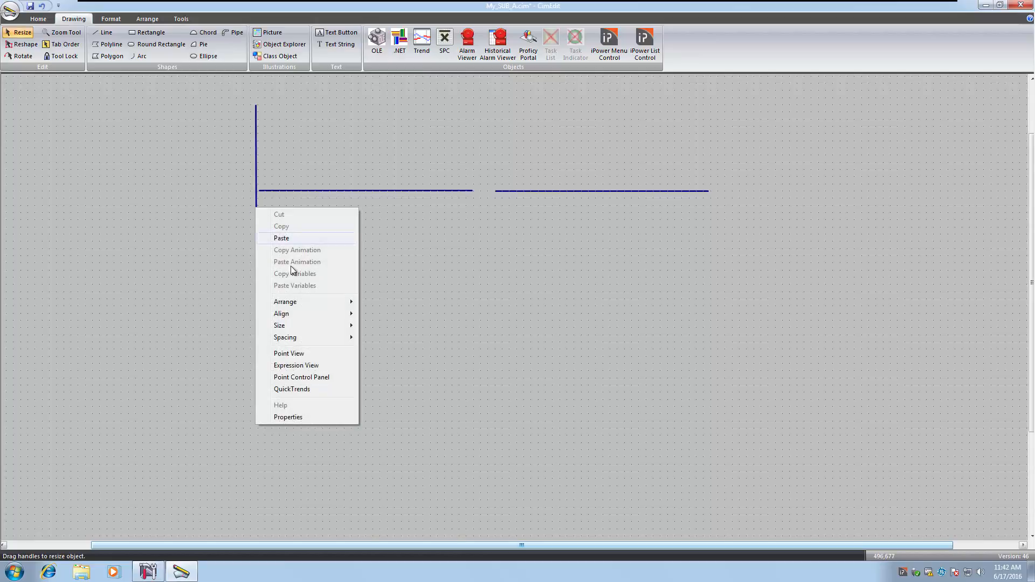
click(257, 141)
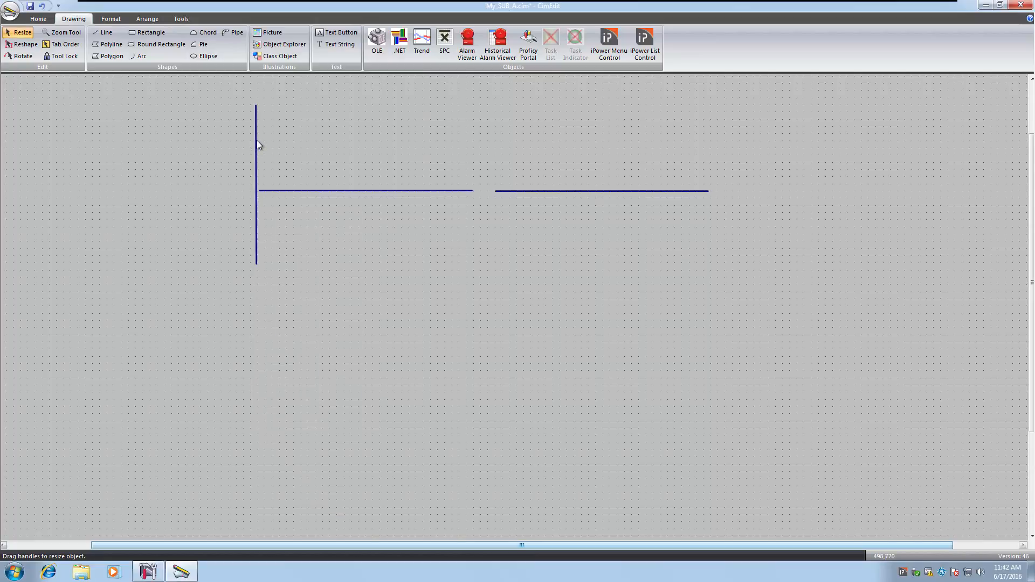
Set the vertical line's width to 0 pt and center it vertically on the horizontal line's left end
right_click(256, 143)
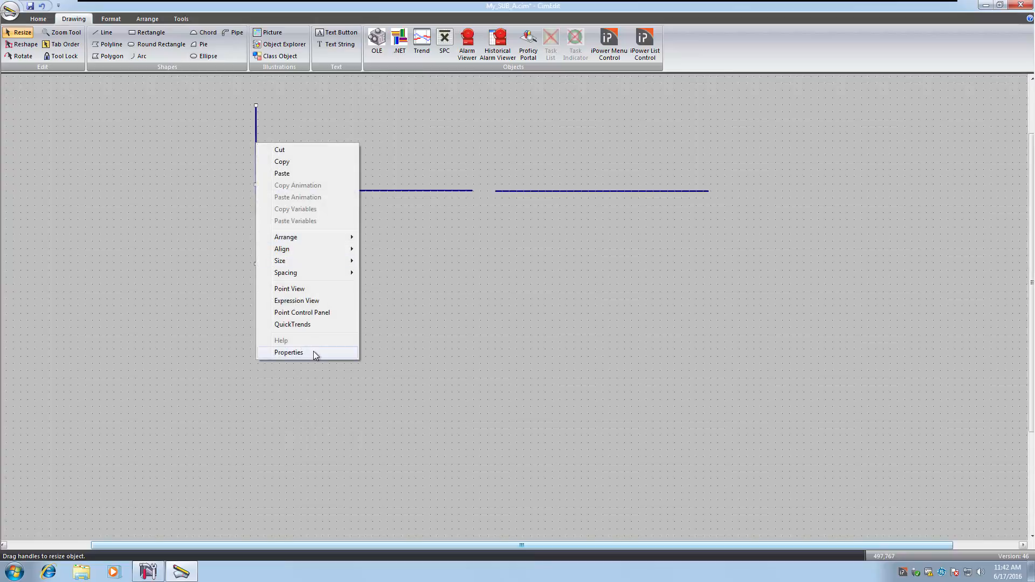
click(313, 351)
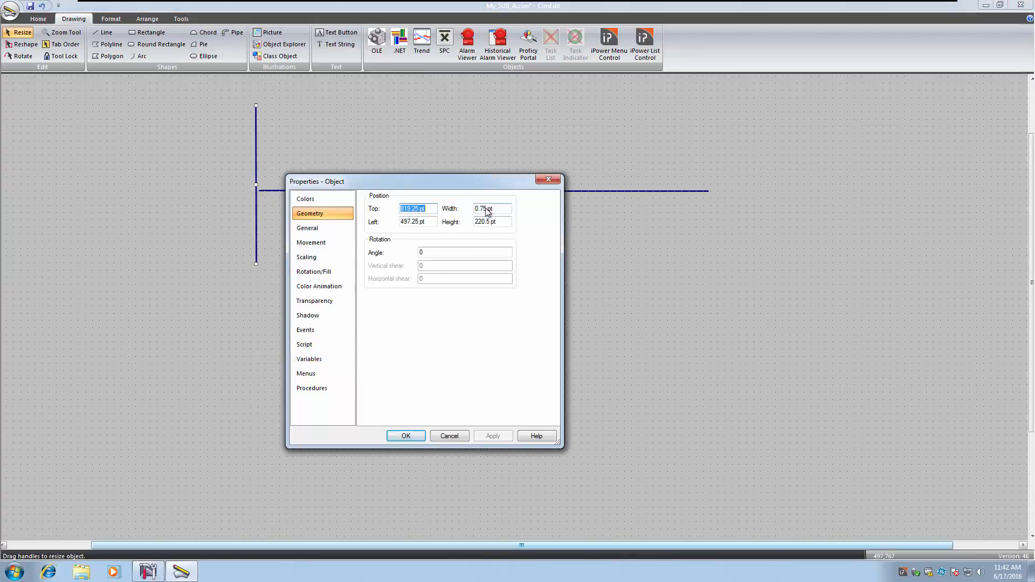
drag(485, 209, 450, 214)
text(0)
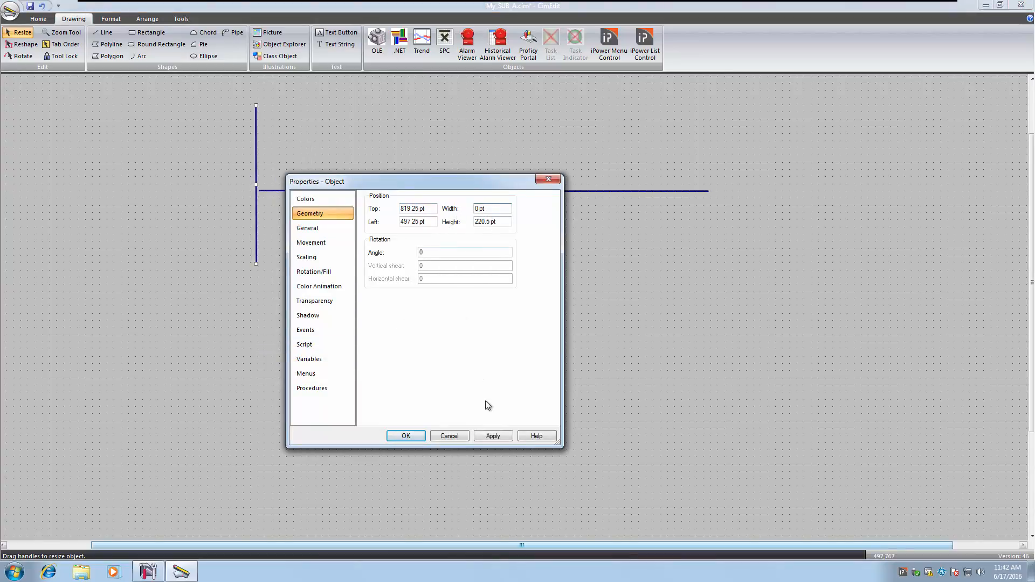
click(492, 436)
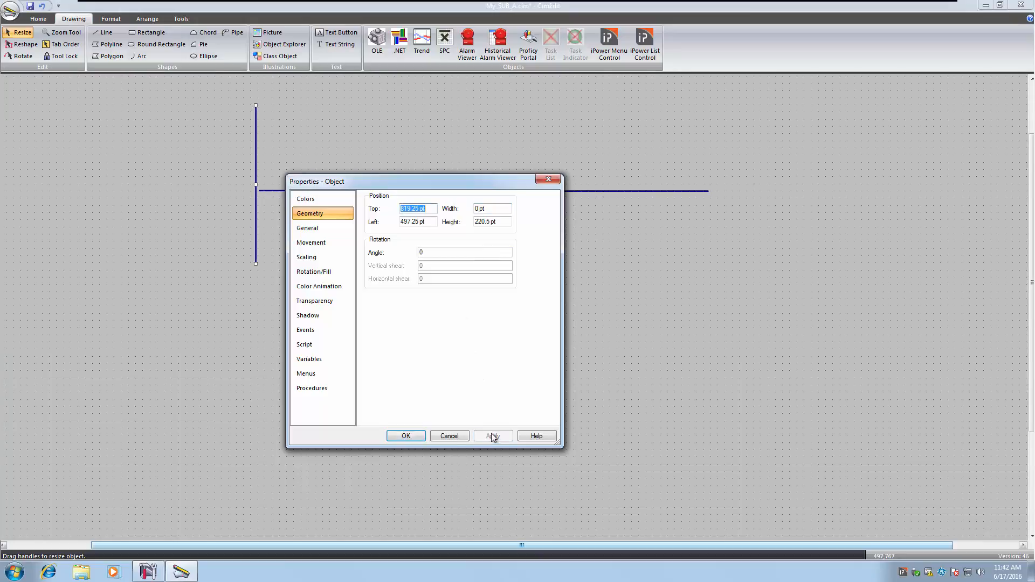
click(423, 435)
drag(256, 207, 257, 208)
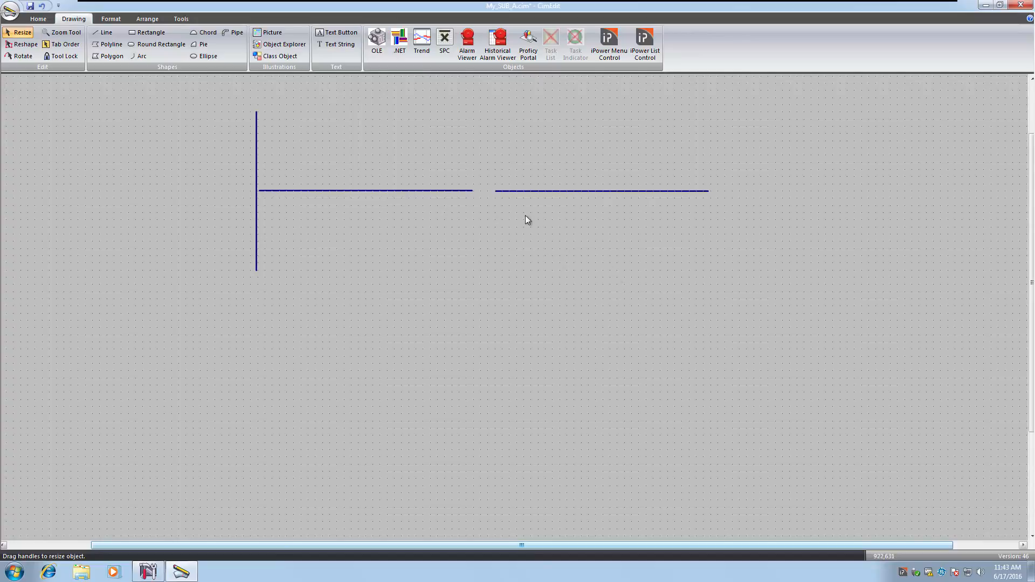
Insert the tap changer class object POW_SUB_T1_AI_TAP in the gap between the two horizontal lines
click(280, 58)
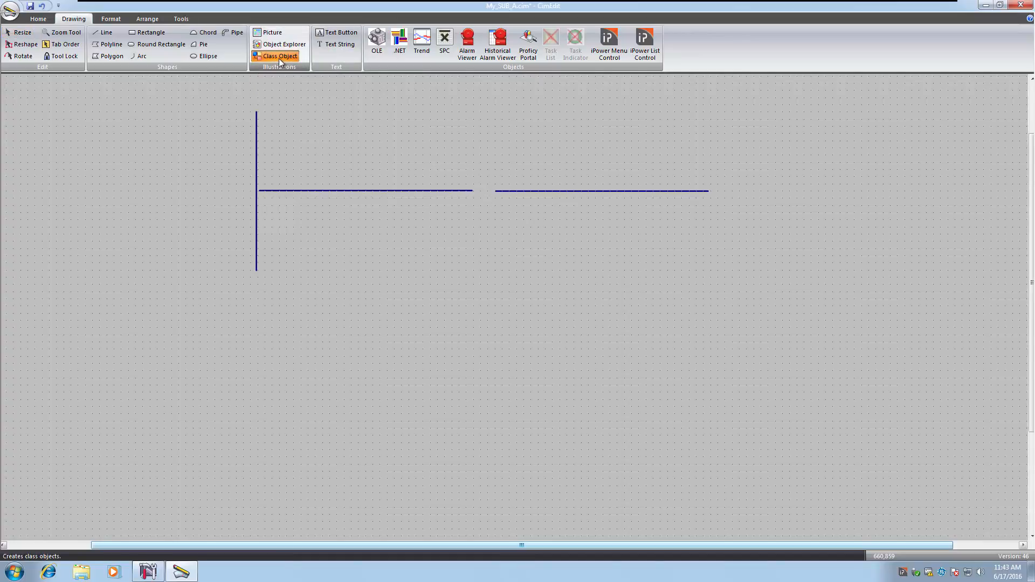
click(483, 190)
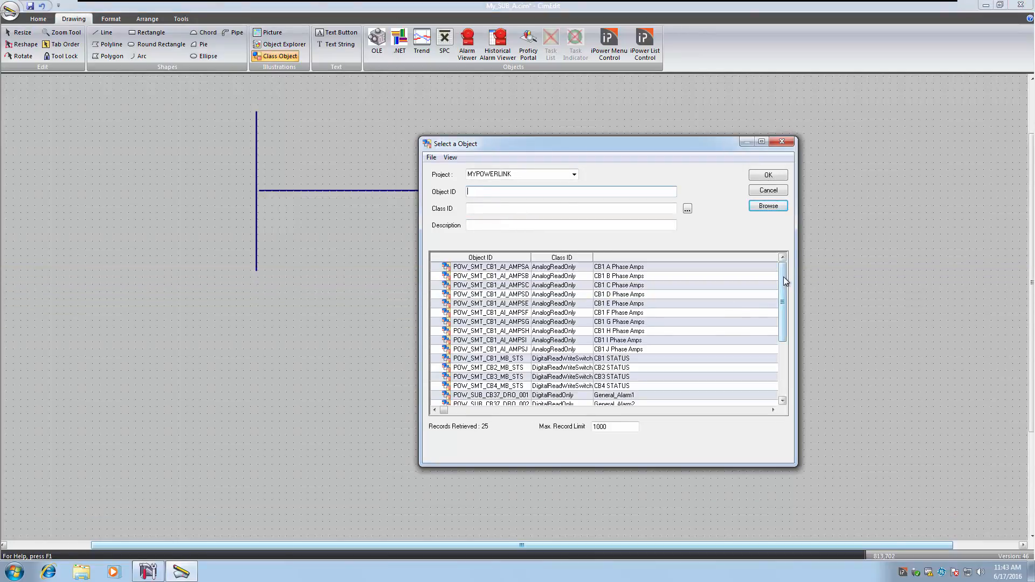
drag(785, 280, 782, 340)
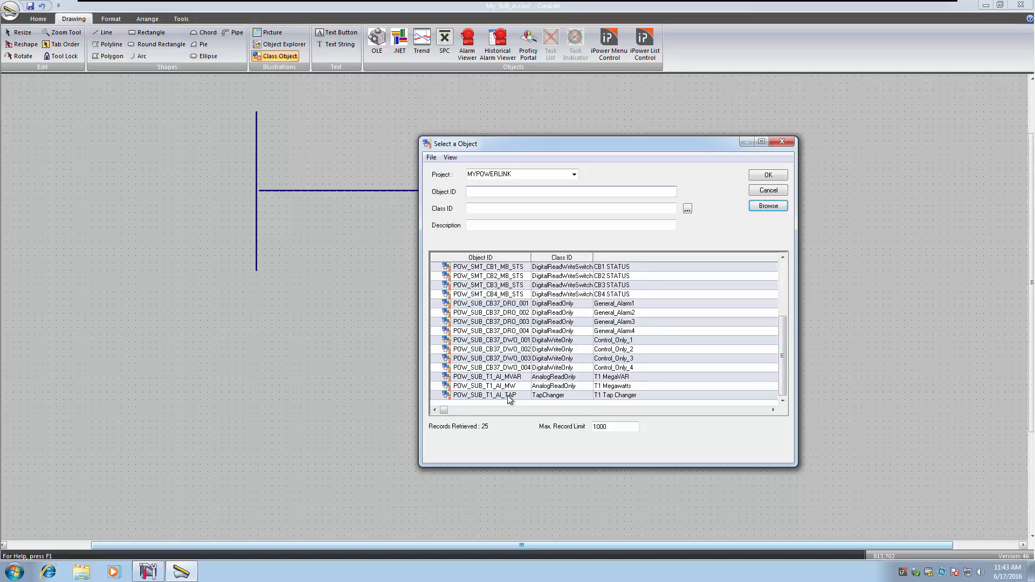
double_click(507, 396)
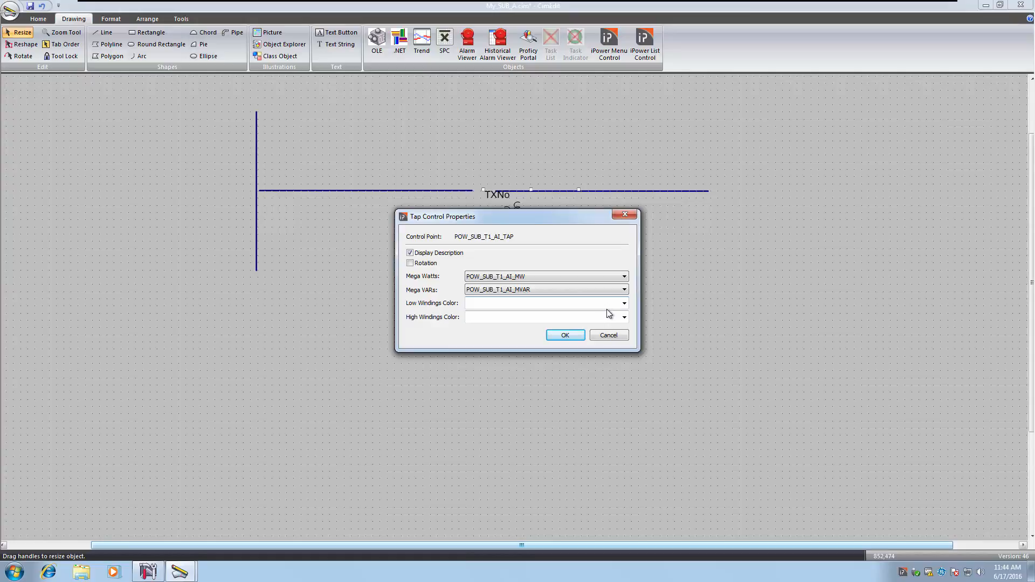
Set the tap control's low windings color to 11kV and its high windings color to 66kV
click(624, 304)
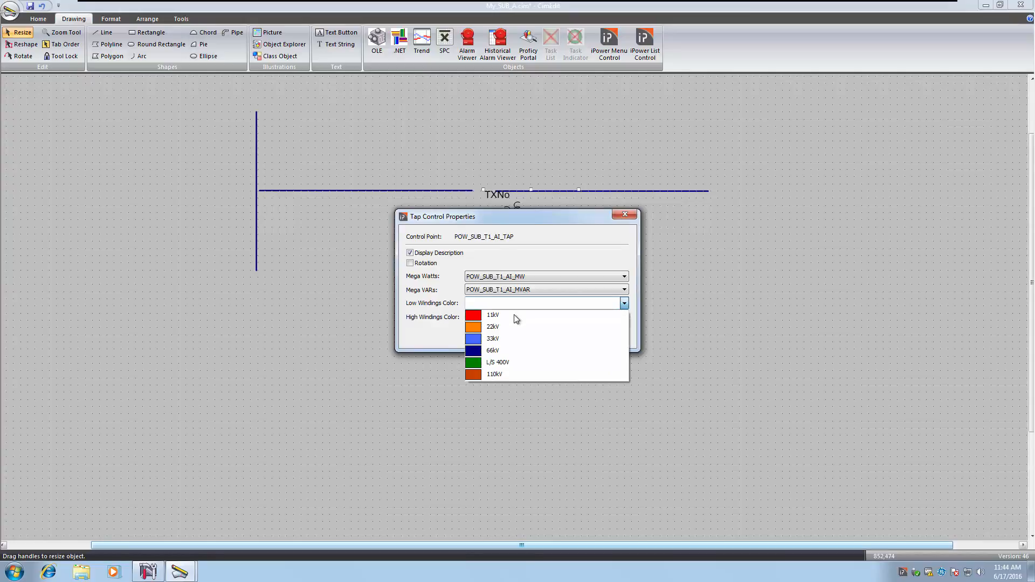
click(515, 317)
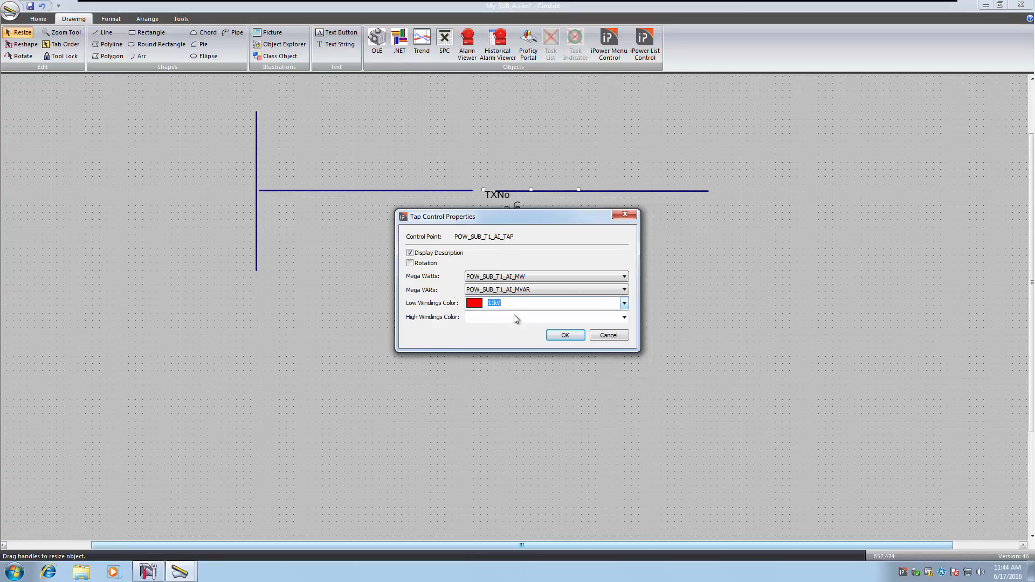
click(625, 317)
click(490, 365)
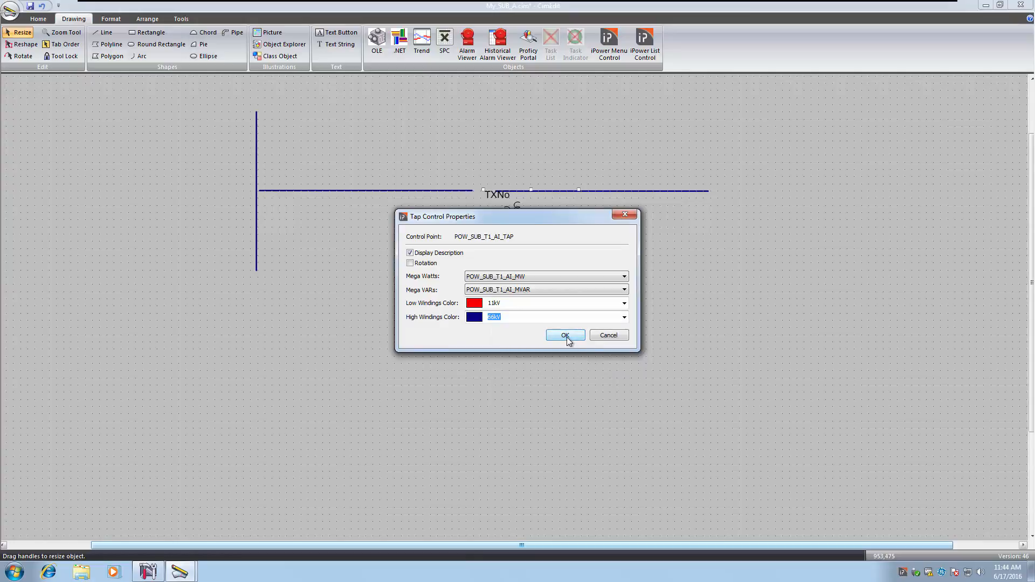
click(566, 337)
Move the transformer symbol to the first line's right end and shift the second line to meet its other side
drag(513, 226, 478, 198)
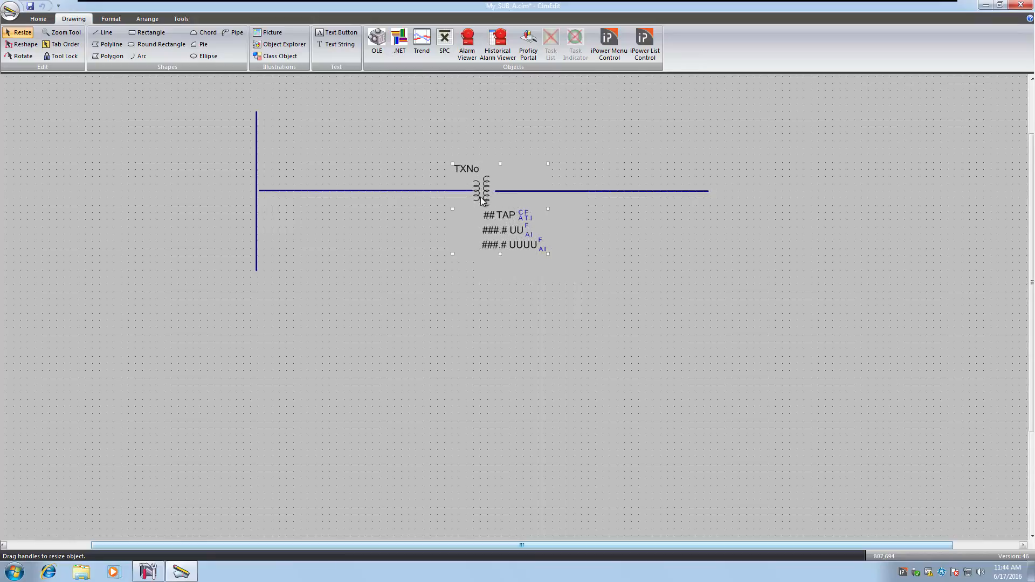
click(636, 191)
drag(629, 194, 628, 191)
Insert the circuit breaker status class object POW_SMT_CB1_MB_STS at the free end of the transformer's outgoing line
click(276, 56)
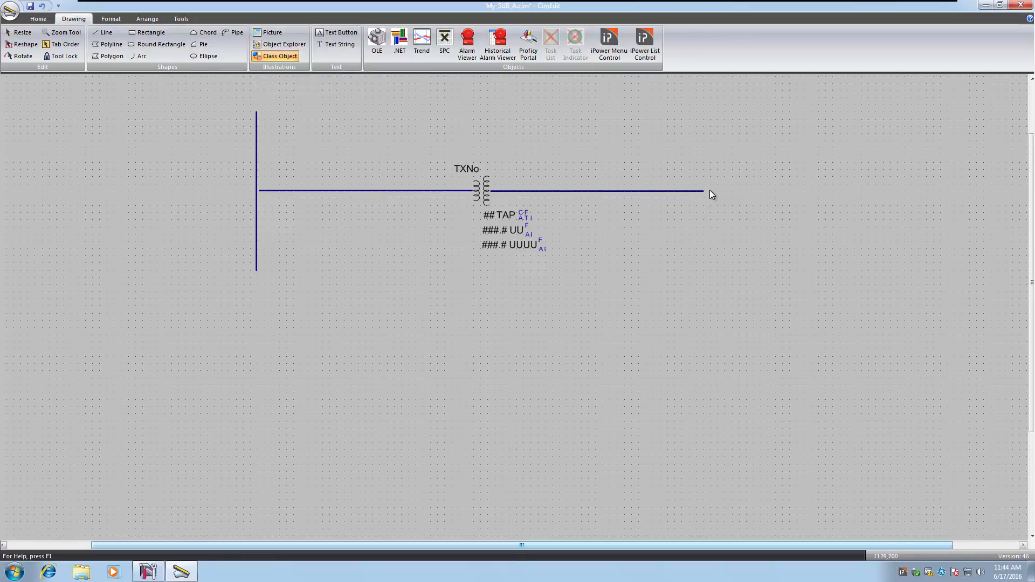
click(710, 190)
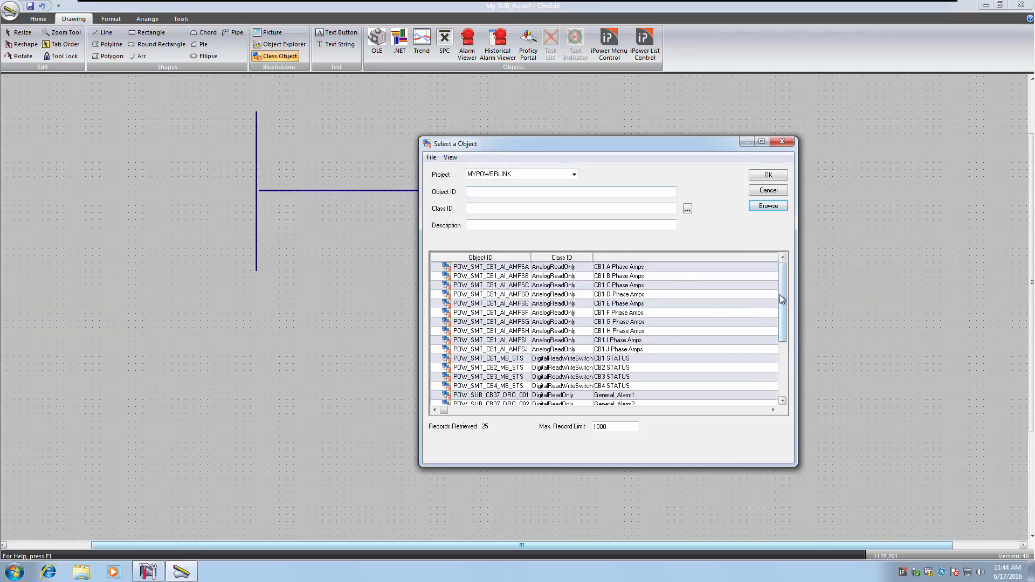
mouse_move(782, 288)
mouse_down()
mouse_move(788, 342)
mouse_move(787, 287)
mouse_up()
double_click(516, 361)
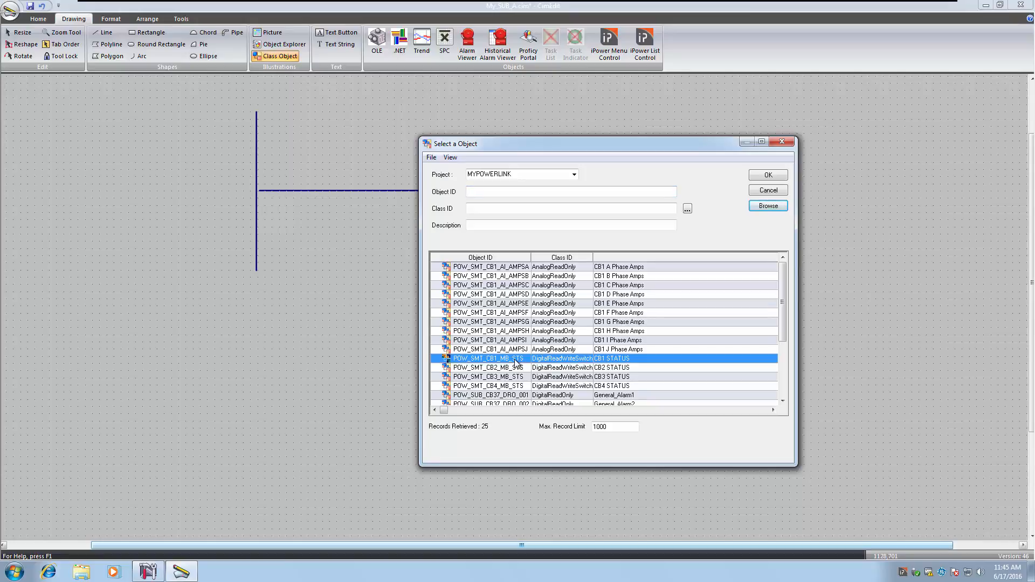
click(743, 297)
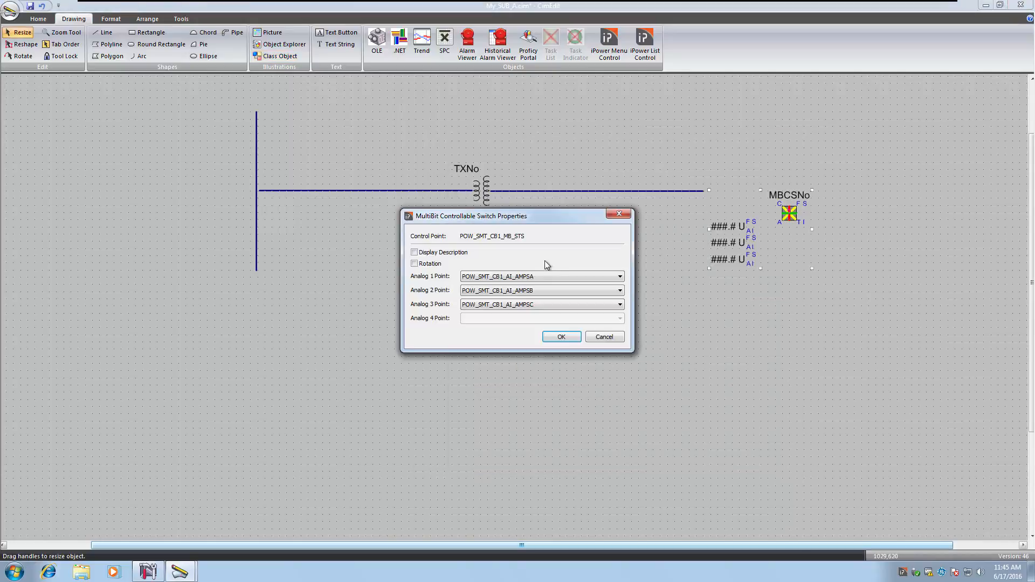
Enable Display Description for the CB1 switch and move its symbol onto the end of the outgoing line
click(415, 252)
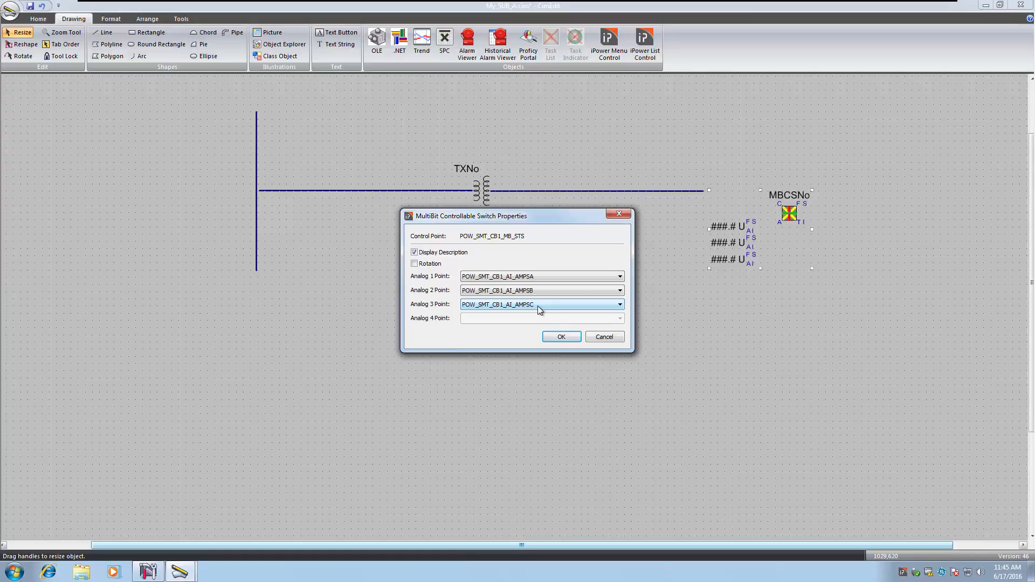
click(561, 338)
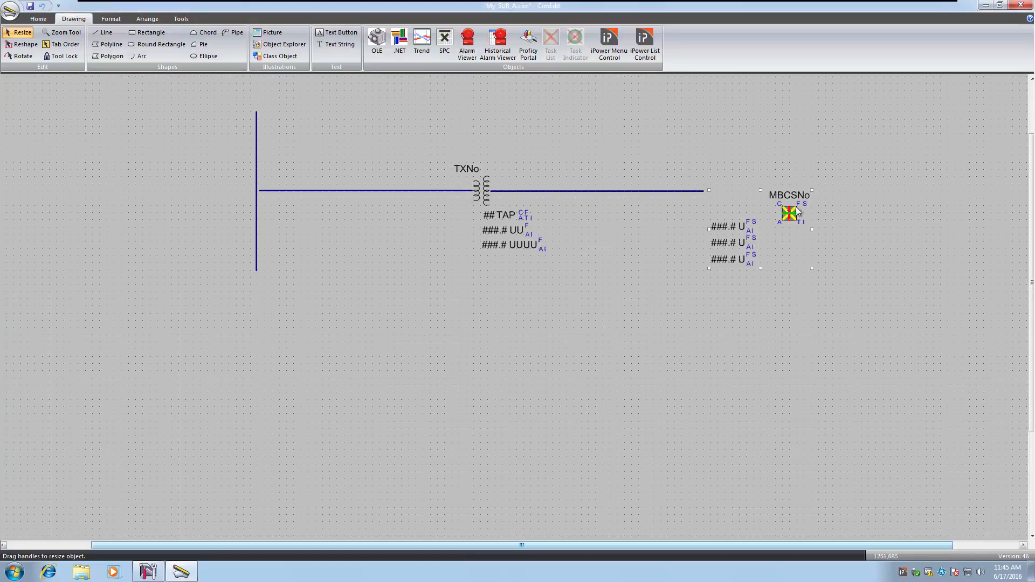
drag(788, 214, 713, 194)
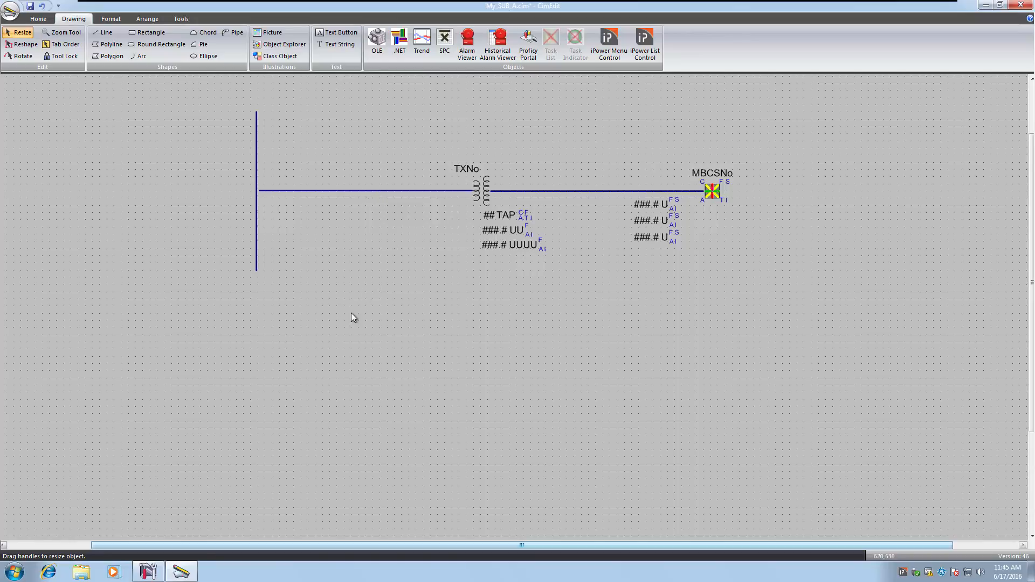
Paste a copy of the horizontal line, move it into the empty area below the diagram and shorten it to about half
key(ctrl+v)
drag(351, 195, 365, 299)
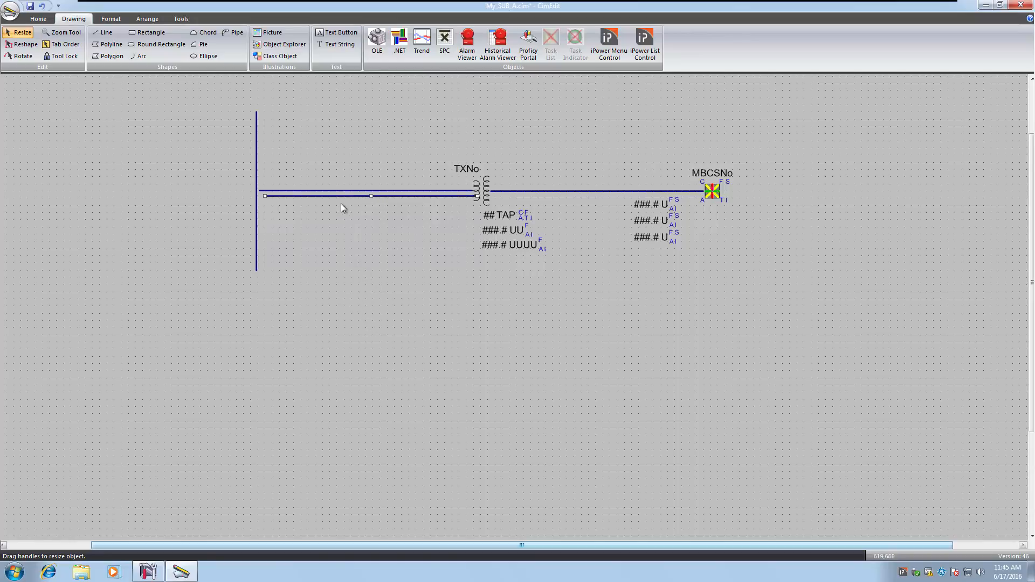
drag(344, 196, 379, 324)
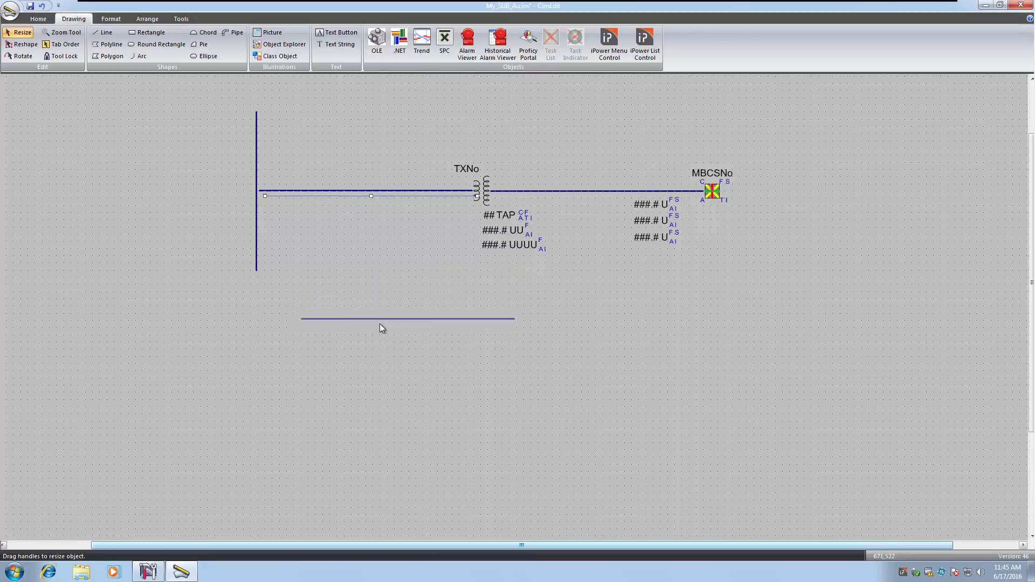
drag(513, 323, 406, 325)
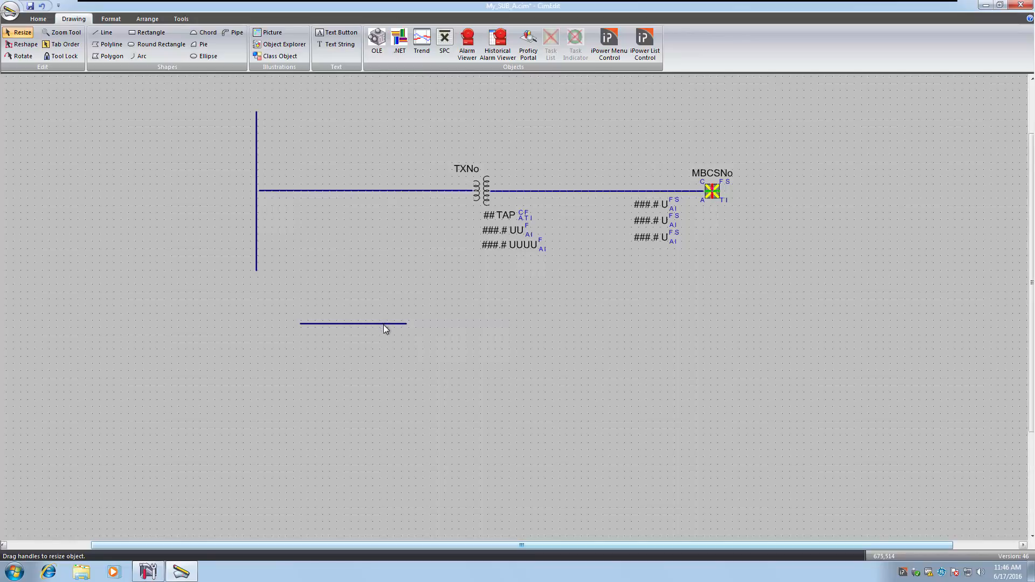
Paste a copy of the short line and align it level with the first, leaving a small gap between them
click(445, 324)
key(ctrl+v)
drag(393, 329, 512, 323)
drag(517, 323, 516, 323)
click(453, 345)
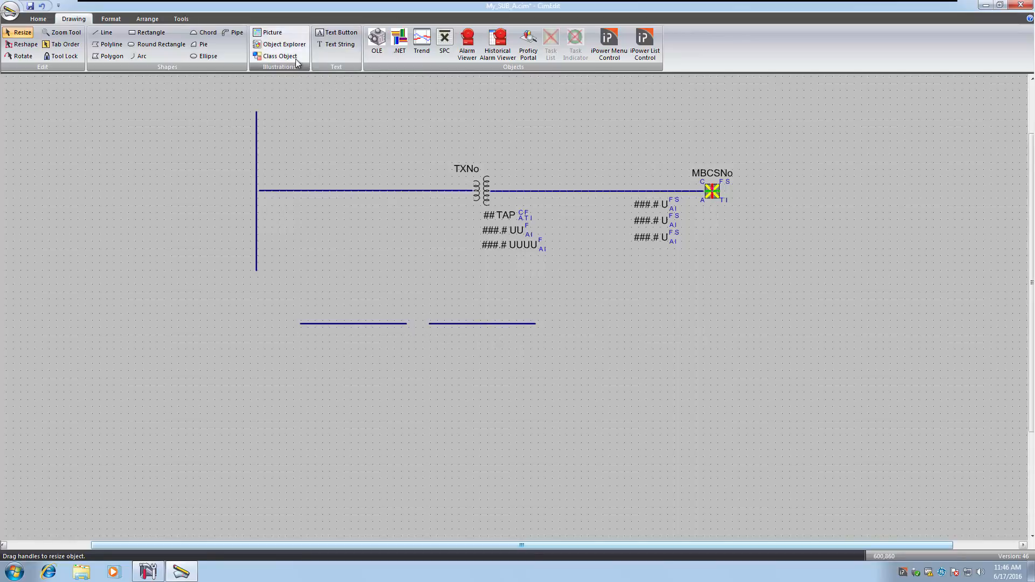
Insert the class object POW_SMT_CB2_MB_STS at the gap between the short lines with Display Description enabled
click(277, 56)
click(419, 327)
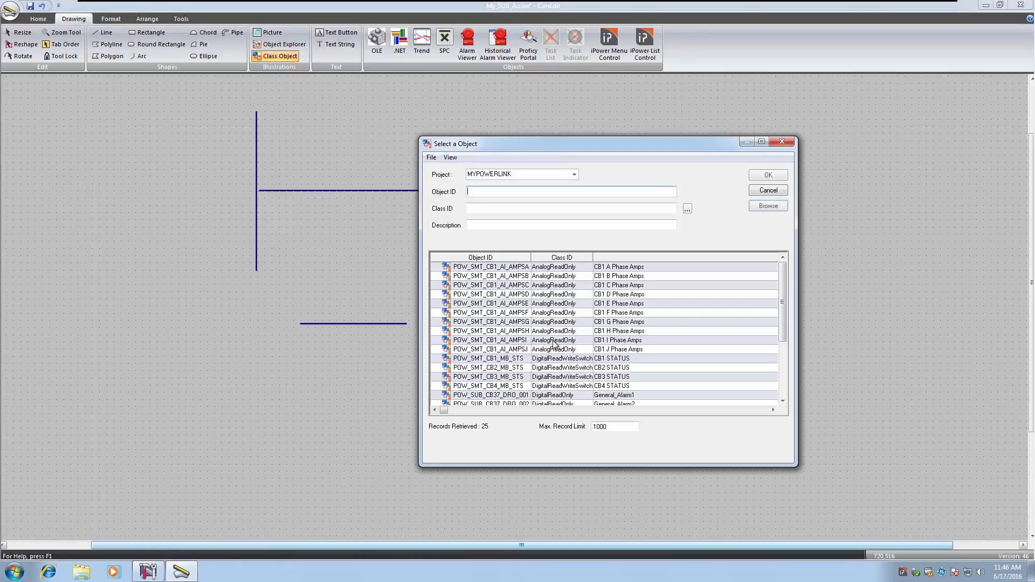
scroll(783, 284, down, 1)
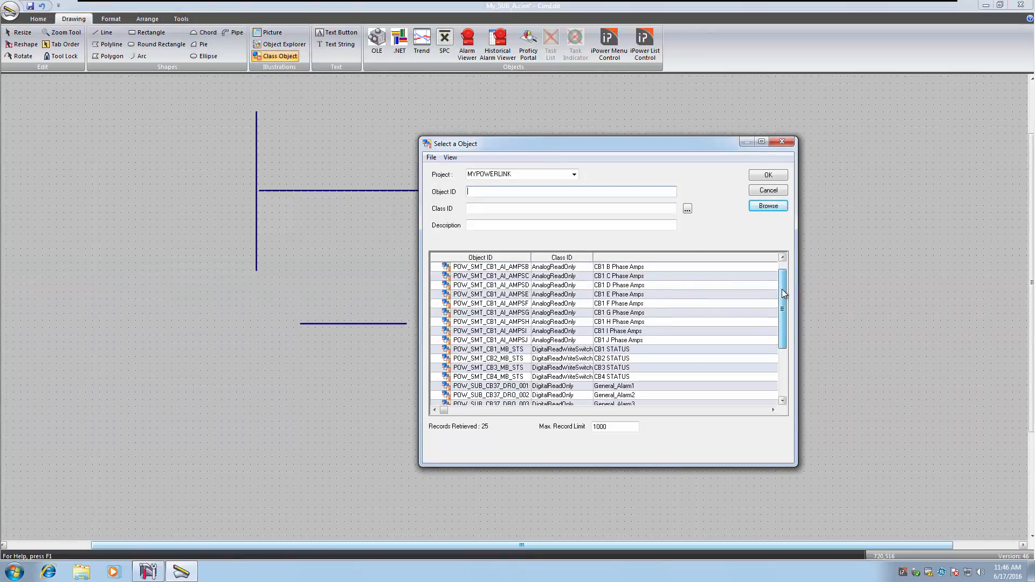
double_click(510, 360)
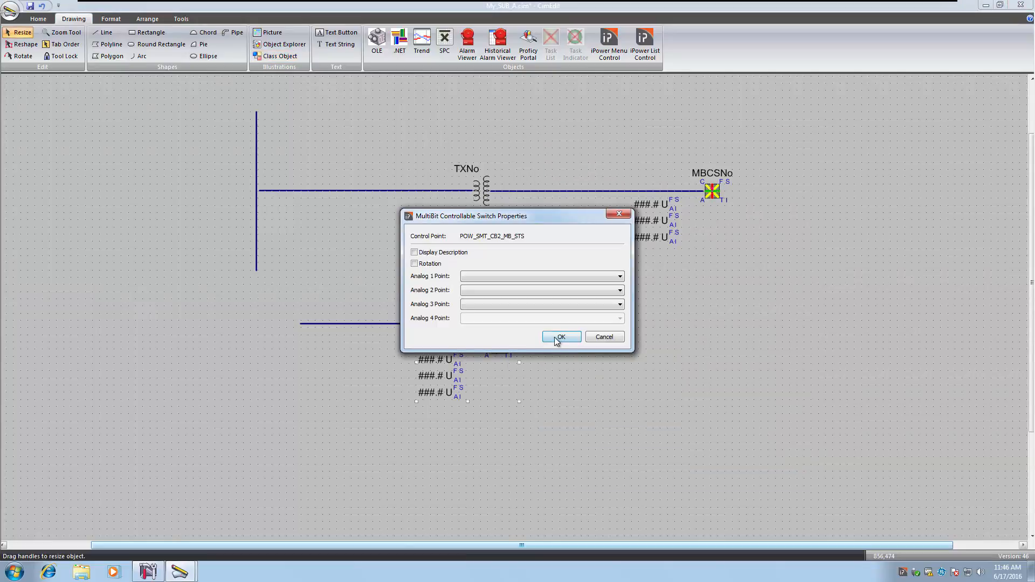
click(415, 252)
click(558, 340)
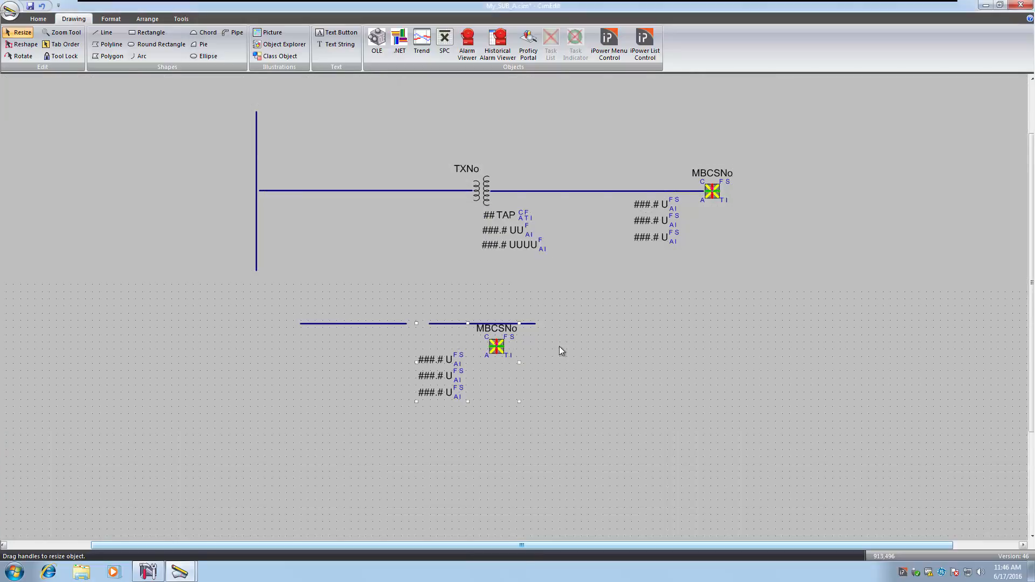
Change the CB2 switch's graphic to MBCS_Sq_Top and fit the symbol between the two short lines so both meet it
right_click(499, 353)
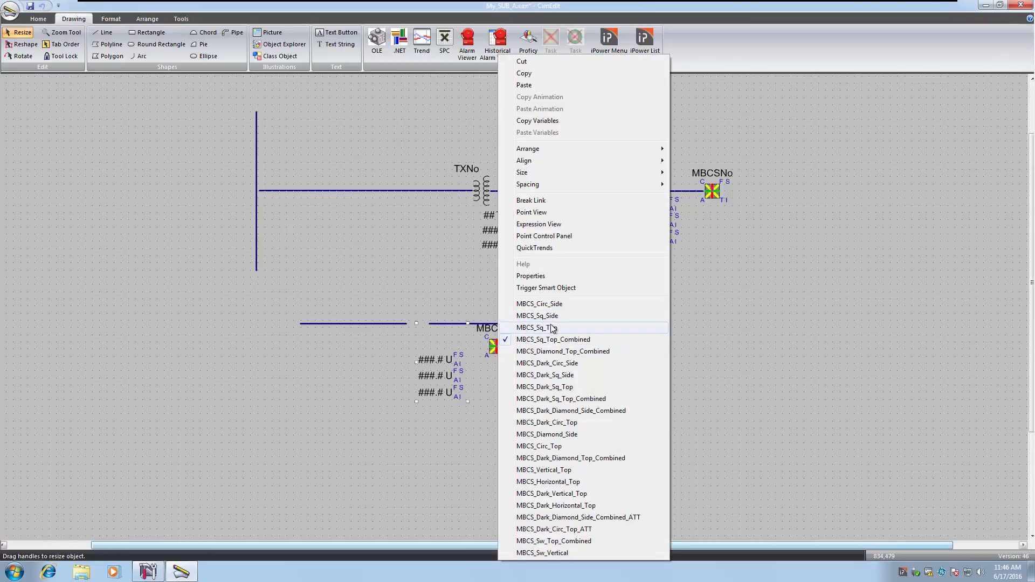
click(377, 407)
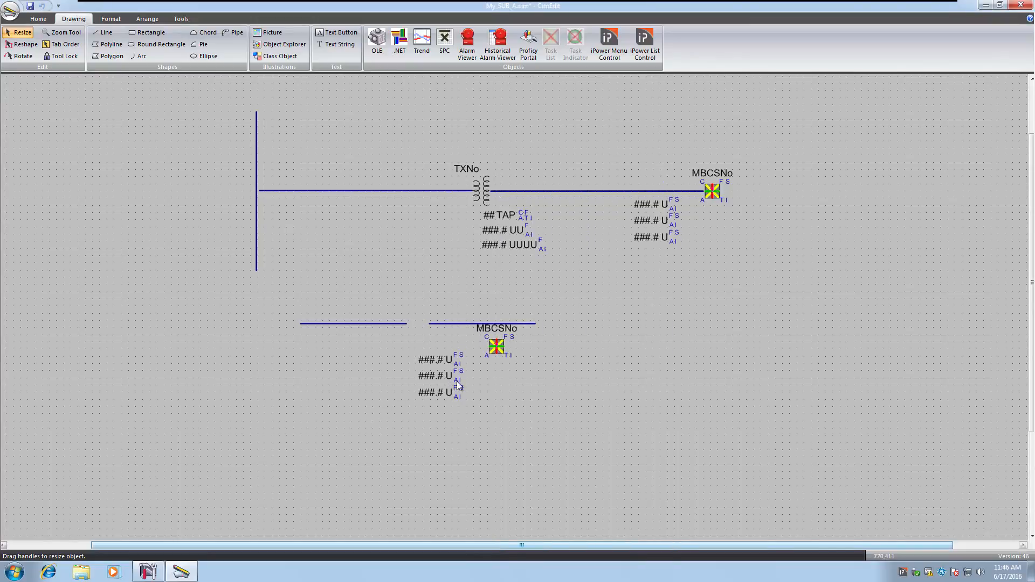
right_click(497, 352)
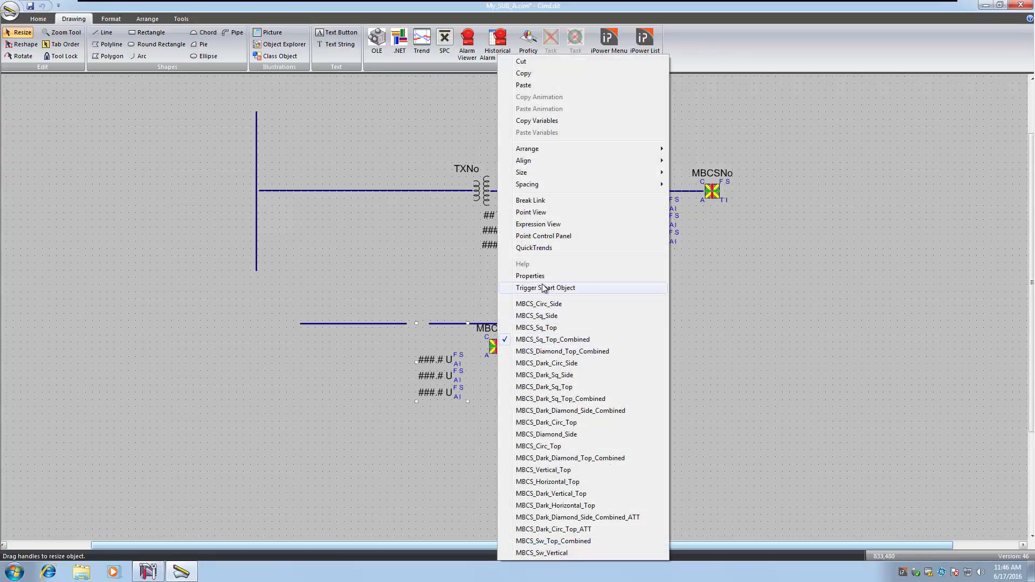
click(550, 317)
right_click(483, 365)
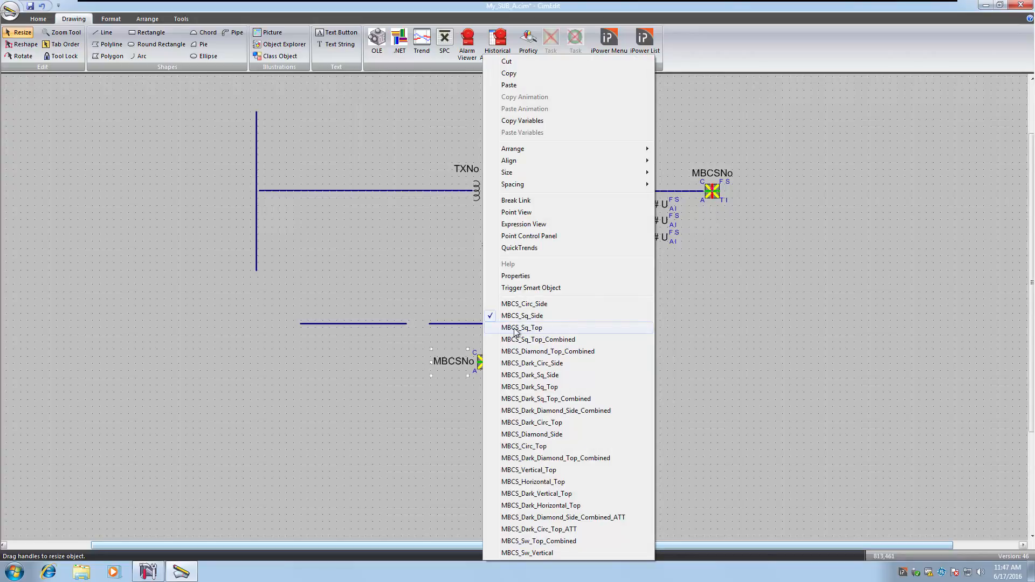
click(542, 330)
drag(470, 370, 417, 328)
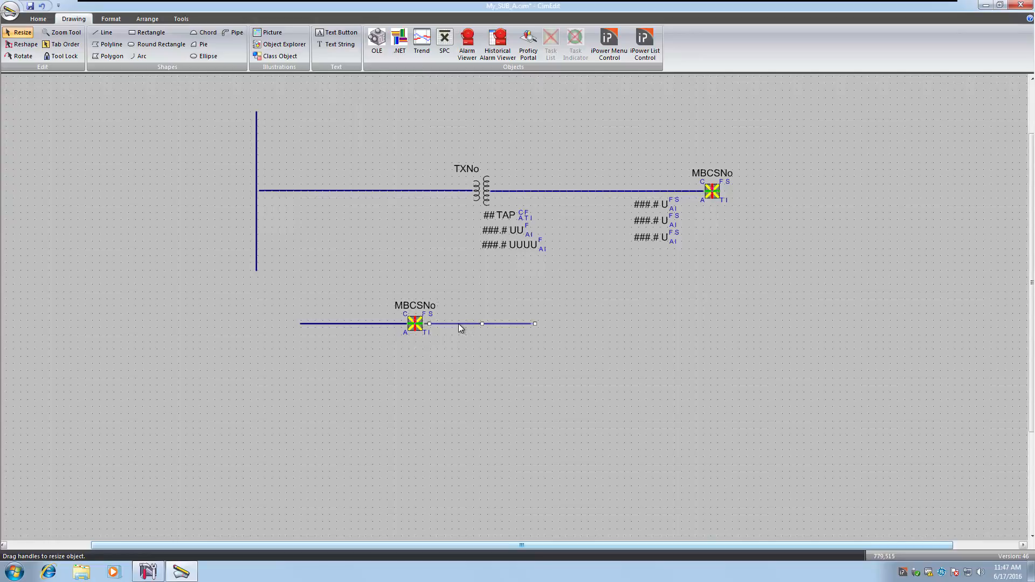
click(461, 328)
Make two copies of the CB2 switch with its two short lines and place them below the original
drag(290, 286, 574, 371)
key(ctrl+v)
drag(462, 329, 497, 369)
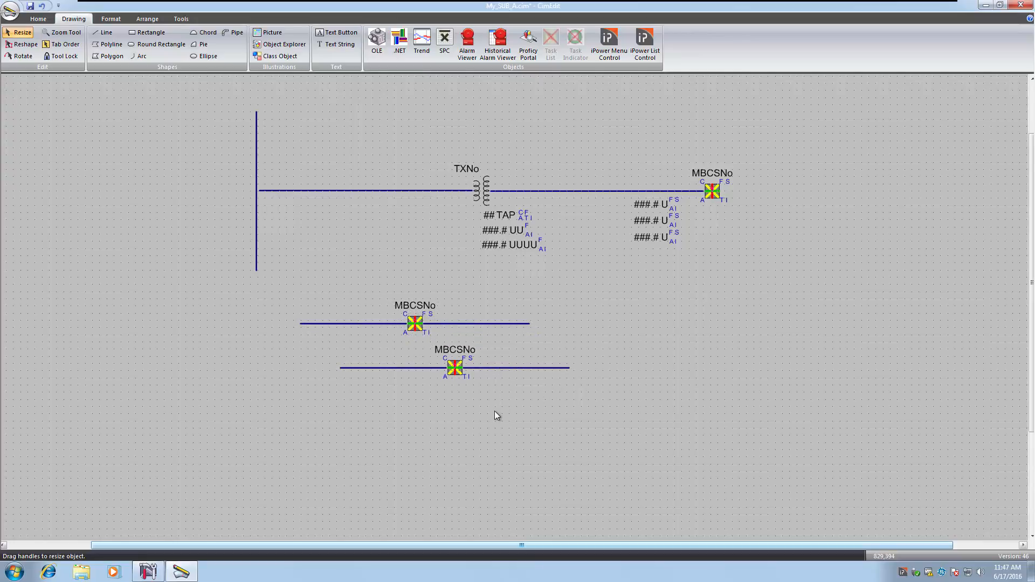
key(ctrl+v)
drag(462, 333, 538, 433)
Move the original CB2 switch and its lines to join the upper end of the vertical line from the outer side
click(481, 335)
drag(284, 297, 556, 345)
drag(393, 311, 186, 112)
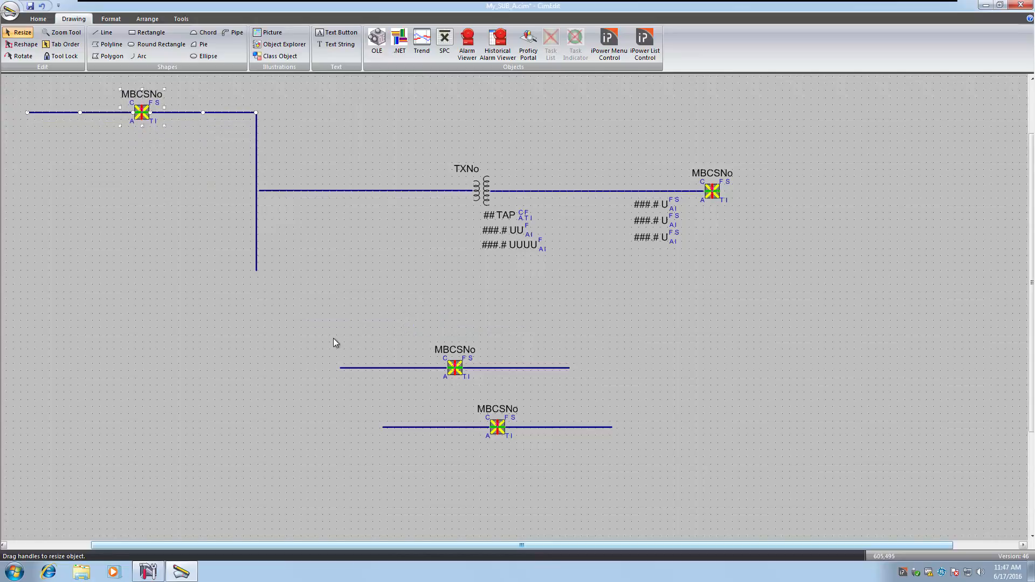
Move the two copied switch feeders so they join the middle and the lower end of the vertical line
drag(309, 317, 616, 386)
drag(528, 368, 169, 205)
drag(339, 327, 590, 399)
drag(506, 369, 191, 192)
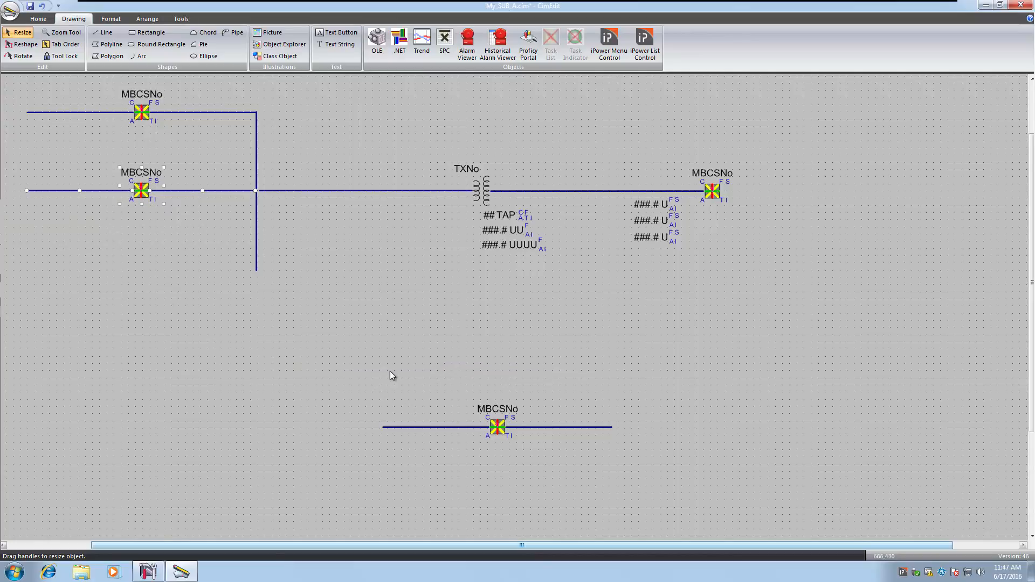
drag(347, 386, 699, 482)
drag(579, 430, 223, 271)
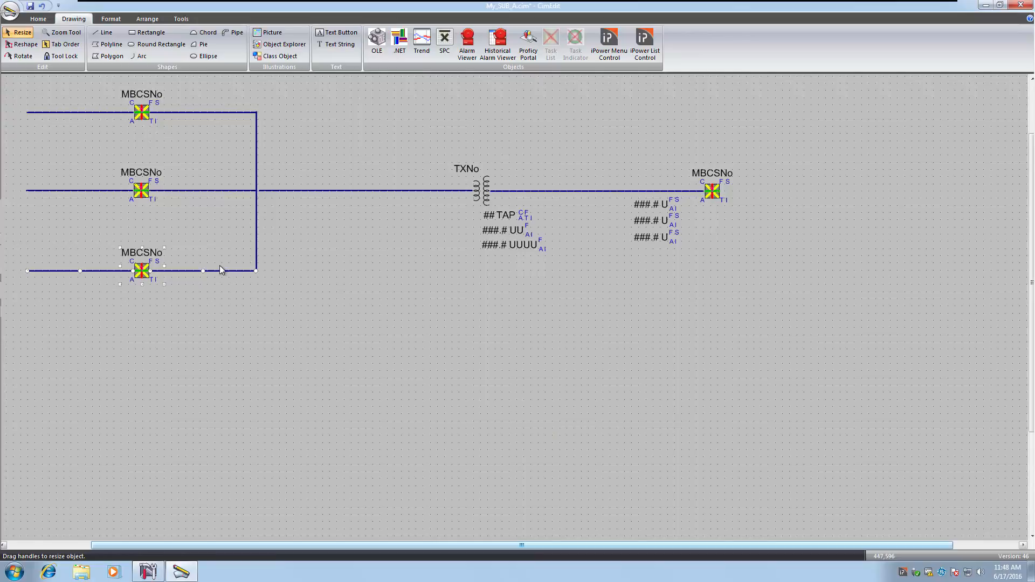
Set the object ID of the middle feeder's switch to POW_SMT_CB3_MB_STS
right_click(140, 192)
click(173, 276)
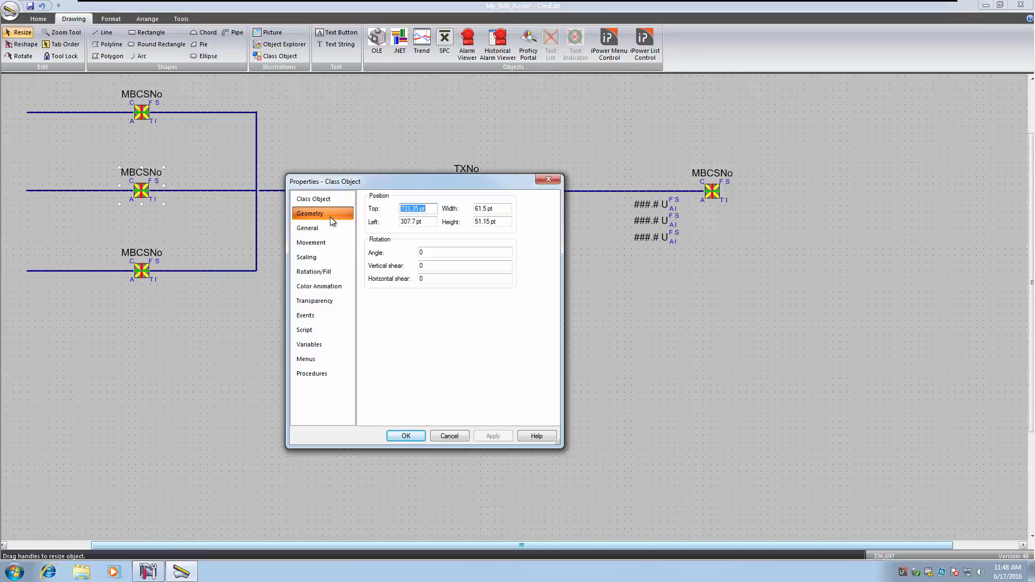
click(332, 202)
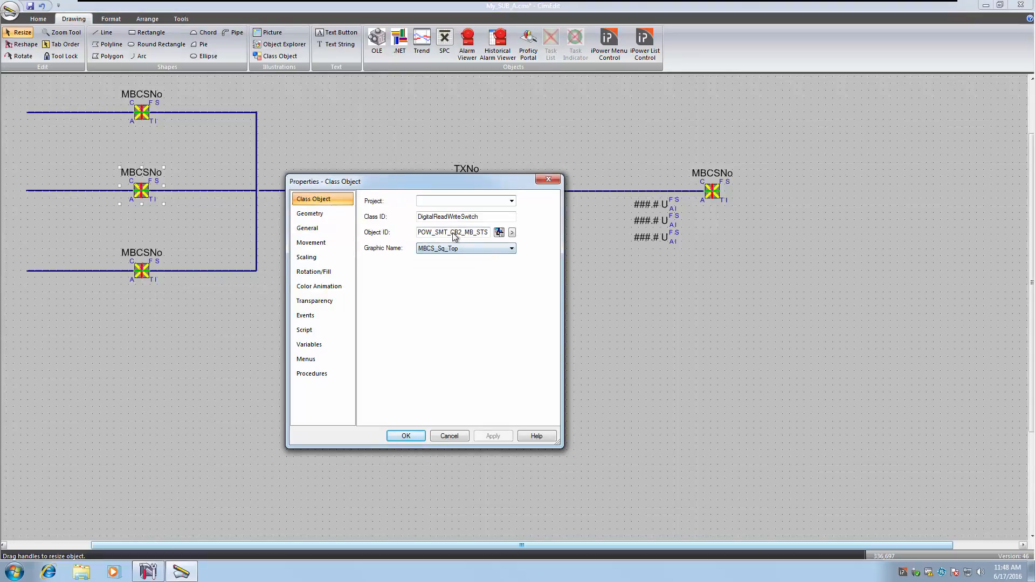
click(513, 233)
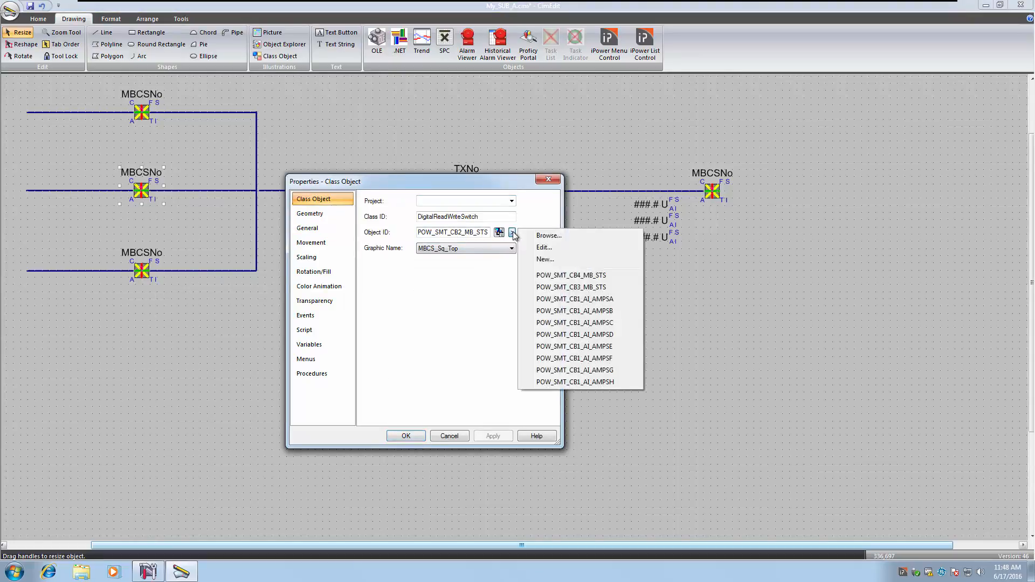
click(596, 288)
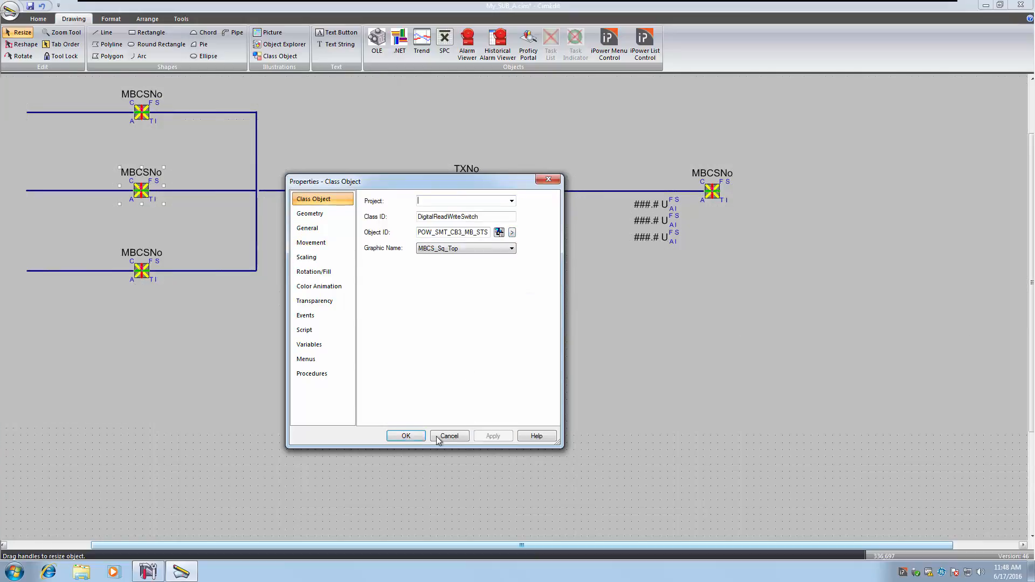
click(437, 437)
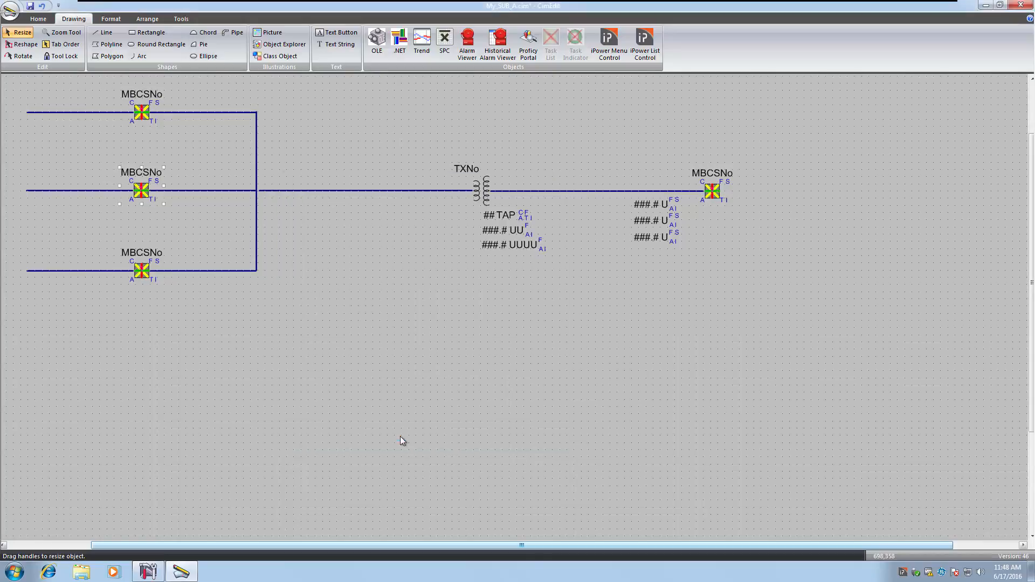
Set the object ID of the lowest feeder's switch to POW_SMT_CB4_MB_STS
click(138, 273)
right_click(139, 273)
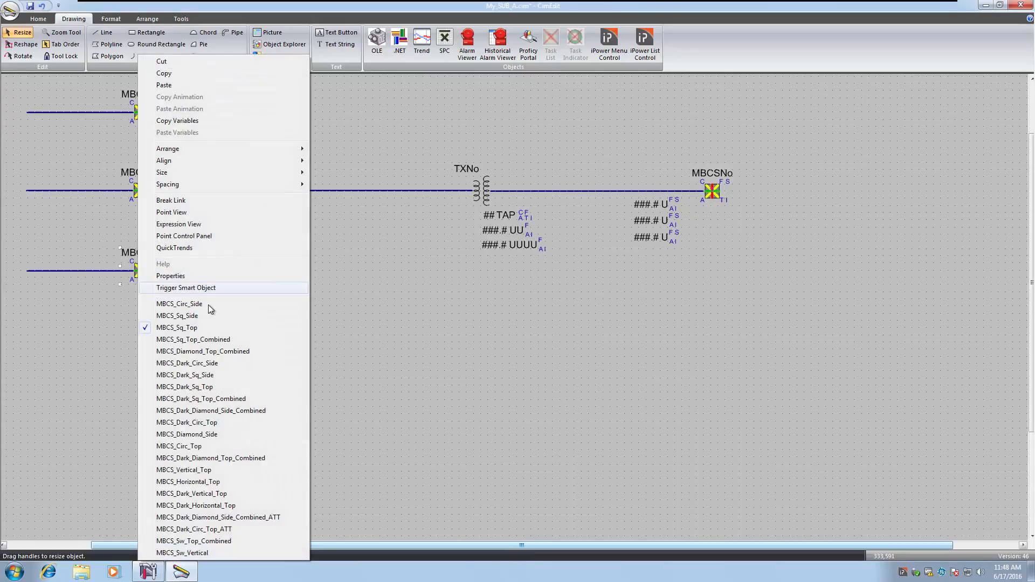
click(199, 277)
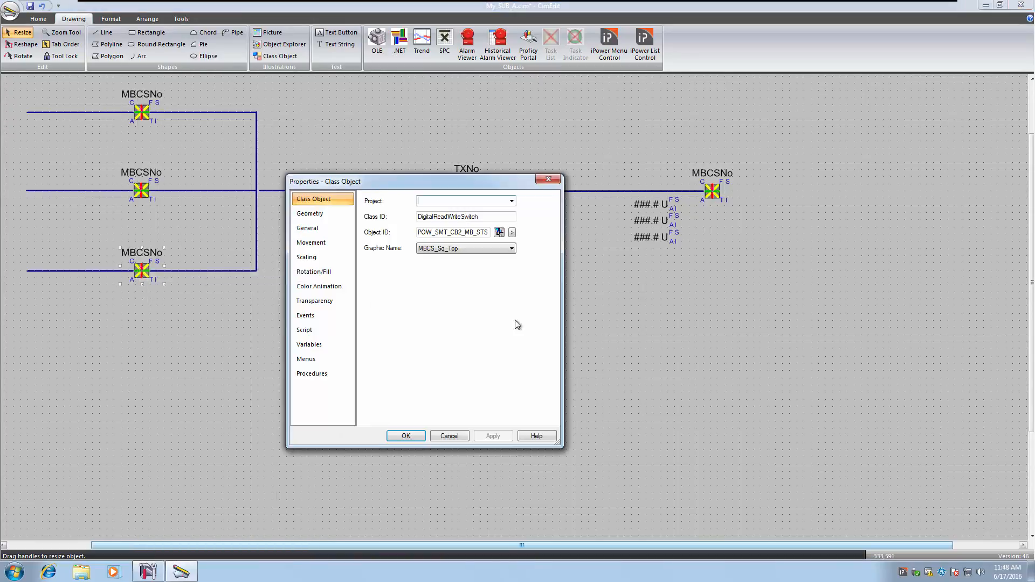
click(512, 232)
click(593, 289)
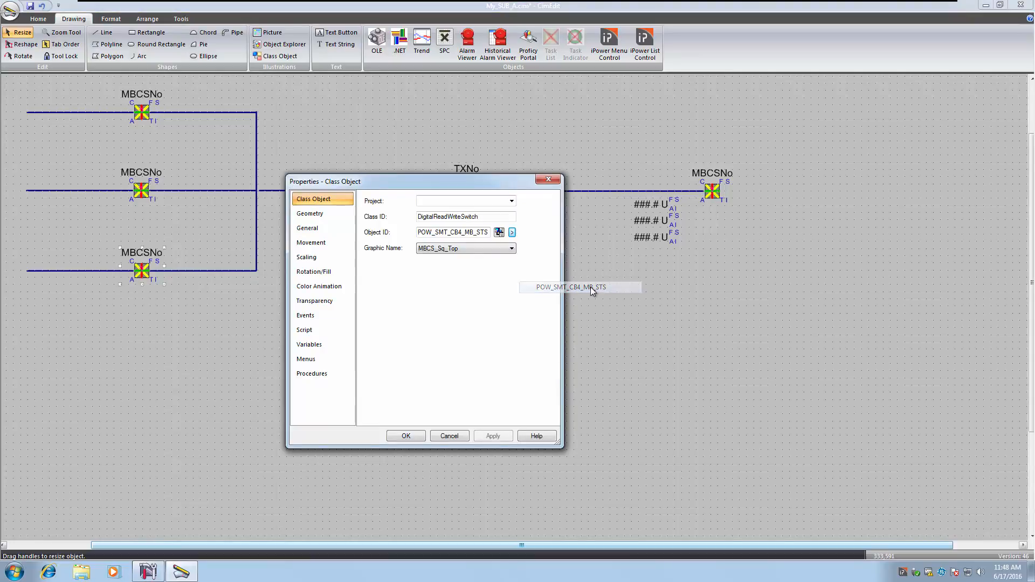
click(507, 438)
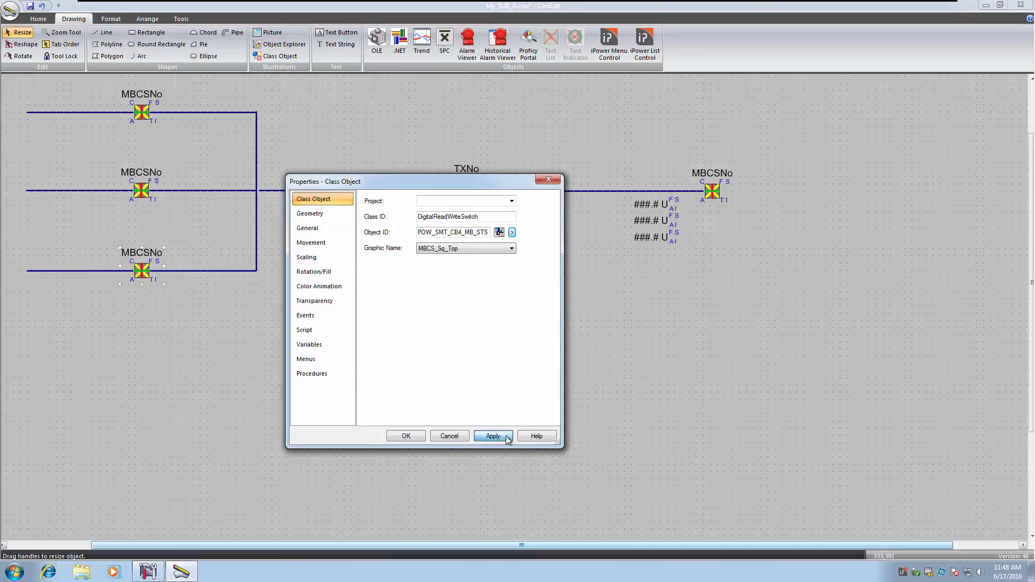
click(412, 437)
click(430, 383)
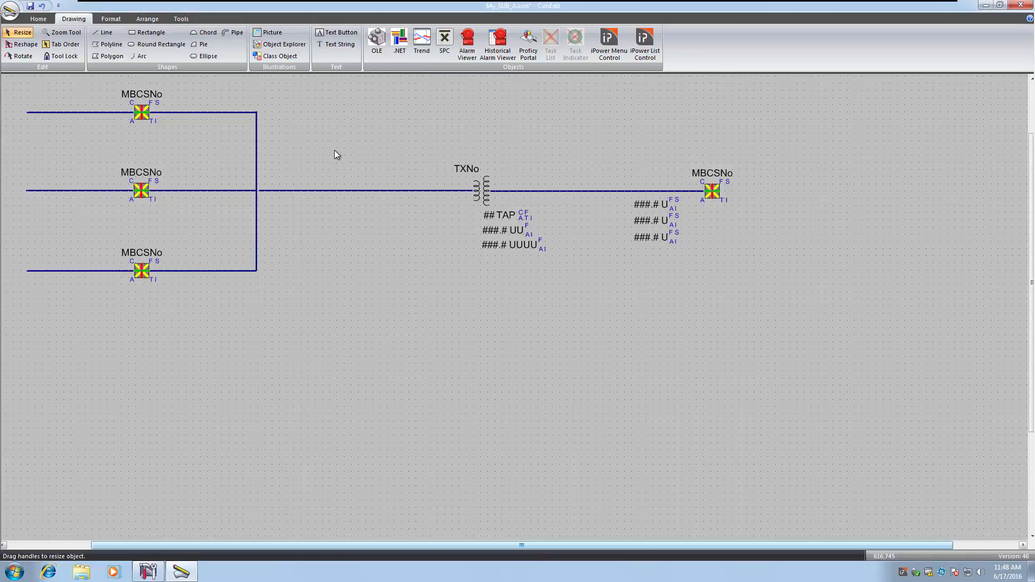
Shift the transformer, its two horizontal lines and the CB1 switch together slightly to close the gap at the vertical line
drag(328, 129, 798, 267)
drag(360, 106, 774, 283)
drag(420, 194, 418, 191)
click(813, 174)
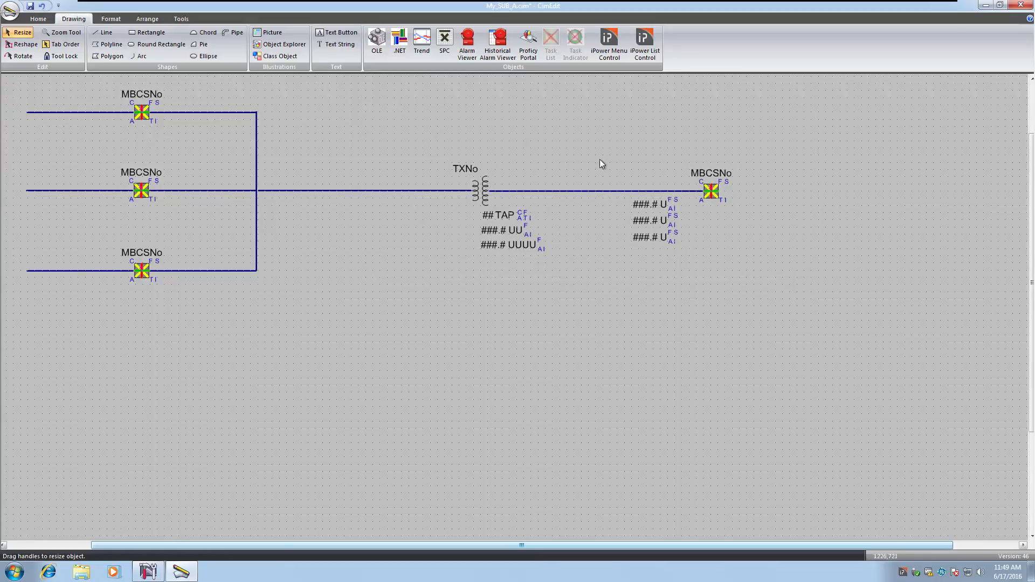
Move the whole one-line diagram up and to the right so it sits near the top centre of the page
click(39, 21)
click(132, 33)
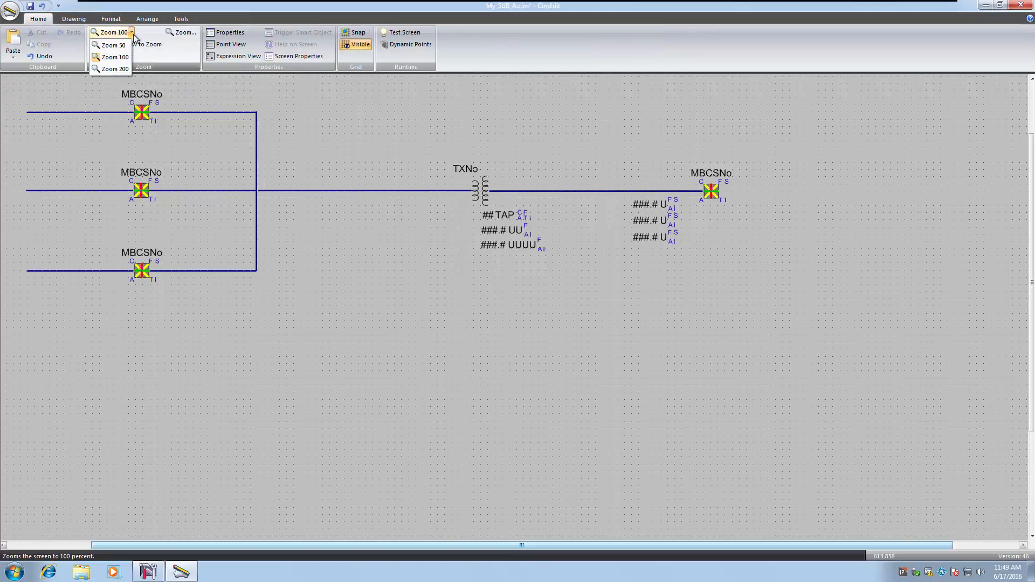
click(141, 44)
click(139, 44)
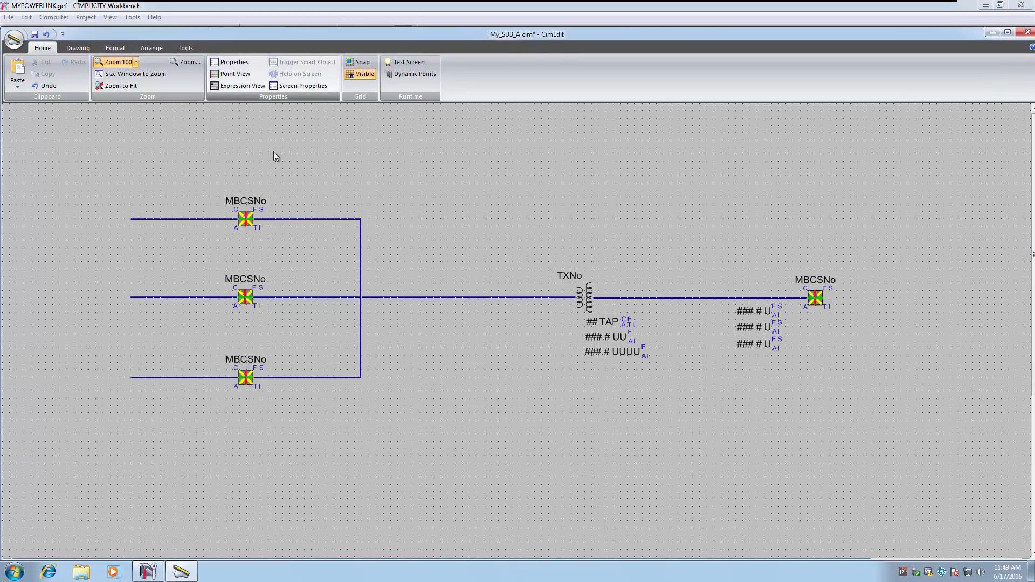
double_click(473, 33)
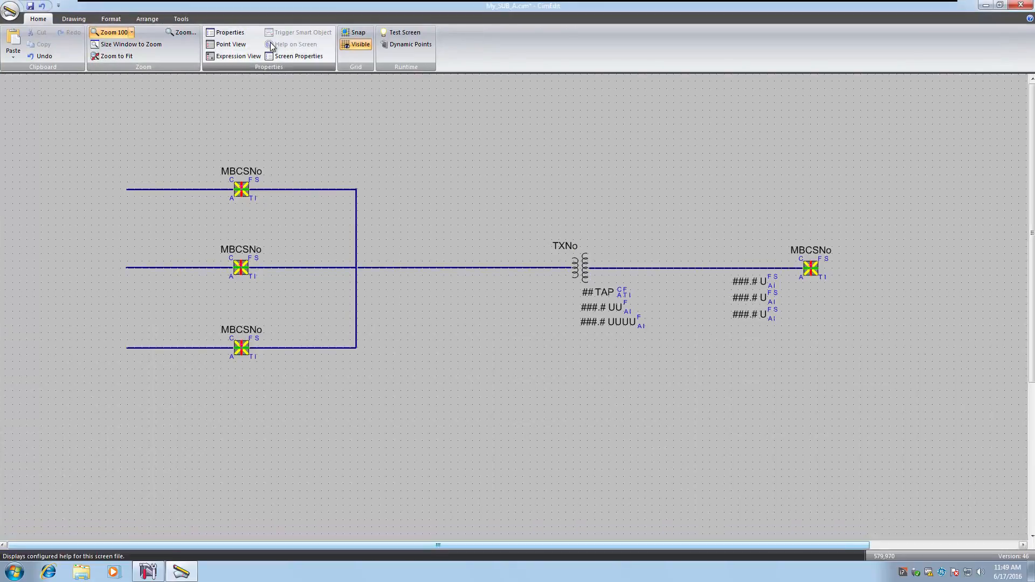
click(116, 56)
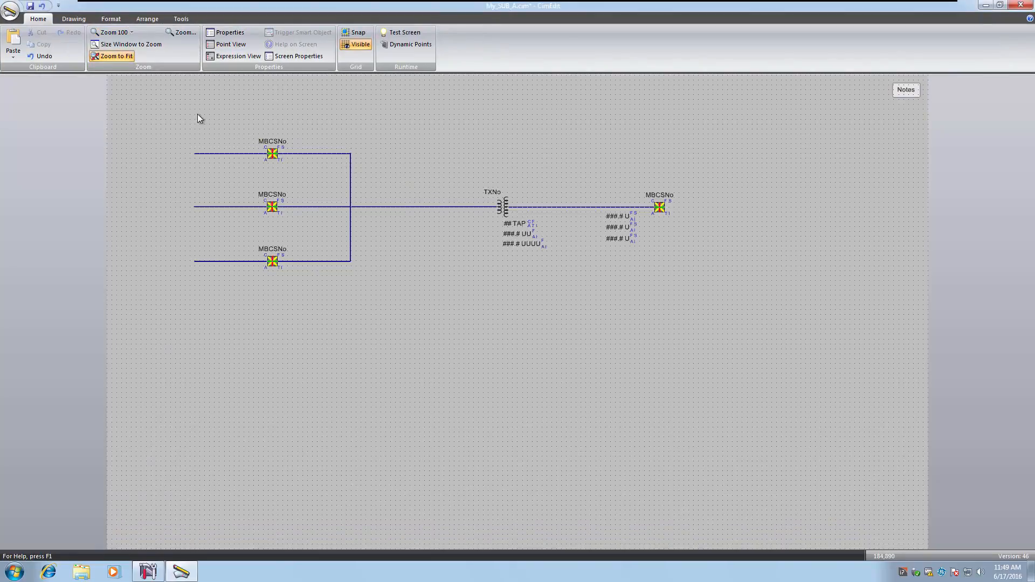
drag(153, 116, 775, 343)
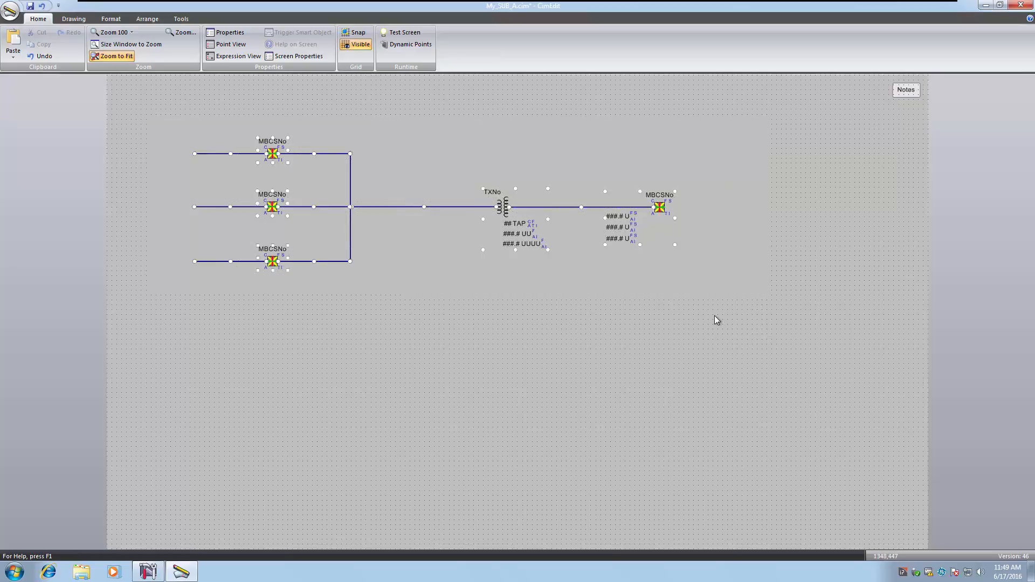
click(403, 209)
drag(165, 118, 714, 333)
drag(384, 206, 480, 169)
click(546, 265)
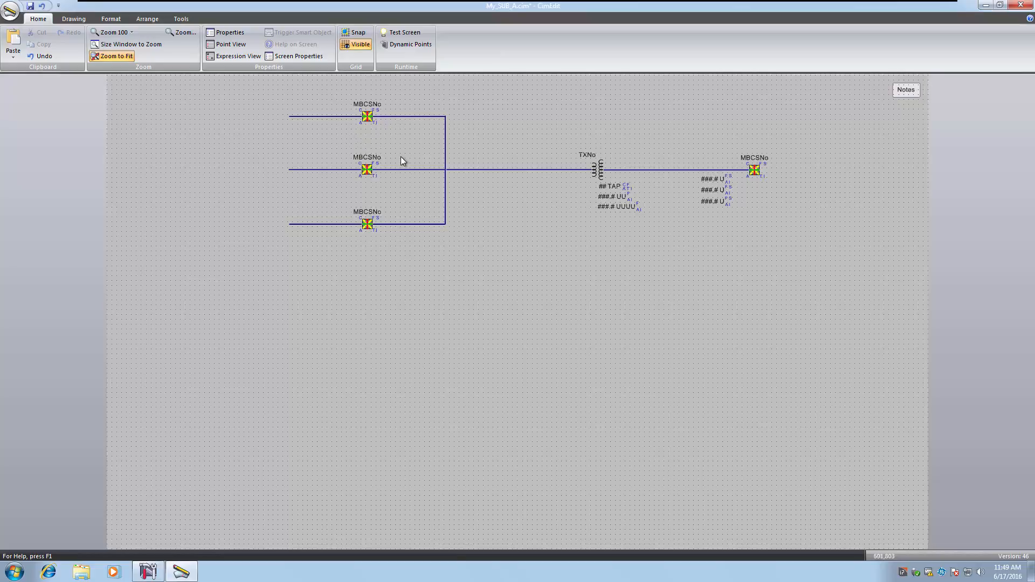
Set the line between the transformer and the CB1 switch to index color 603- 66kV
click(666, 171)
click(178, 20)
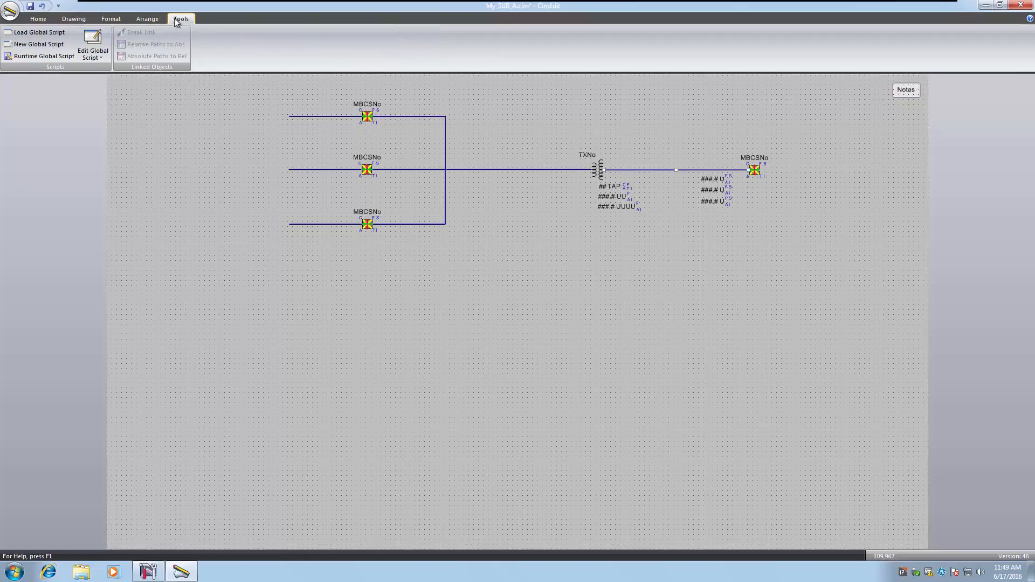
click(112, 19)
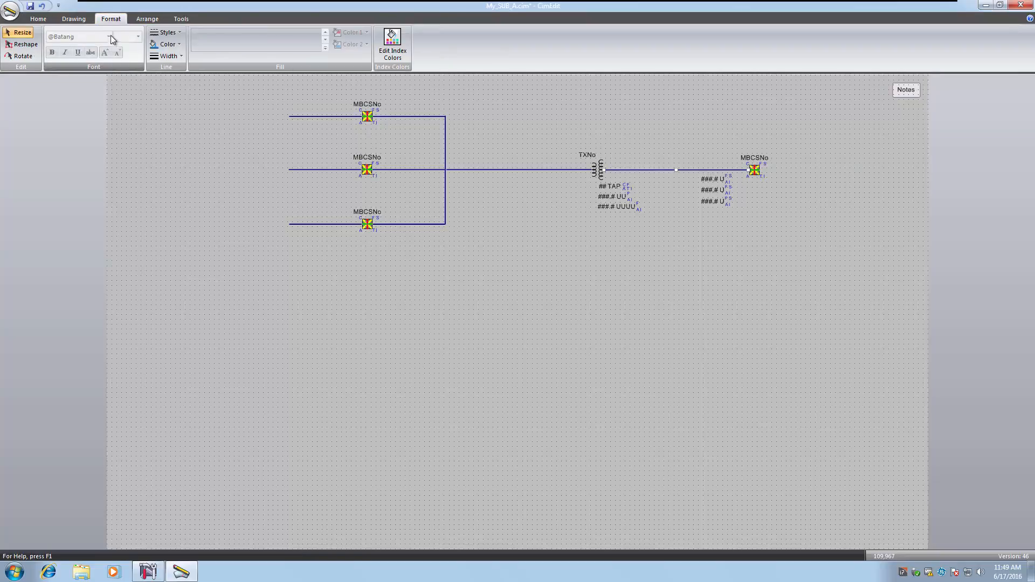
click(168, 44)
click(225, 57)
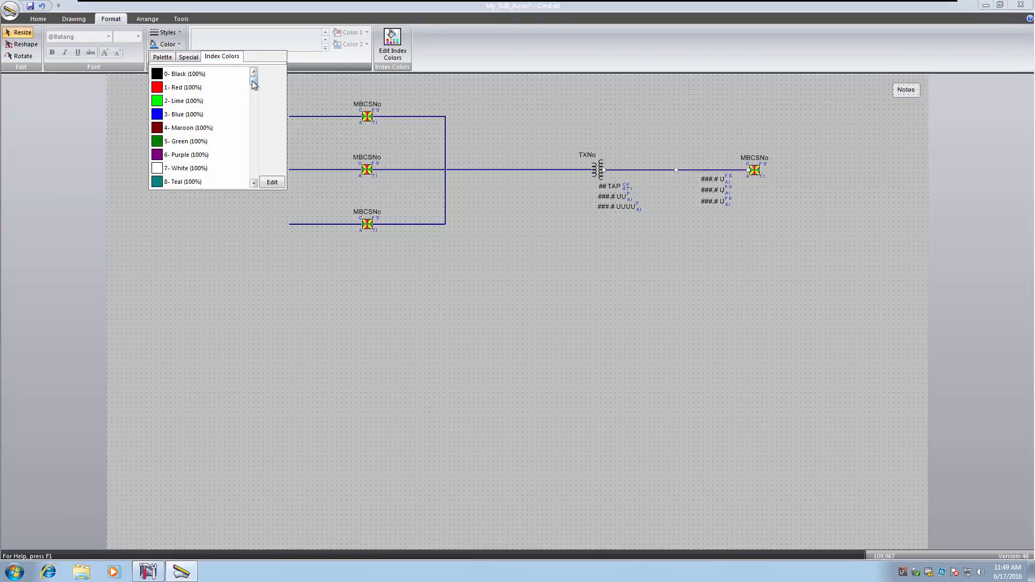
drag(253, 84, 247, 179)
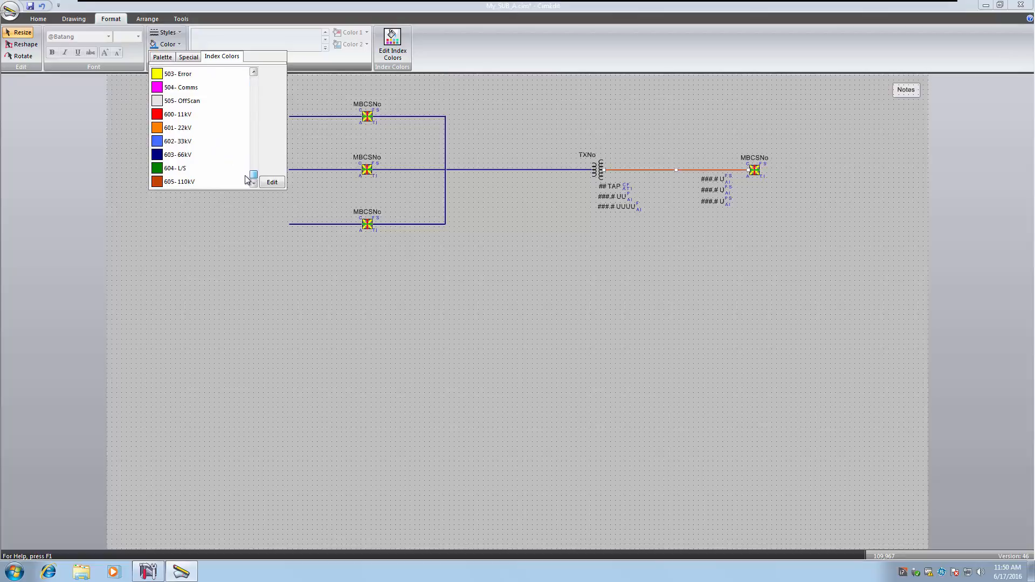
click(179, 155)
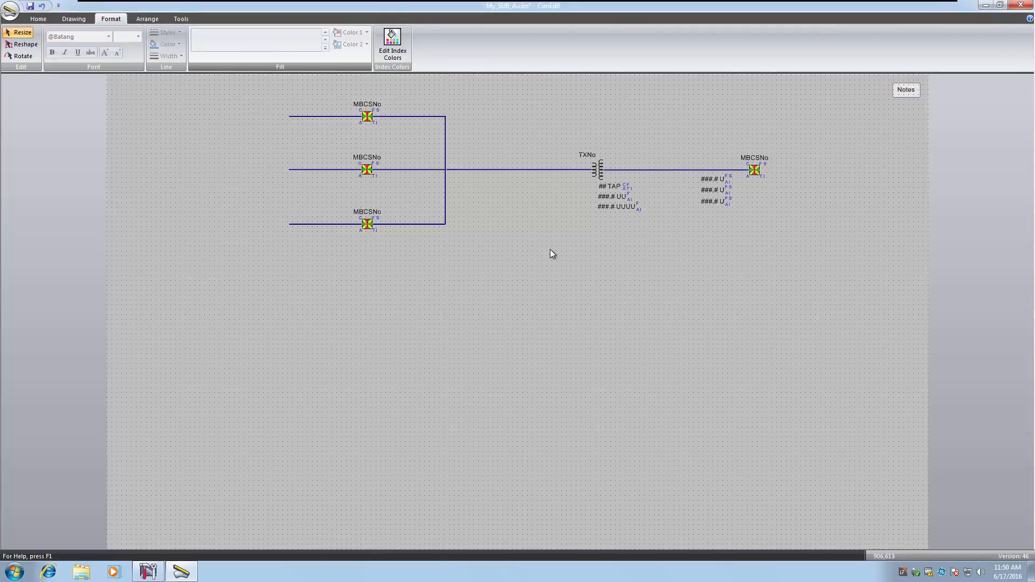
Set the three feeders' lines, the vertical line and the line leading to the transformer to index color 600- 11kV
click(328, 116)
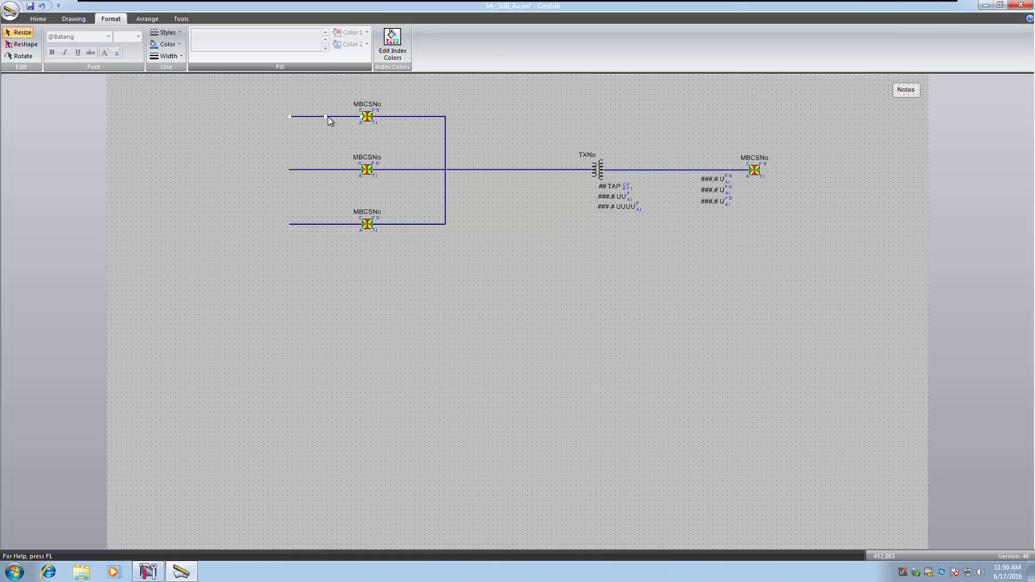
shift+click(421, 116)
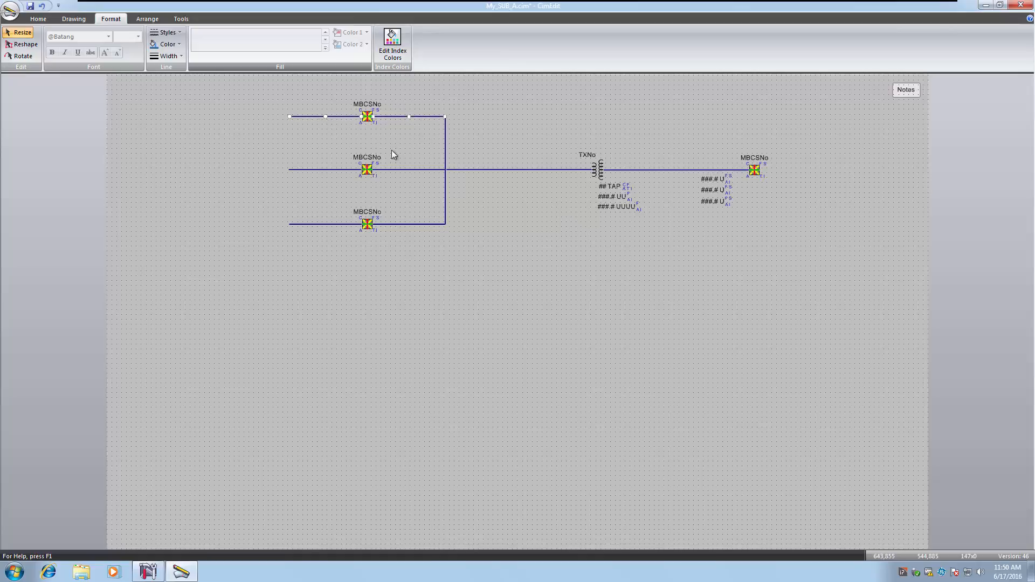
shift+click(338, 169)
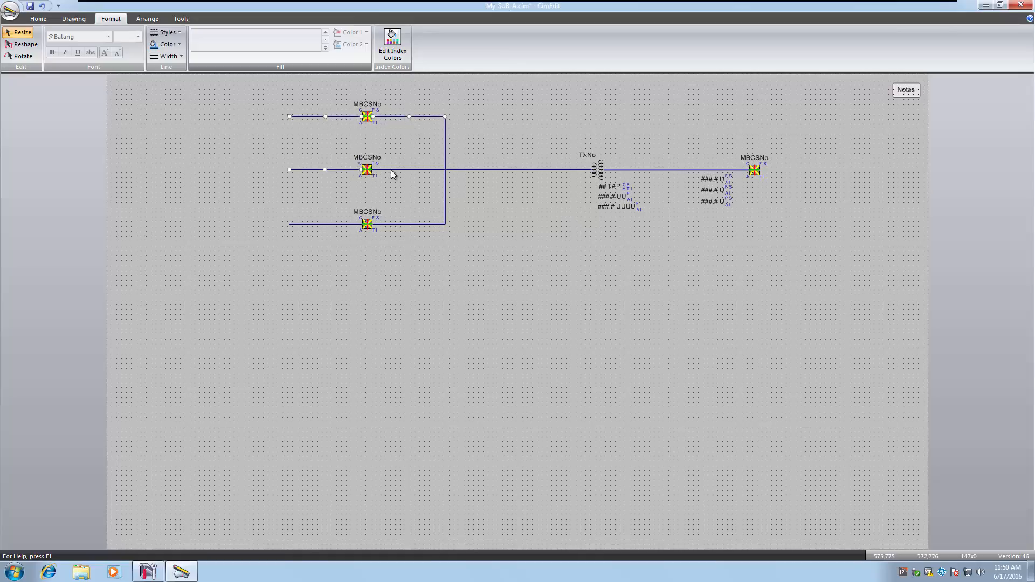
shift+click(446, 154)
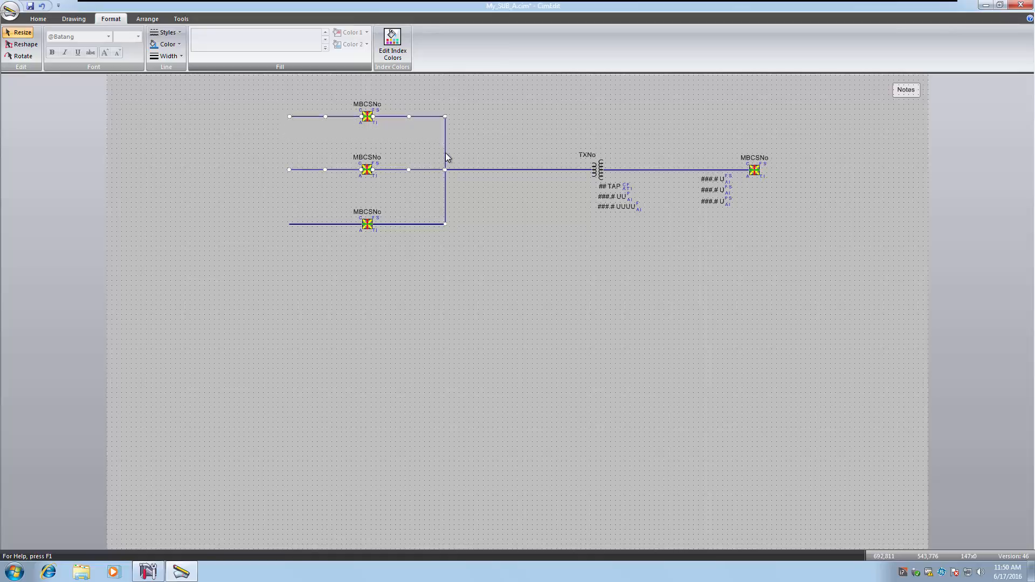
shift+click(414, 225)
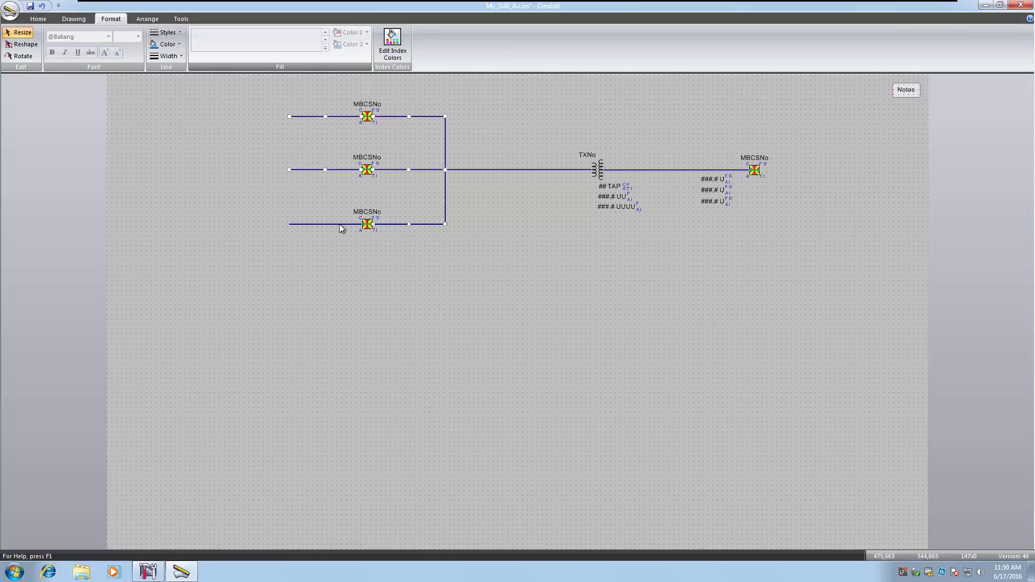
shift+click(470, 170)
click(171, 44)
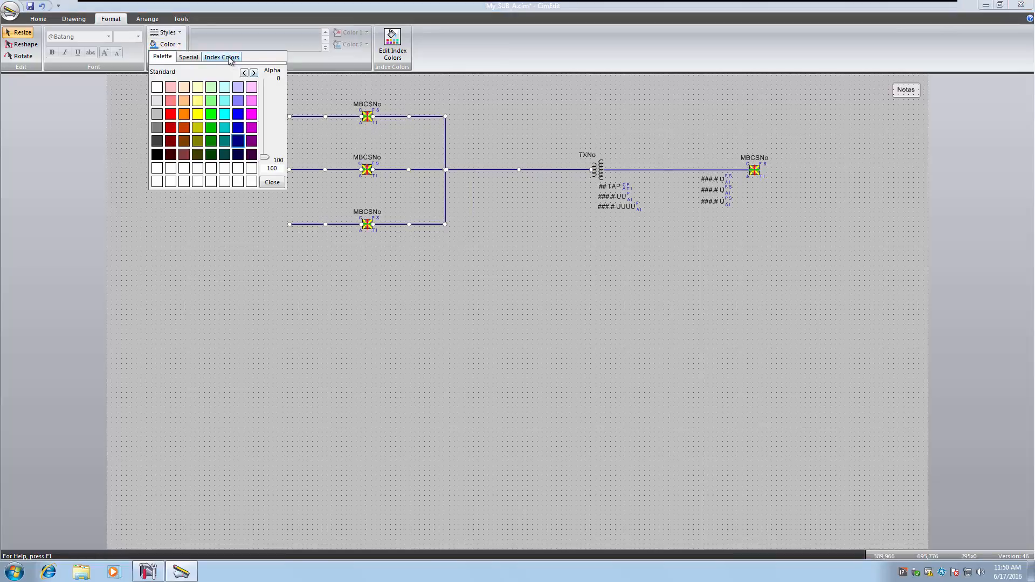
click(254, 73)
drag(255, 81, 256, 178)
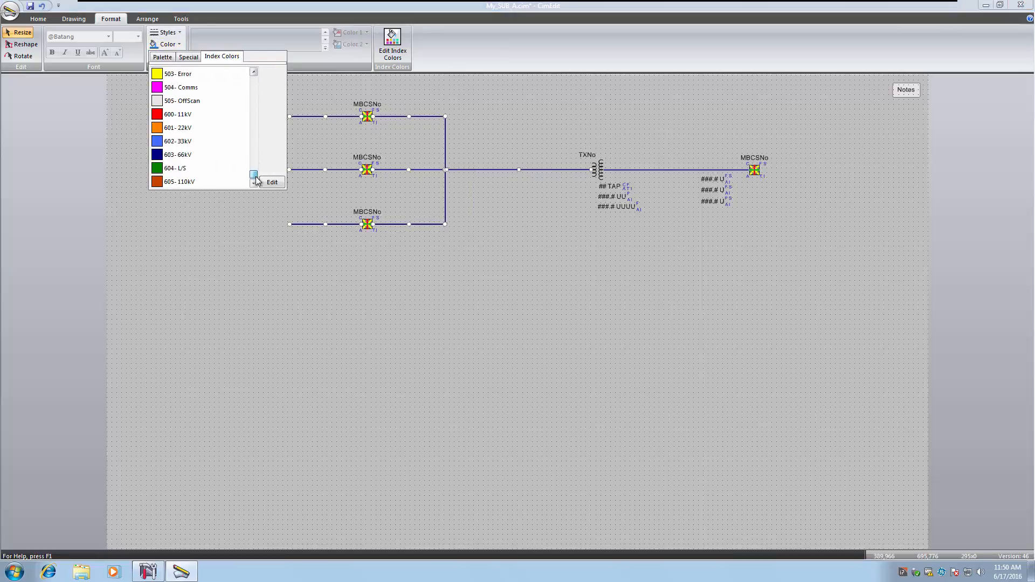
click(176, 114)
click(175, 116)
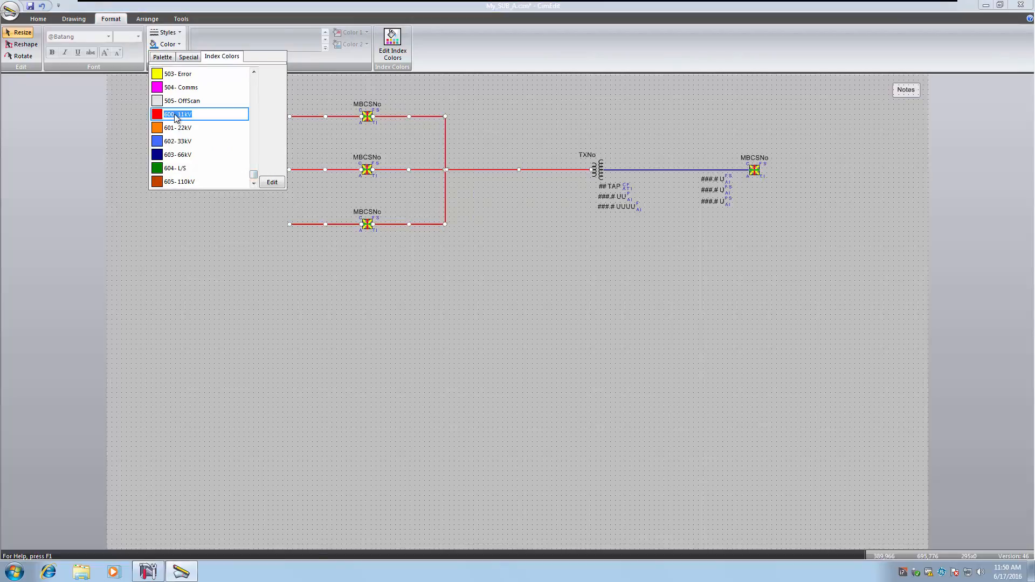
click(700, 315)
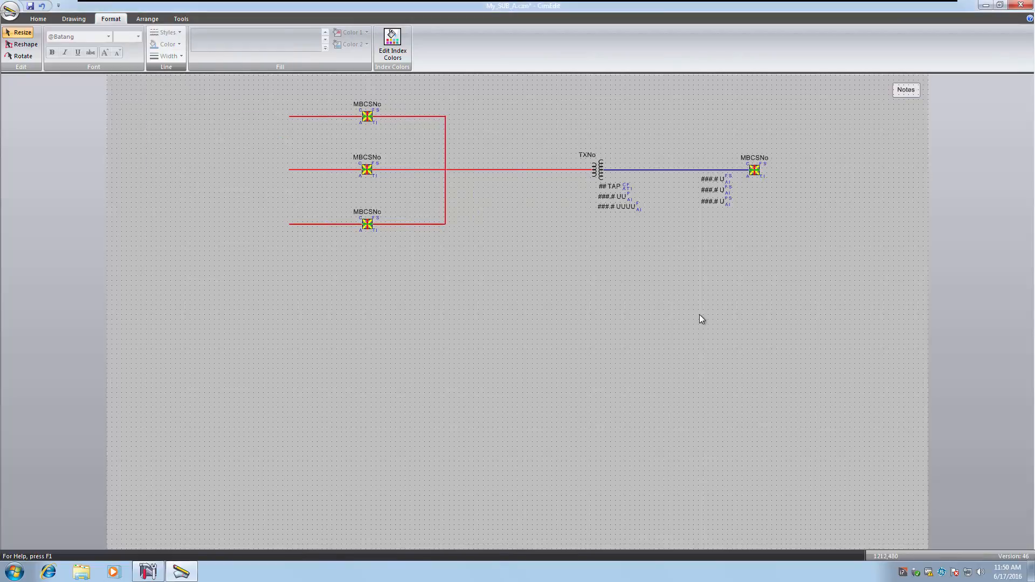
Save the screen, then test it at runtime and close the test window
click(30, 6)
click(37, 19)
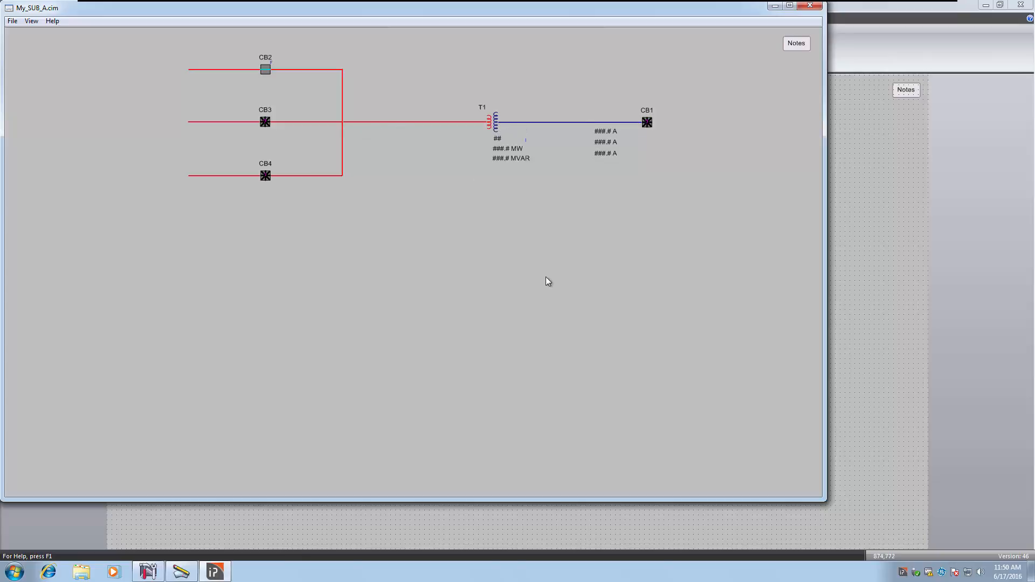
click(812, 6)
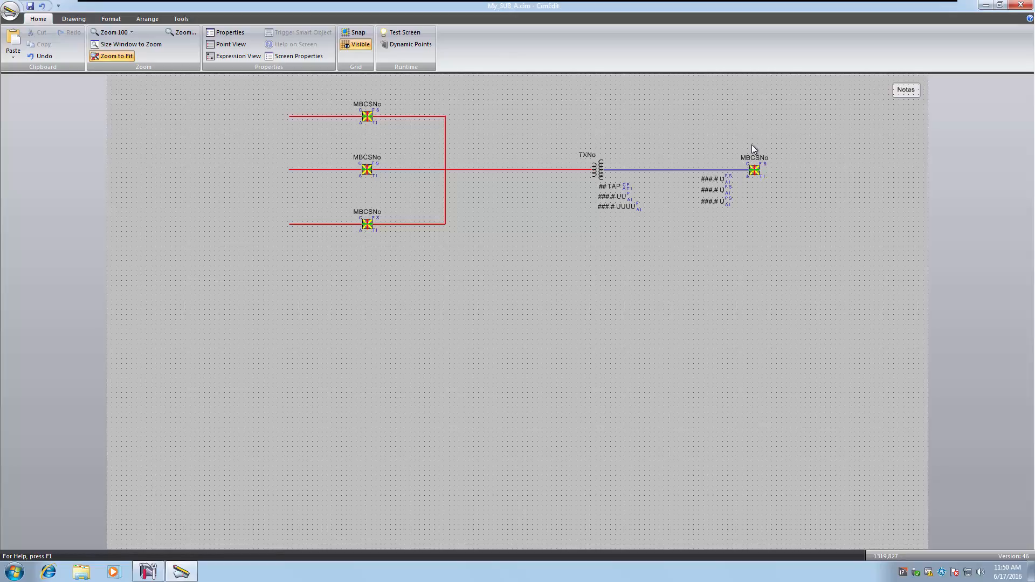
Open the color animation expression list of the top feeder's outer line segment and add a new expression
click(113, 32)
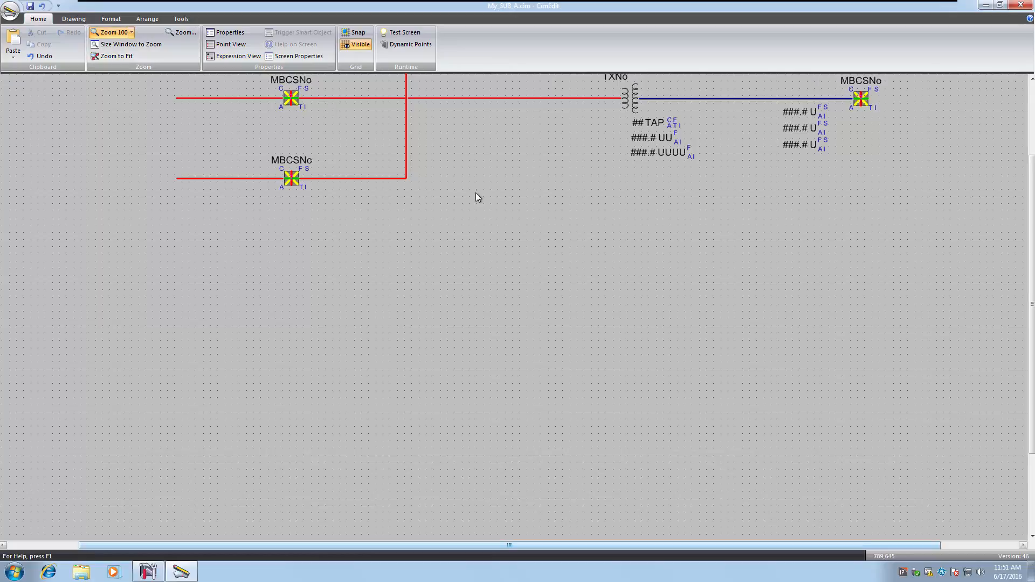
drag(1031, 199, 1033, 116)
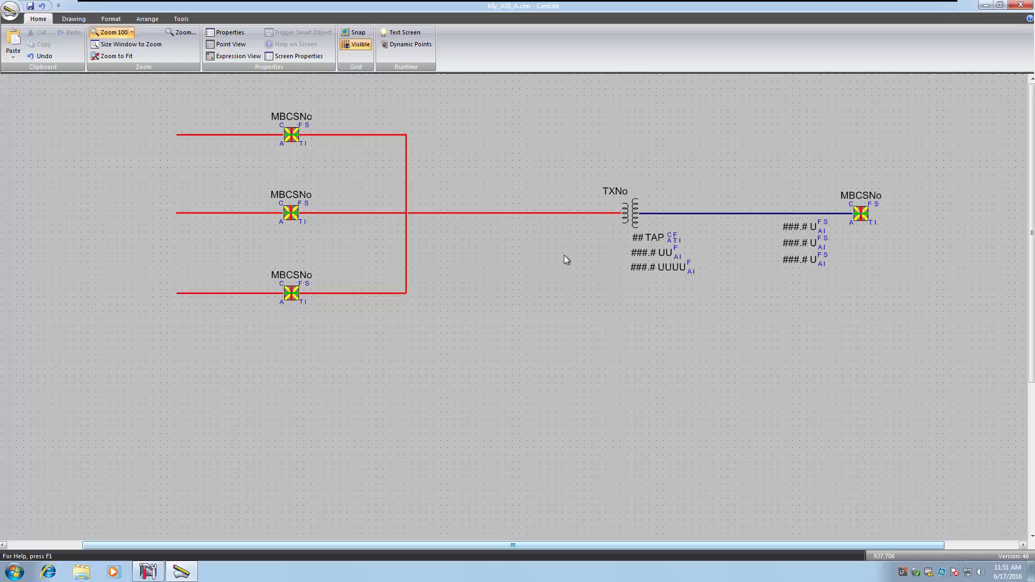
click(231, 135)
right_click(263, 137)
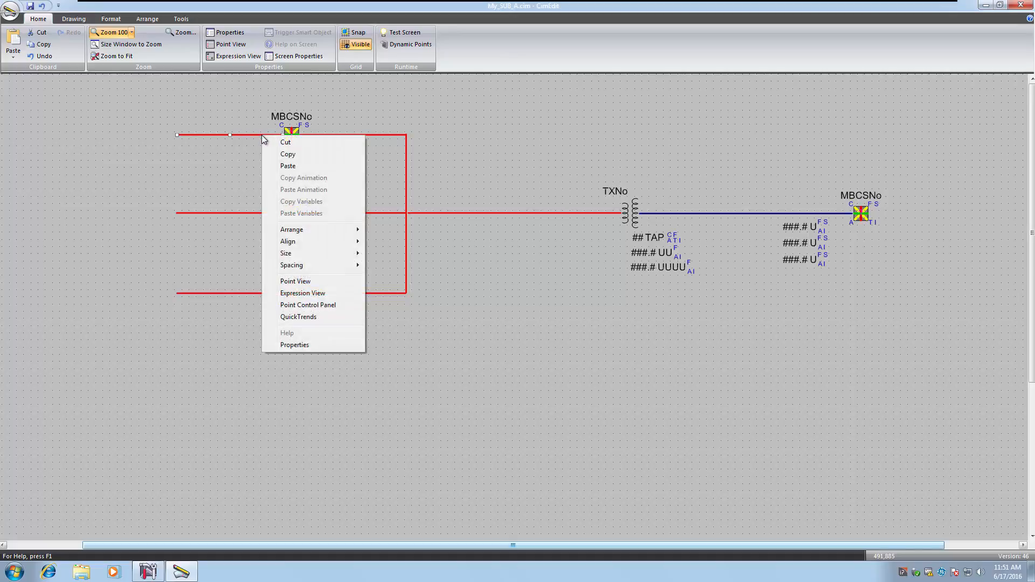
click(313, 346)
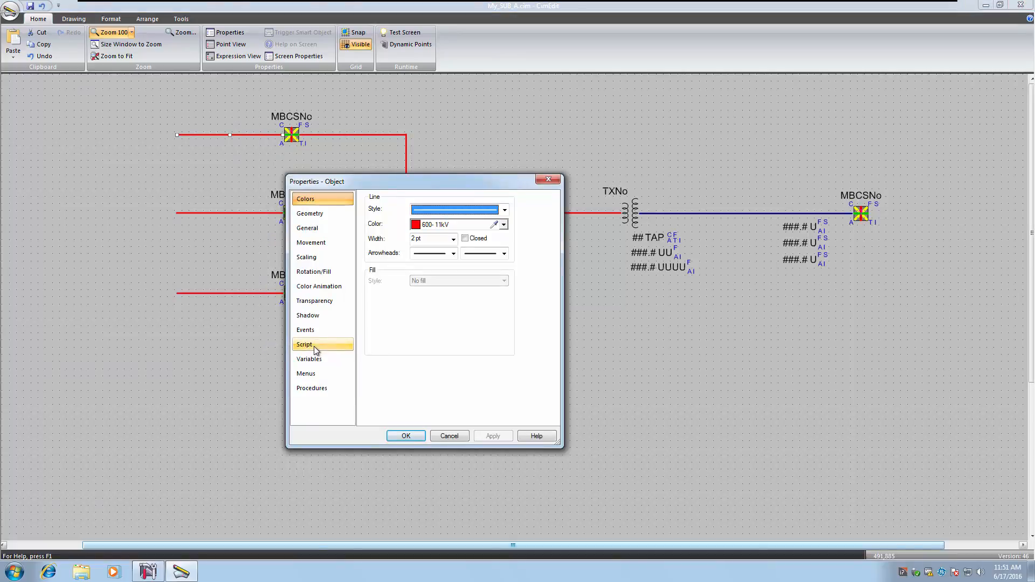
click(327, 289)
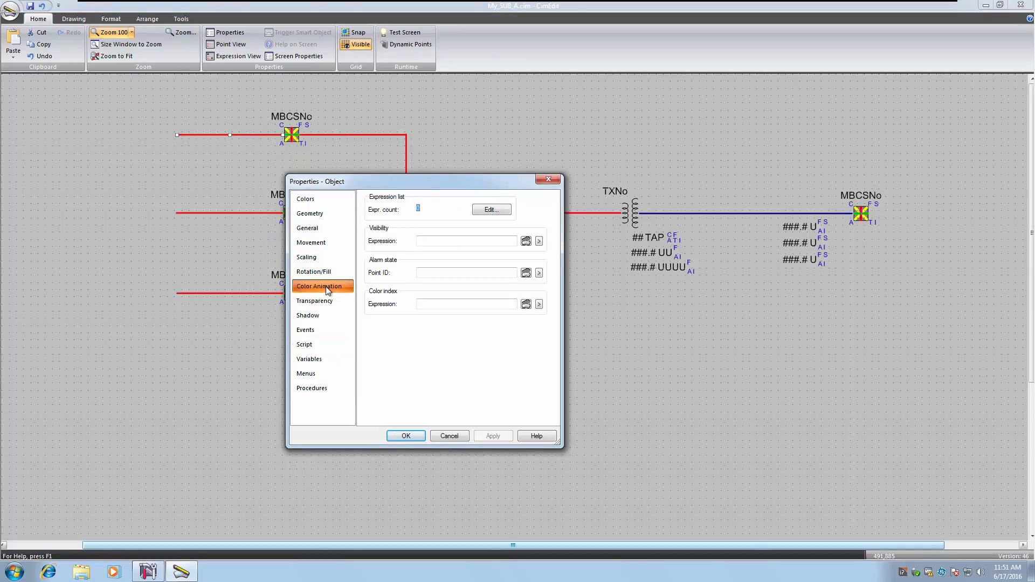
click(490, 209)
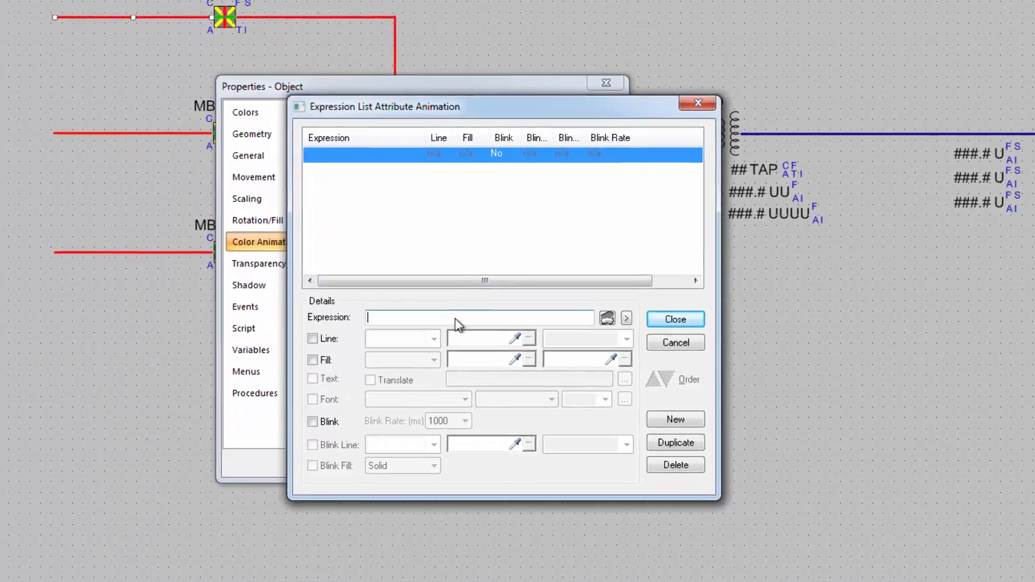
Enter the animation expression POW_SMT_CB2_MB_STS.PV NE "CLOSE" for the line segment
text(PO)
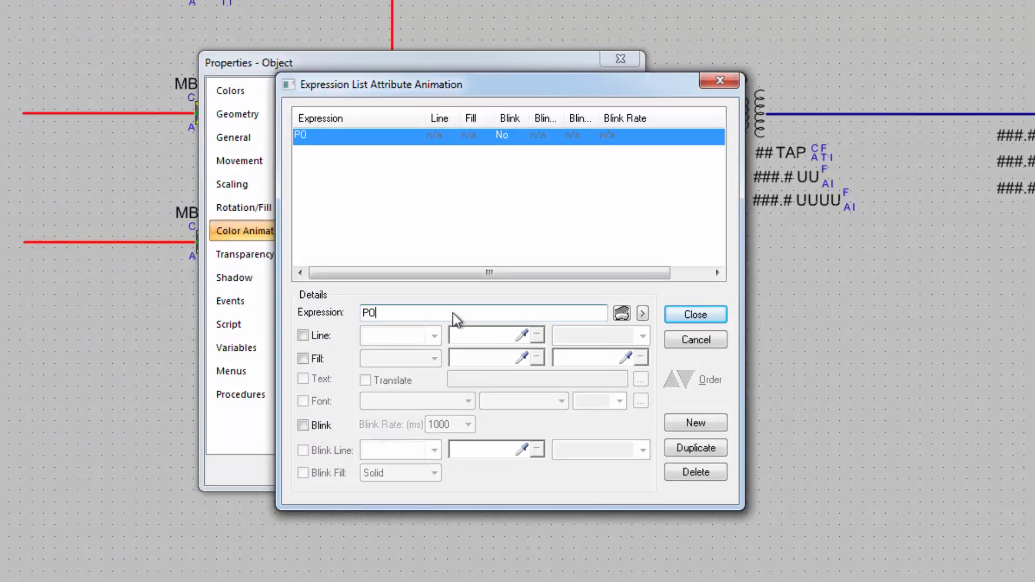
text(W_SMT_CB2)
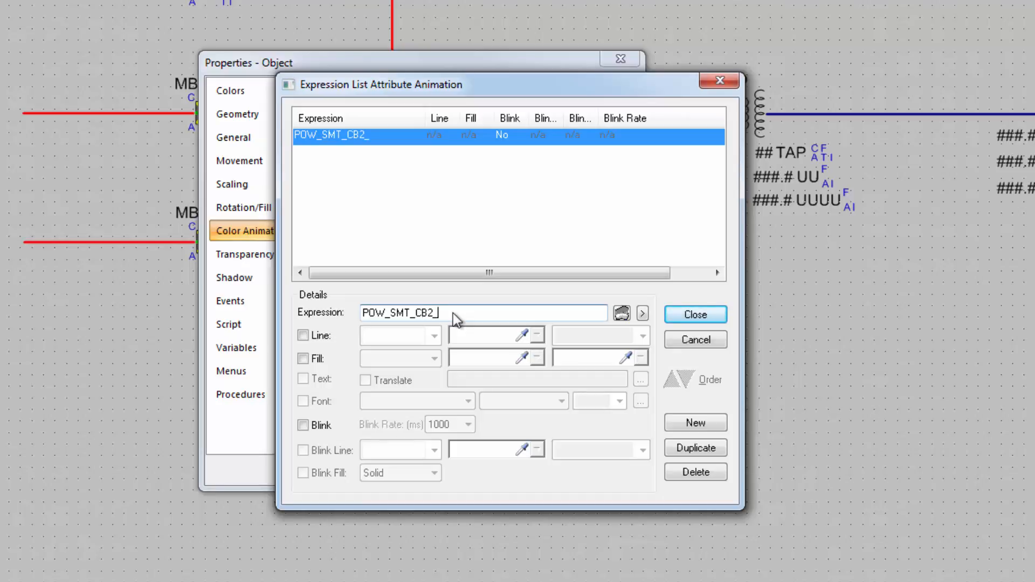
text(_MB_STS.PV)
text(N)
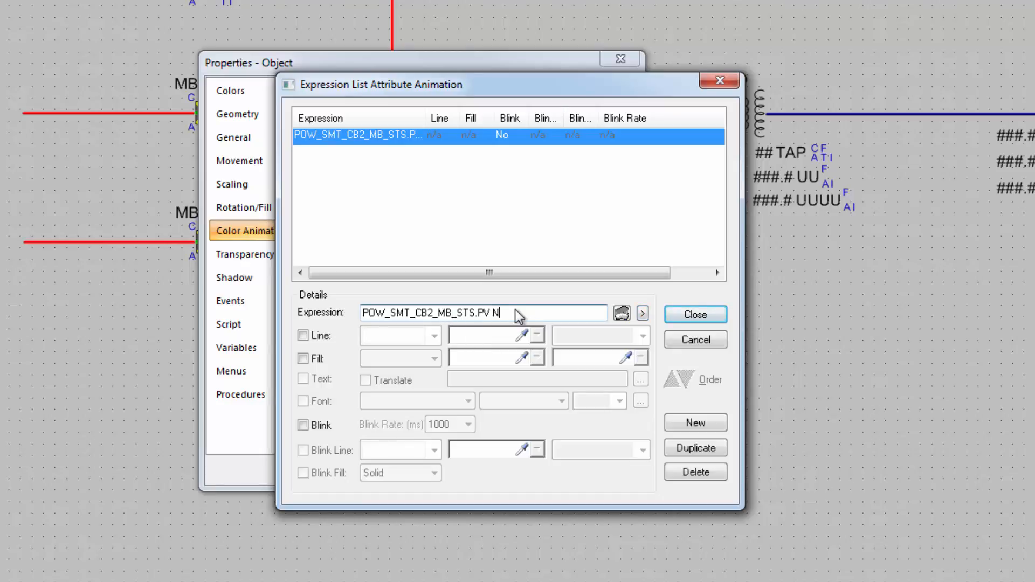
text(E "CLOSE")
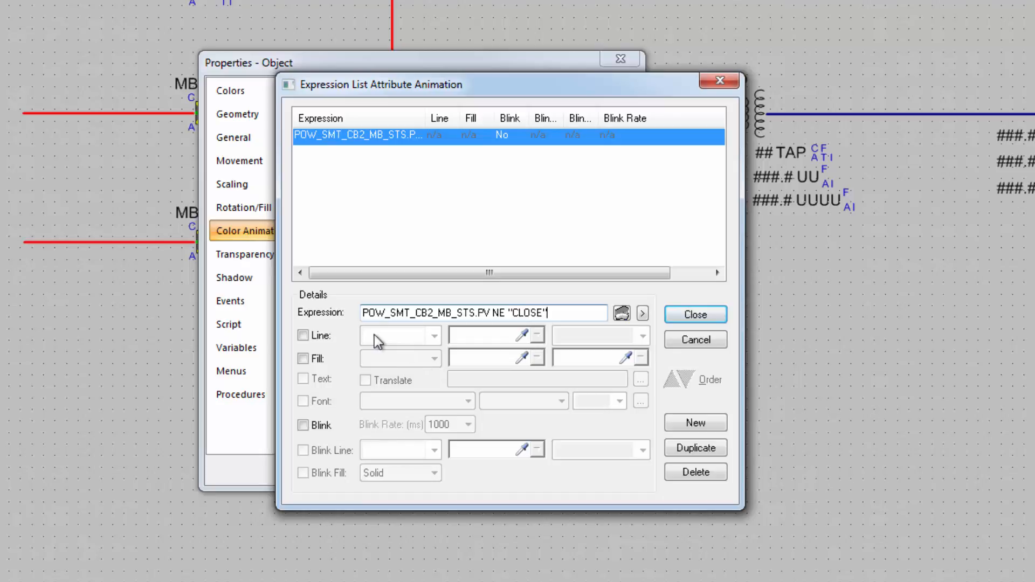
Animate the line segment as a solid black line for the CB2 expression, then apply and accept the object's properties
click(304, 336)
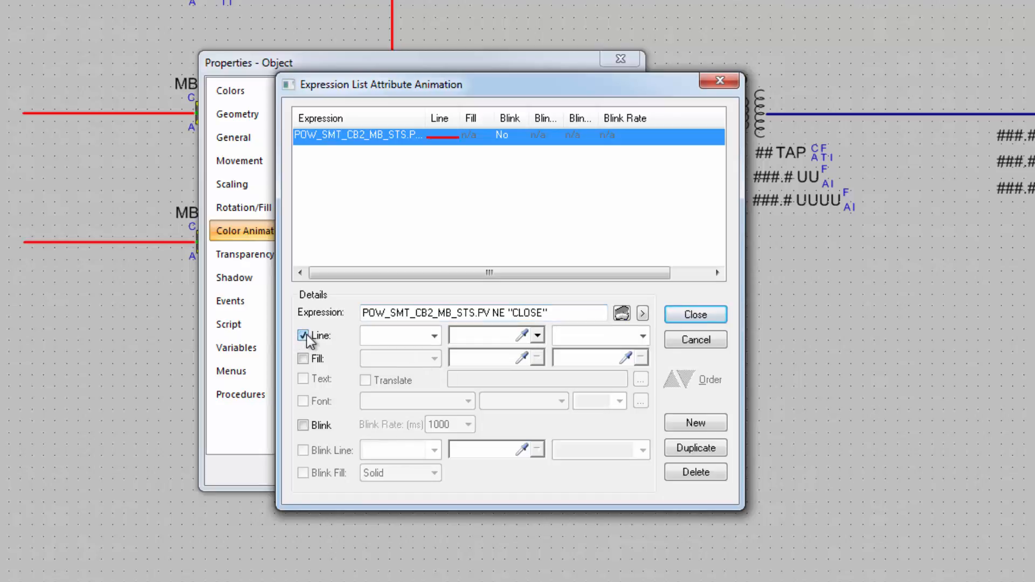
click(435, 336)
click(413, 364)
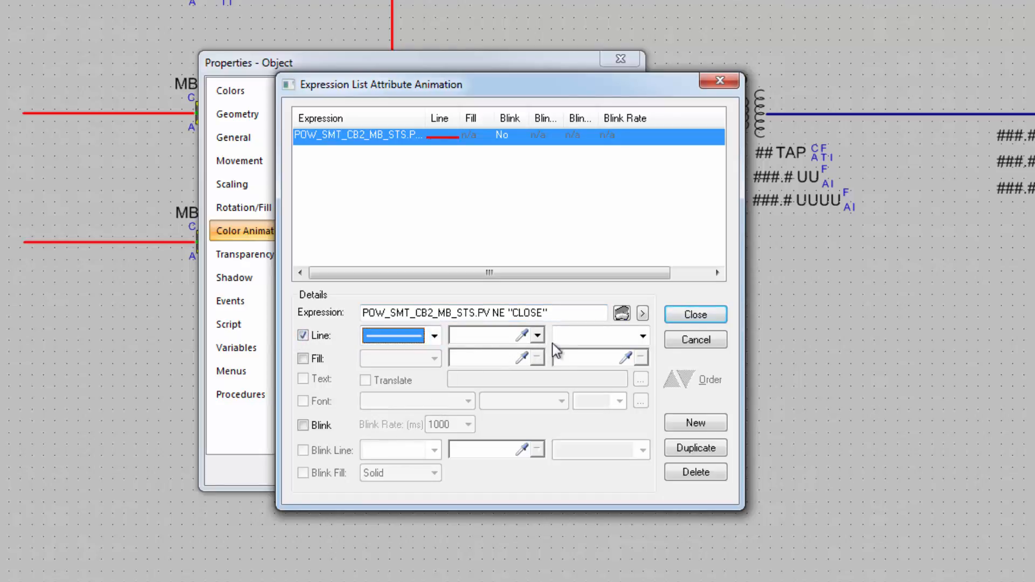
click(537, 336)
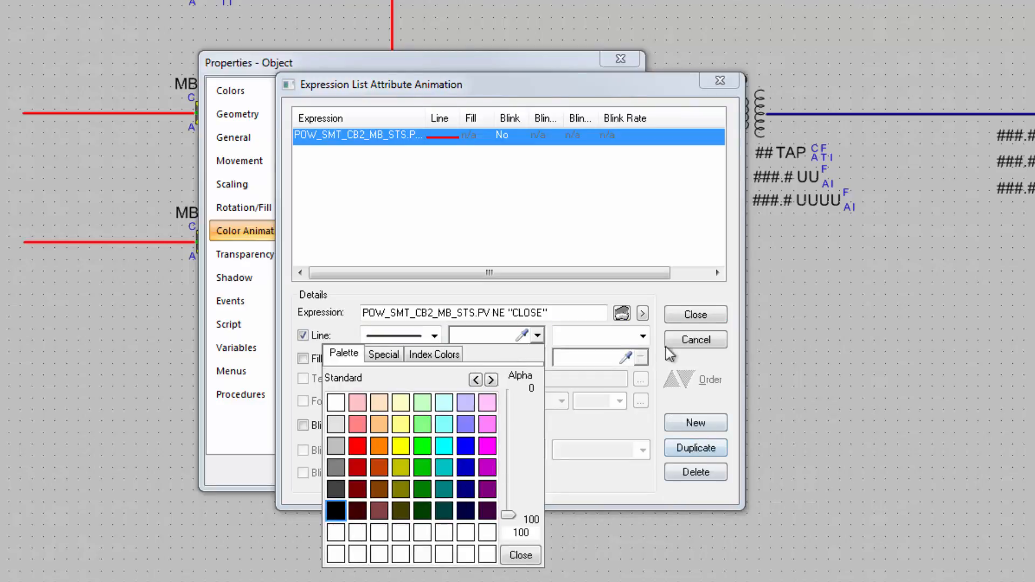
click(339, 513)
click(595, 493)
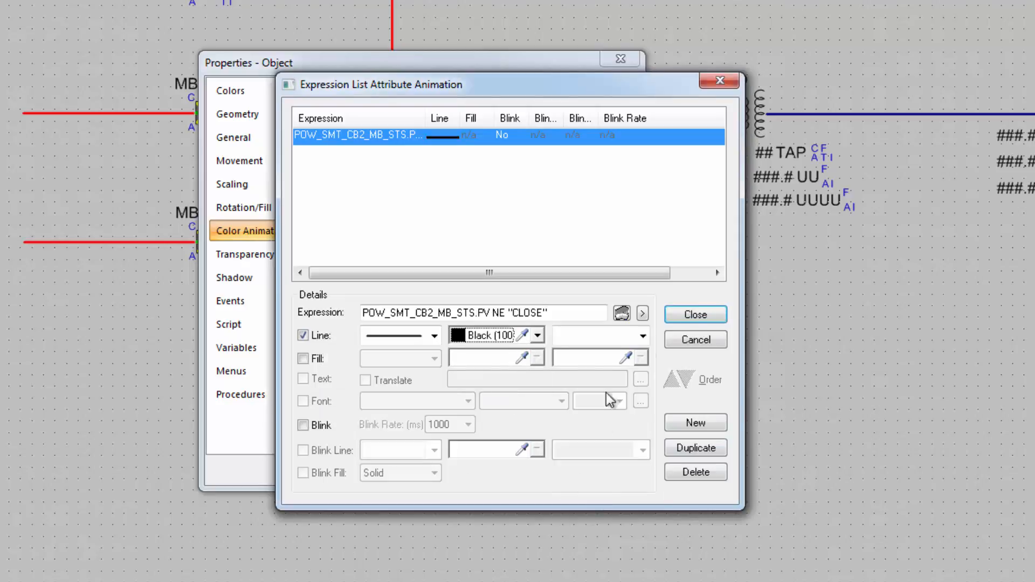
click(701, 314)
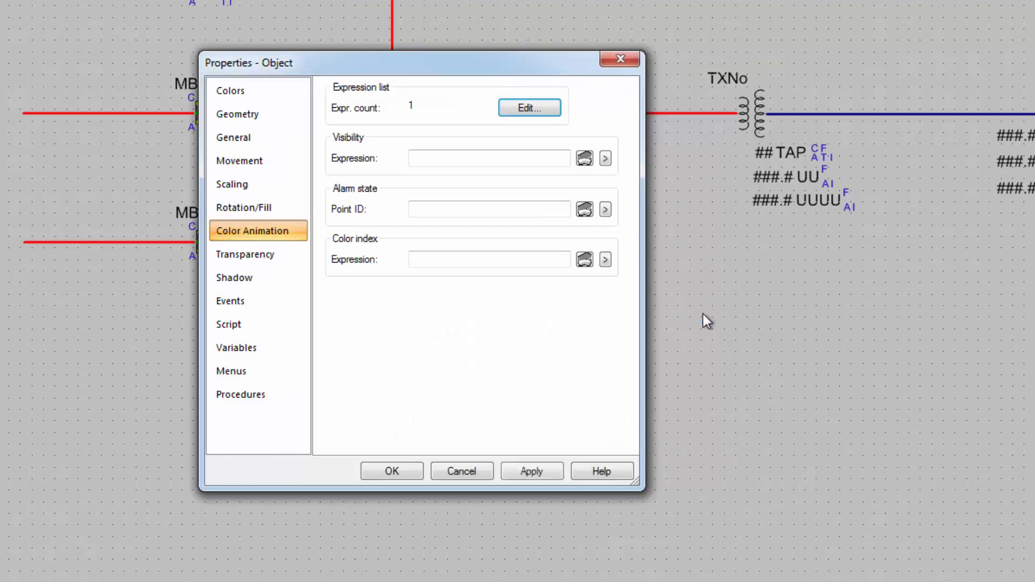
click(532, 471)
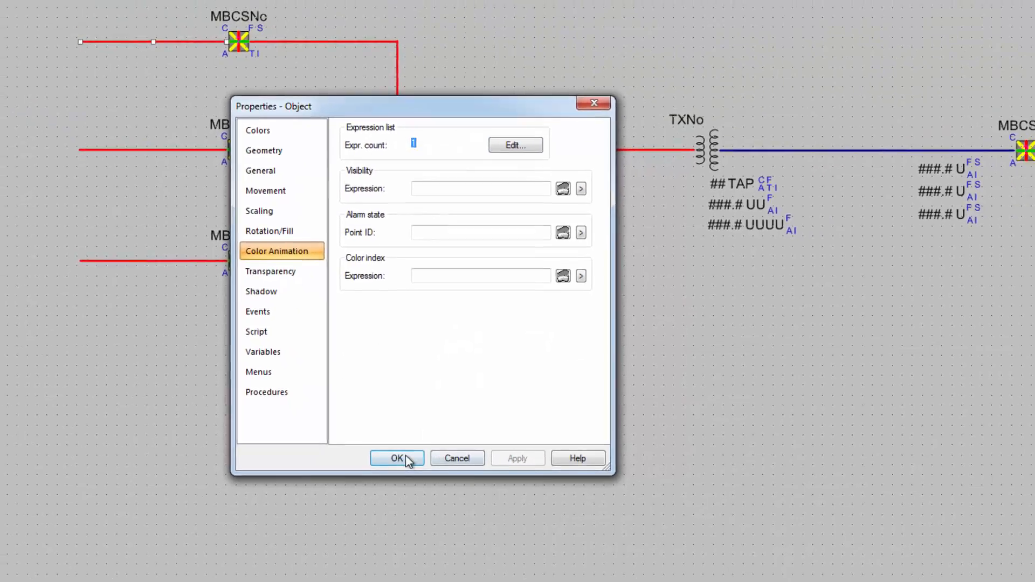
click(407, 437)
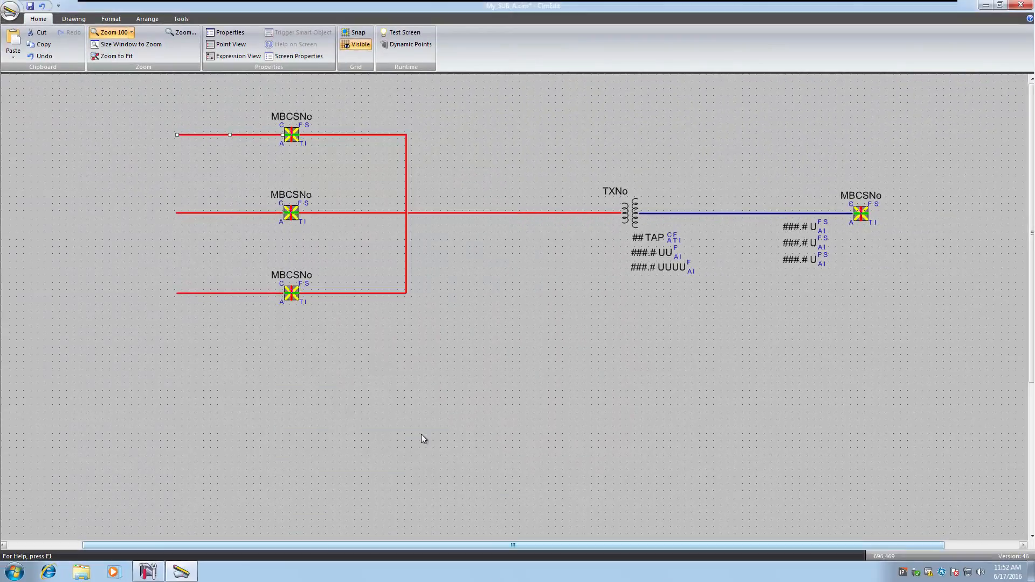
Check the screen at runtime, close the test window and enable Rotate Bus for the top feeder's breaker symbol
click(410, 33)
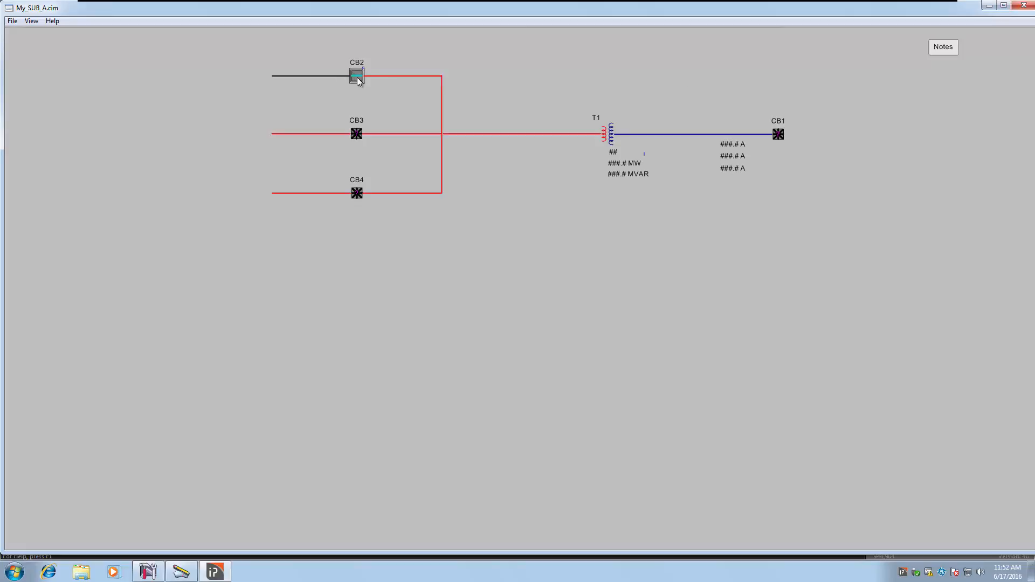
click(1026, 7)
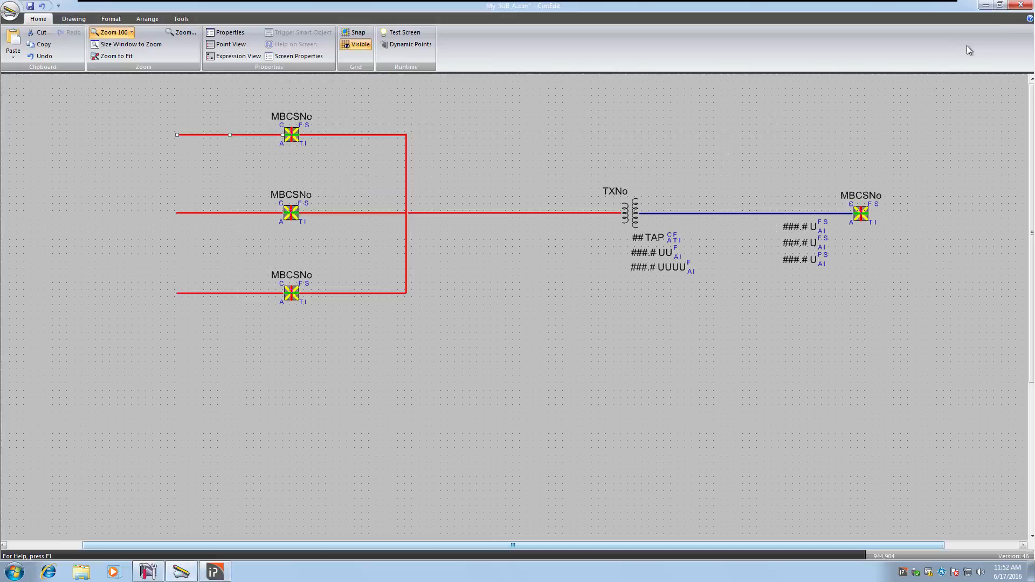
double_click(291, 136)
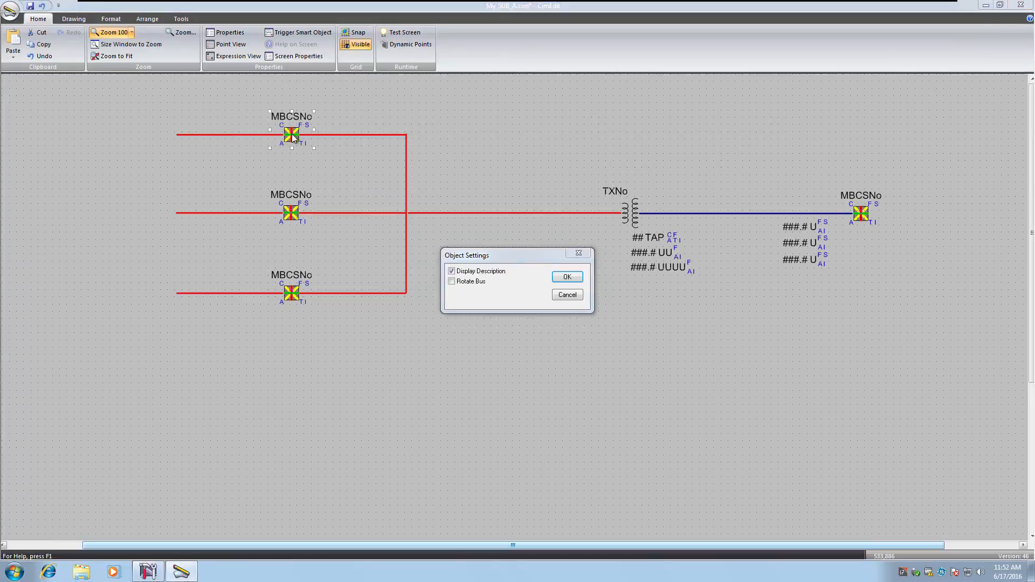
click(452, 281)
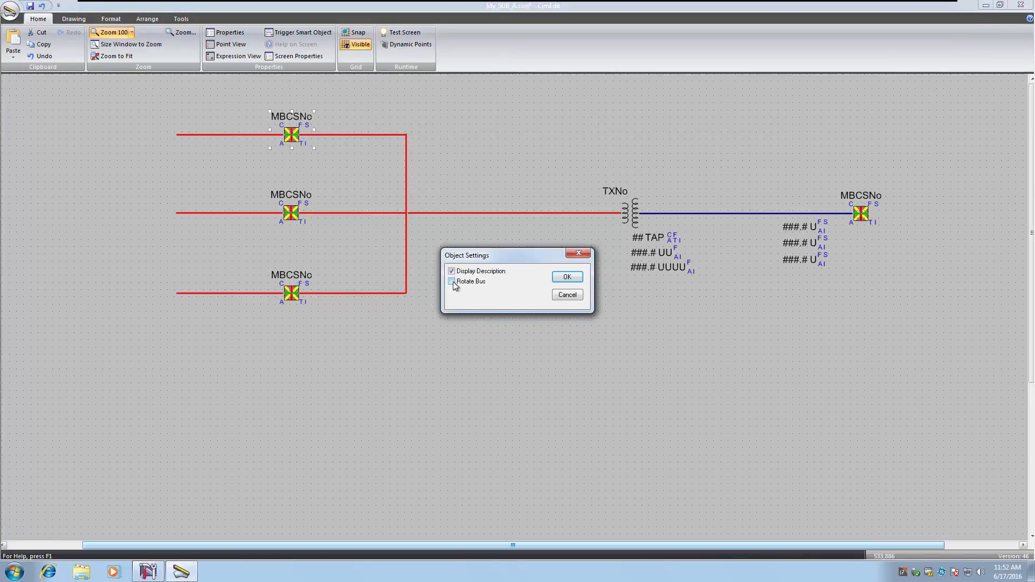
click(568, 277)
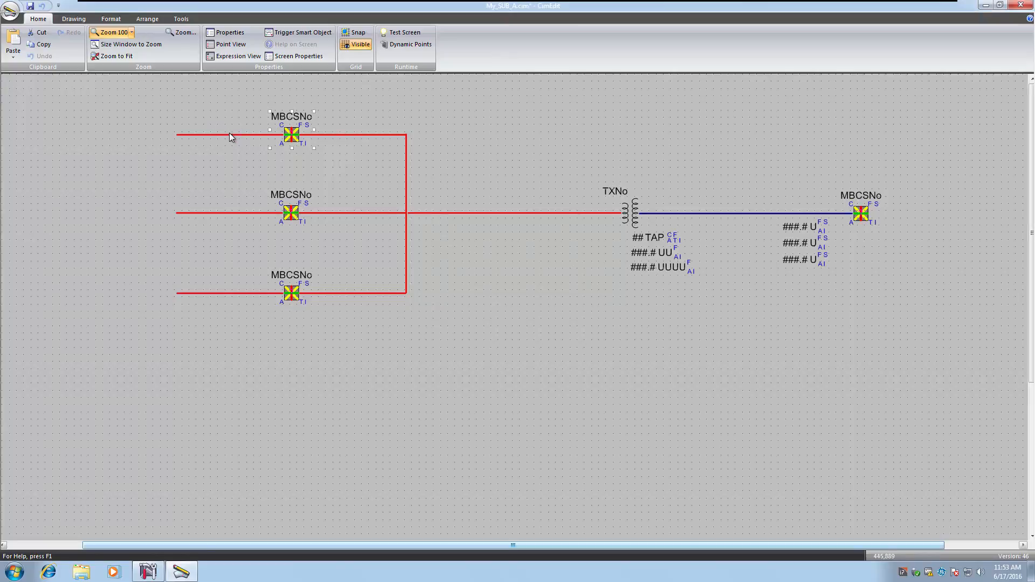
Test the screen at runtime and locally force the CB2 status to OPEN
click(404, 32)
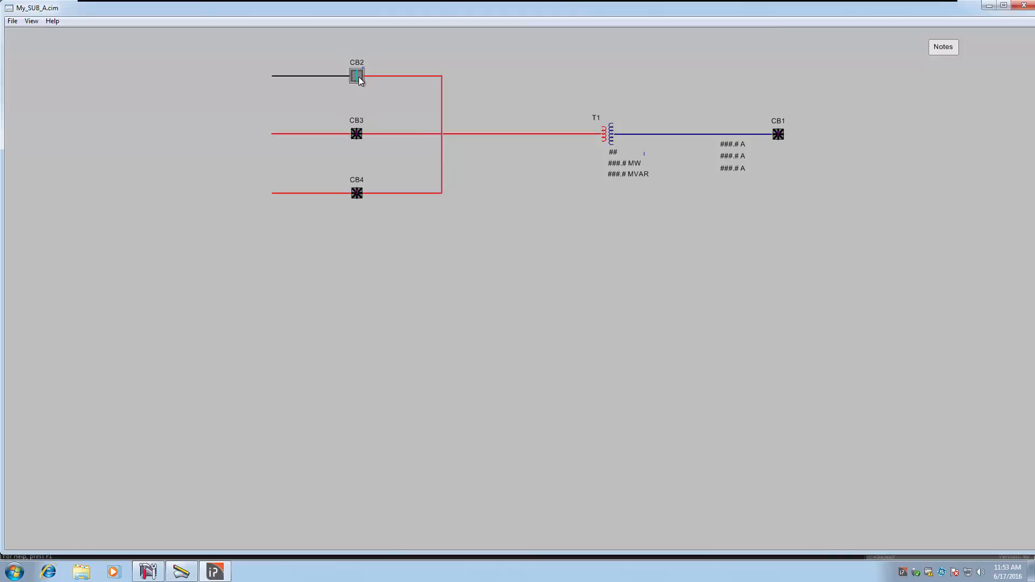
click(359, 78)
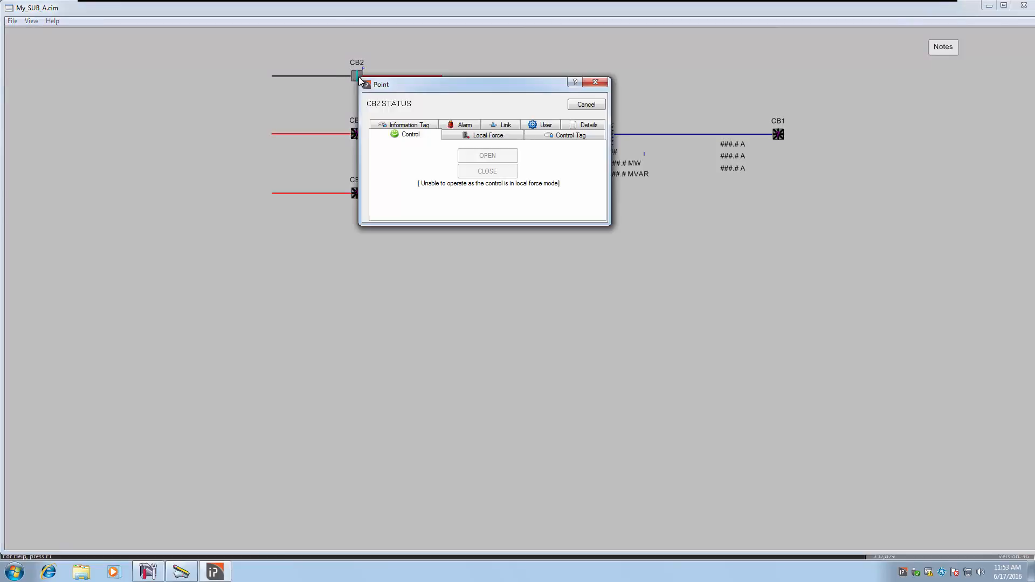
click(510, 138)
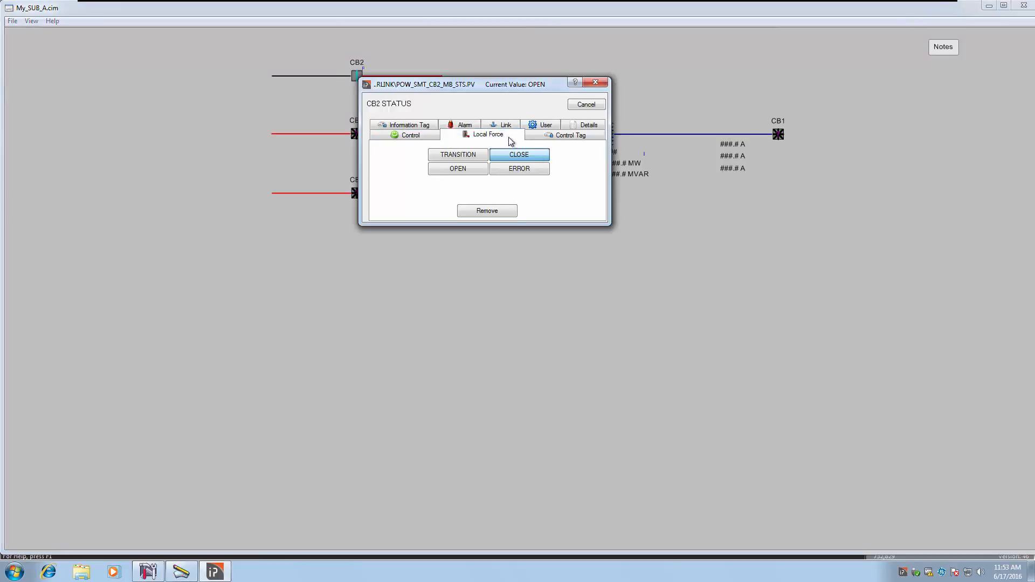
click(473, 170)
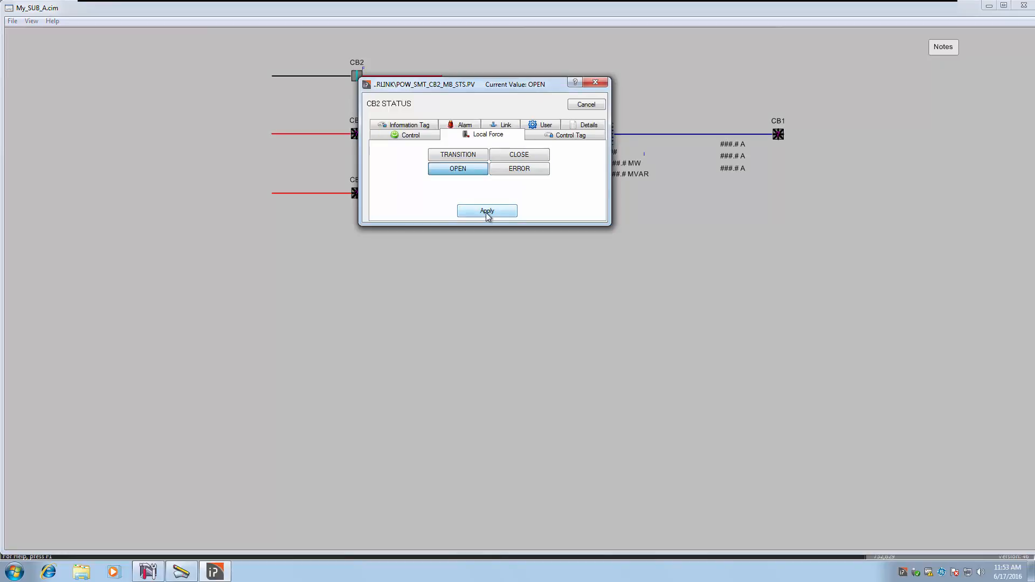
click(486, 211)
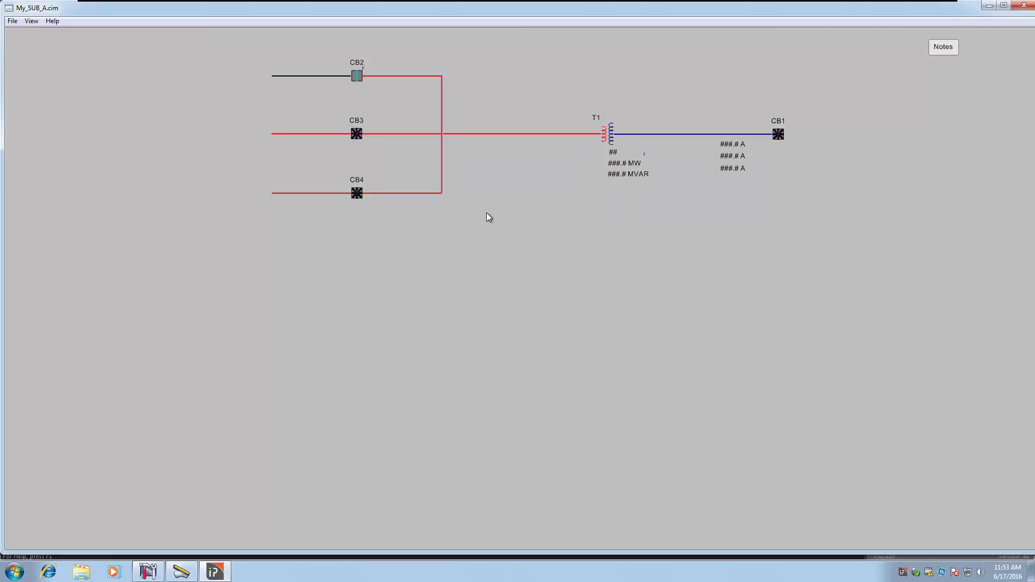
Change the local force of breaker CB2 to CLOSE and apply it
click(355, 77)
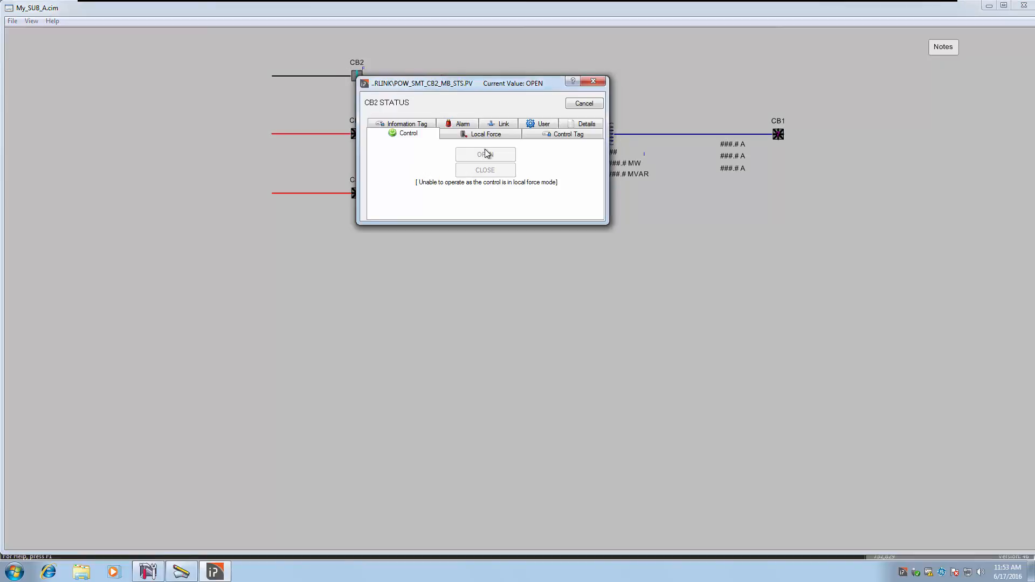
click(497, 139)
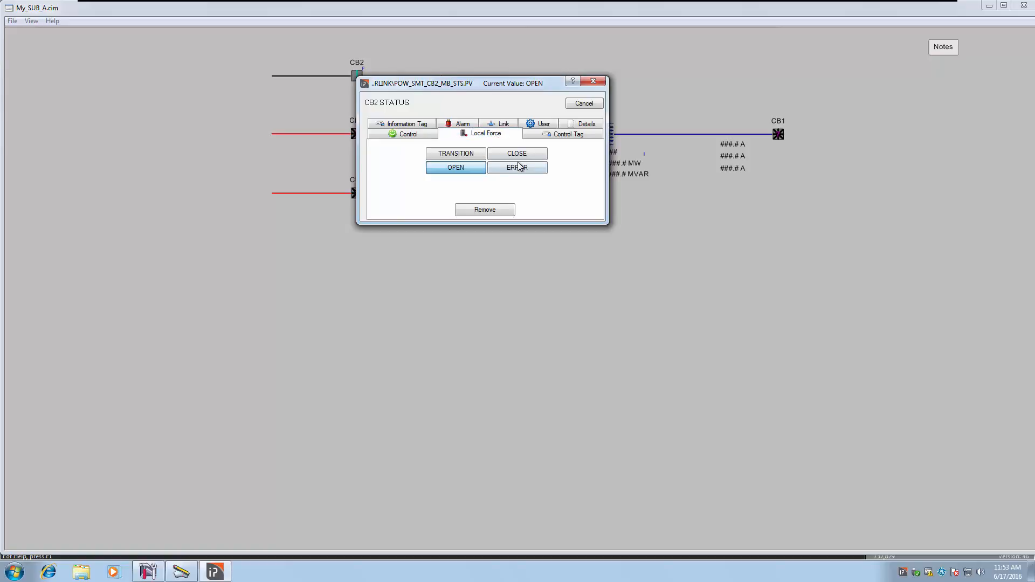
click(519, 155)
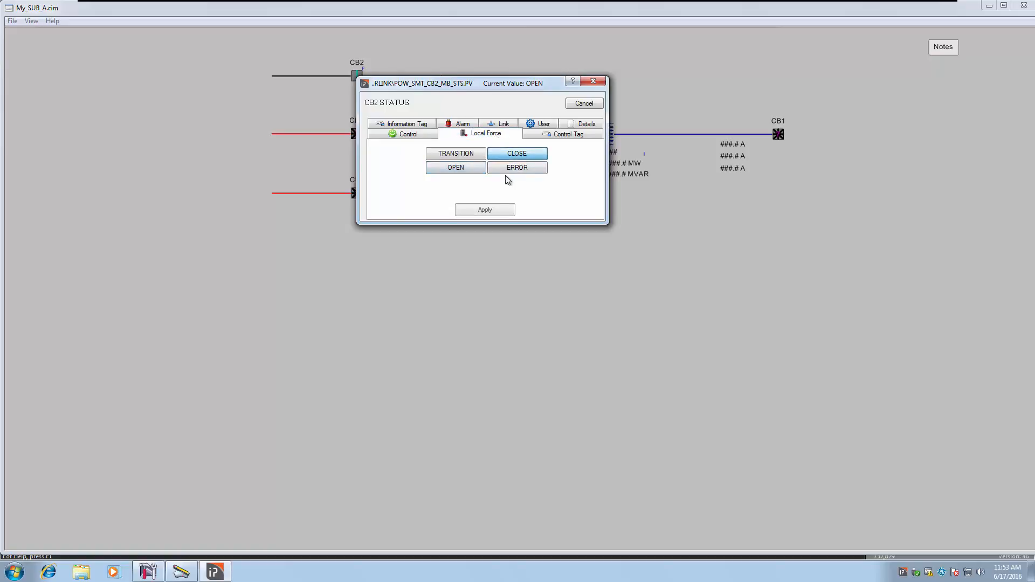
click(485, 210)
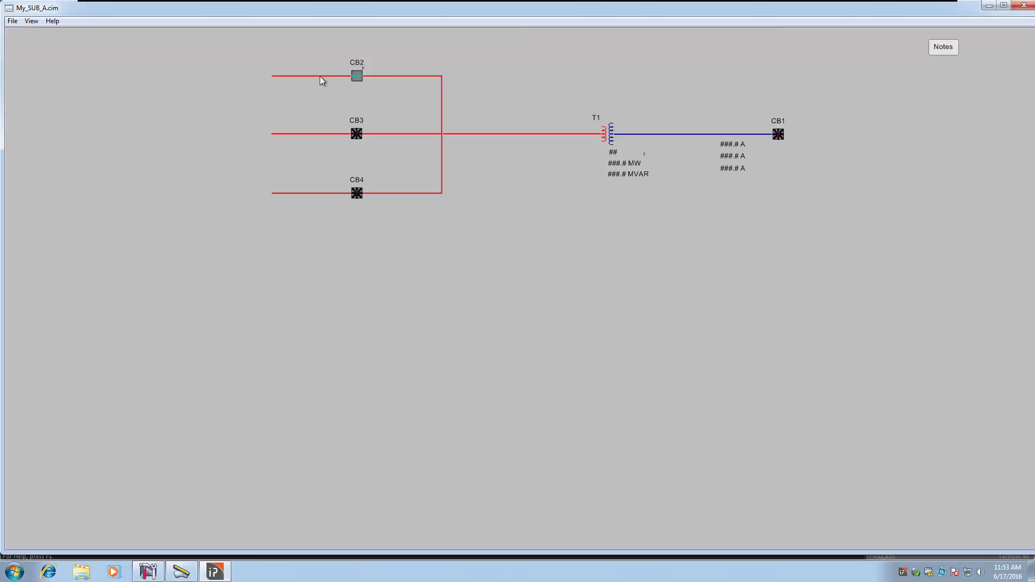
Switch the CB2 local force back to OPEN and apply it
click(356, 76)
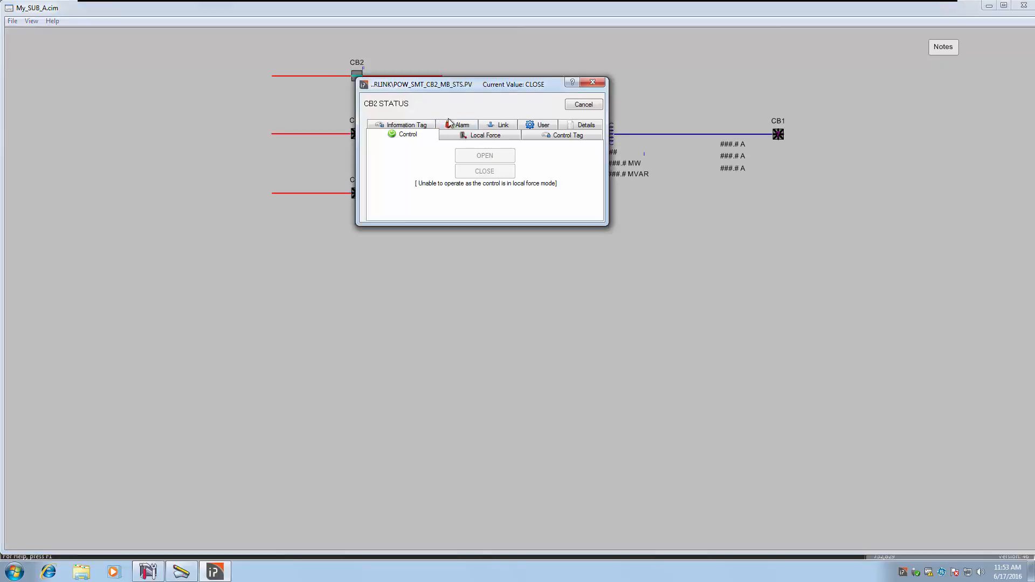
click(494, 139)
click(468, 169)
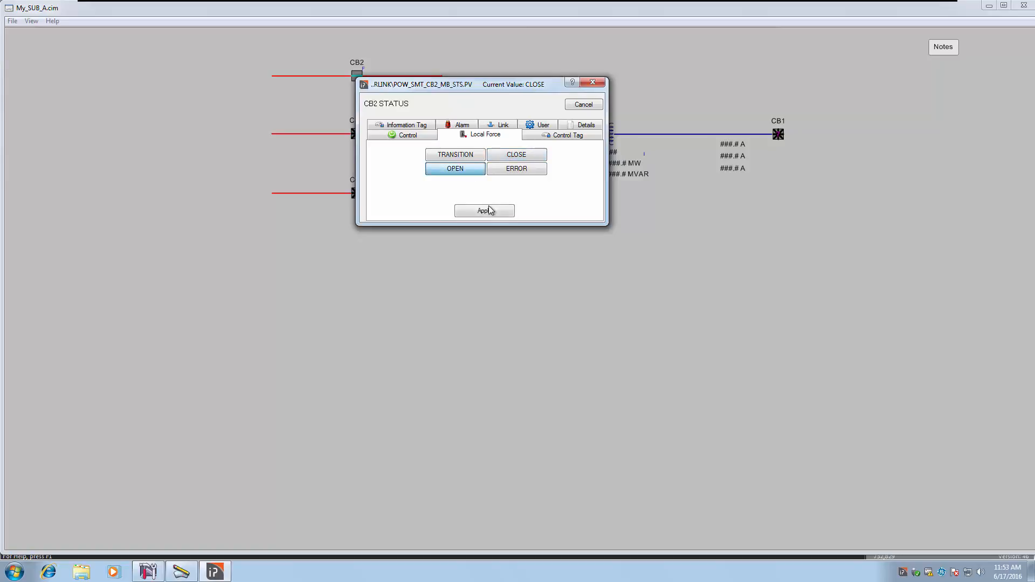
click(489, 210)
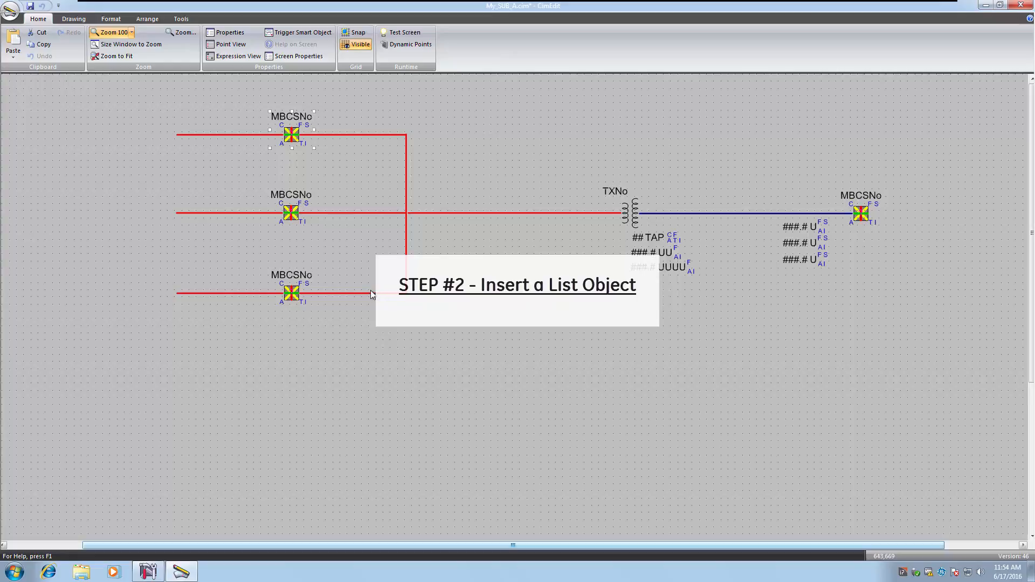
Insert an iPower List Control on the screen and place it in the empty area below the one-line diagram
click(831, 373)
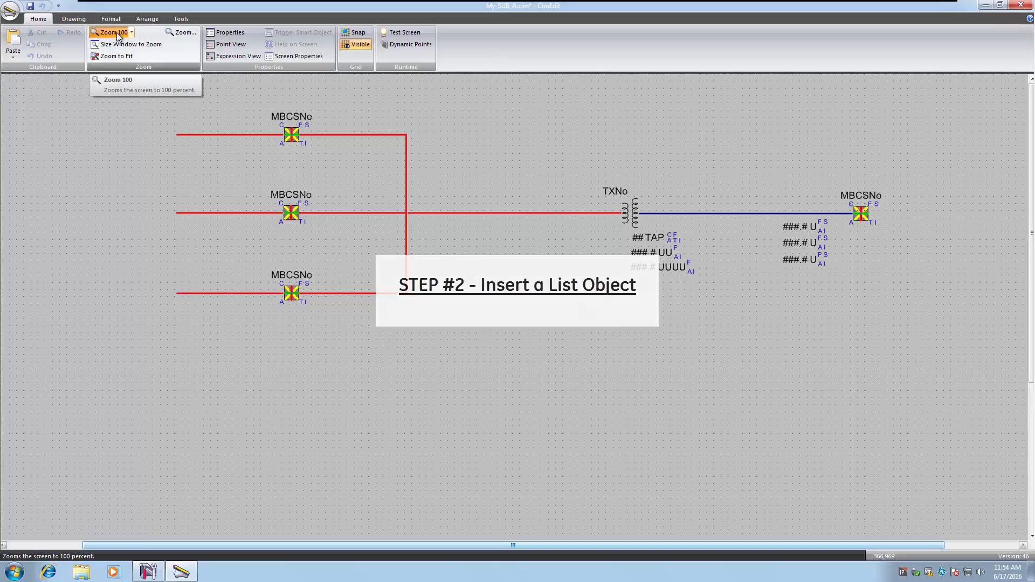
click(126, 56)
click(126, 56)
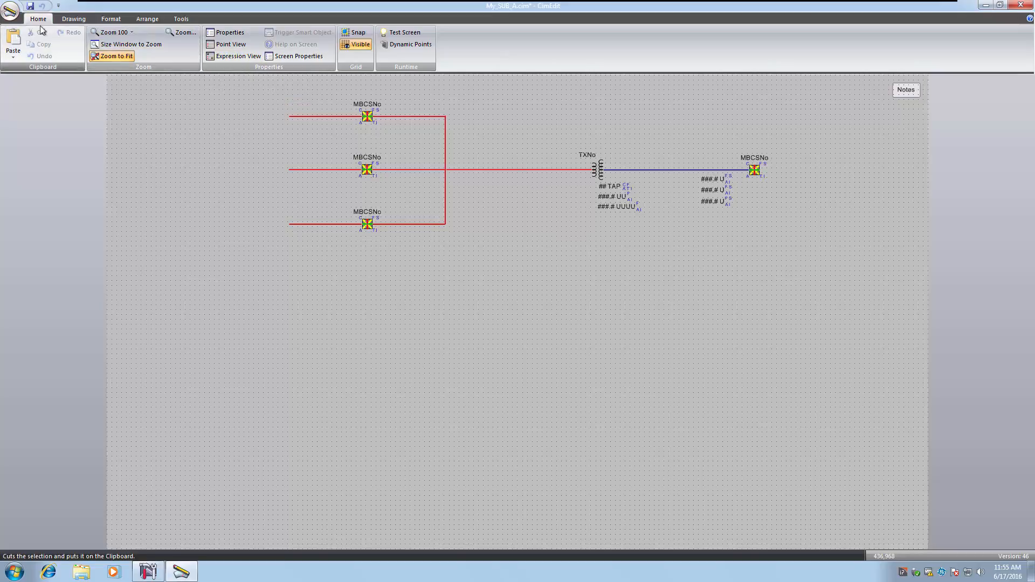
click(74, 19)
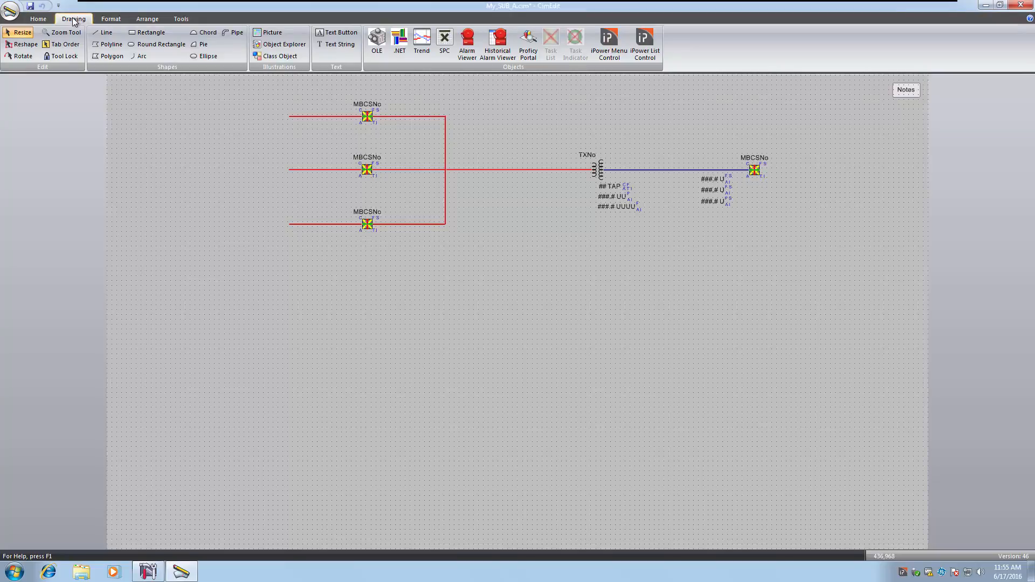
click(654, 51)
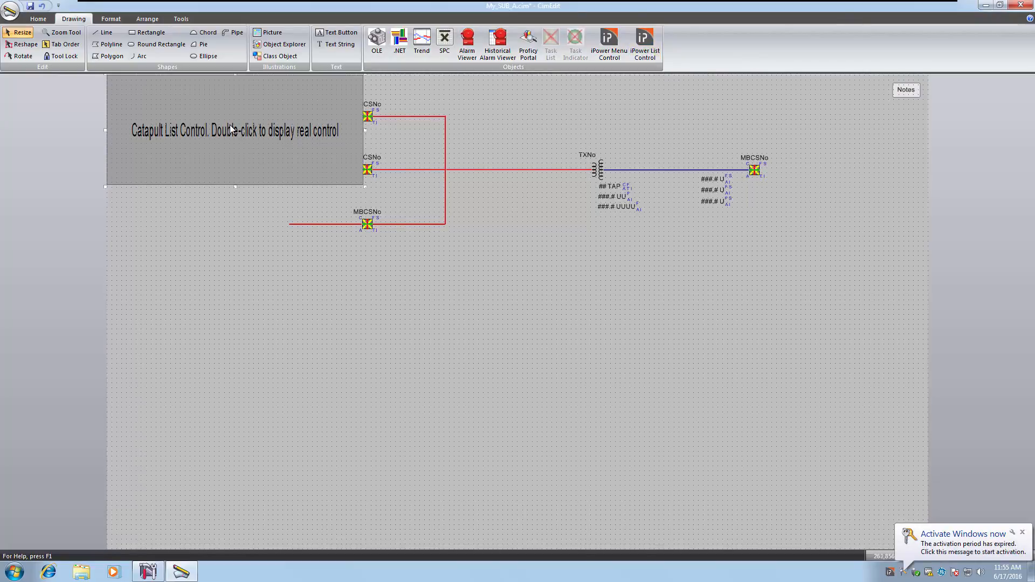
drag(231, 129, 512, 327)
drag(507, 342, 504, 334)
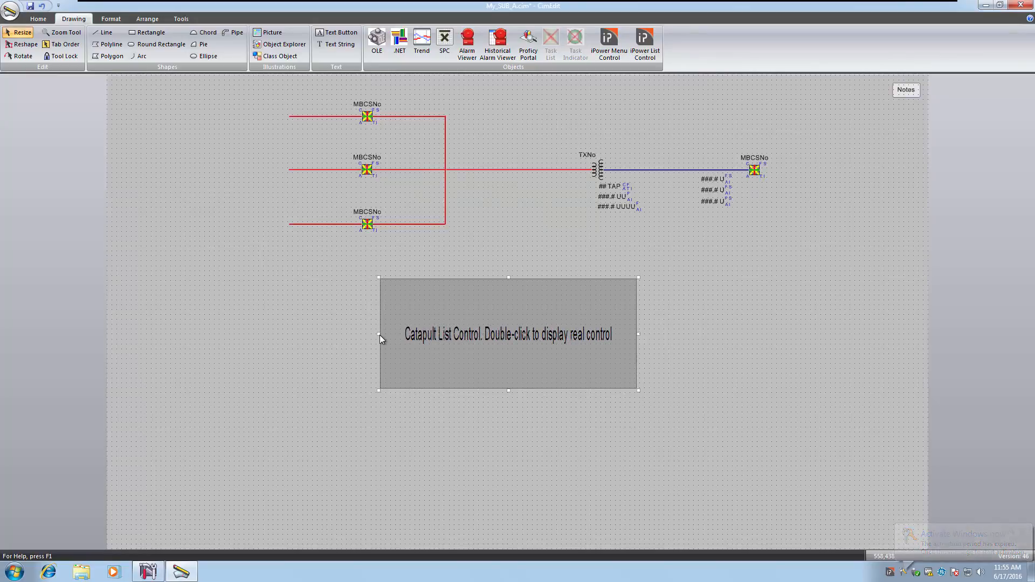
Enlarge the list control to span the full screen width and reach down to the screen's lower edge
drag(379, 334, 112, 300)
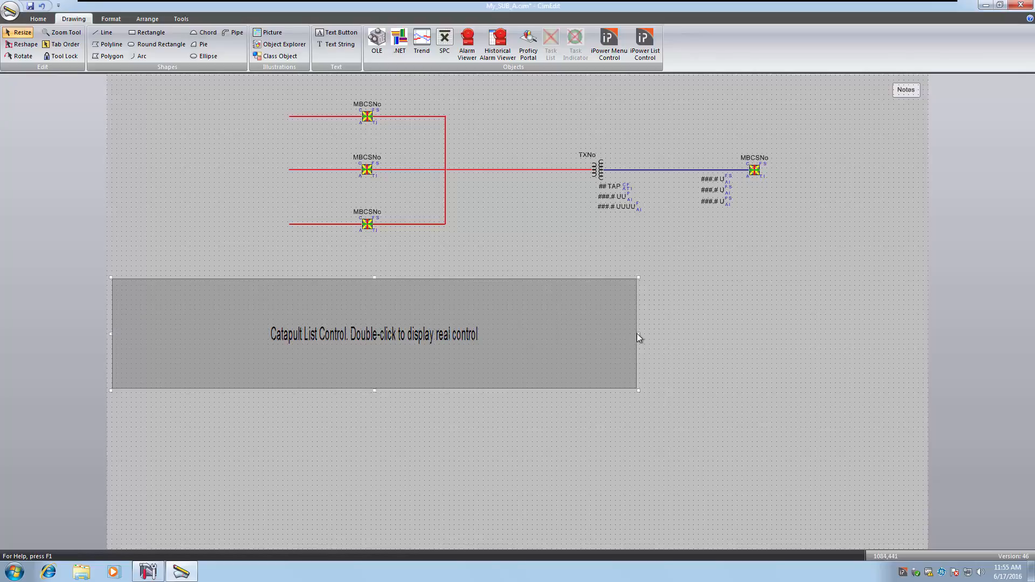
drag(638, 335, 925, 329)
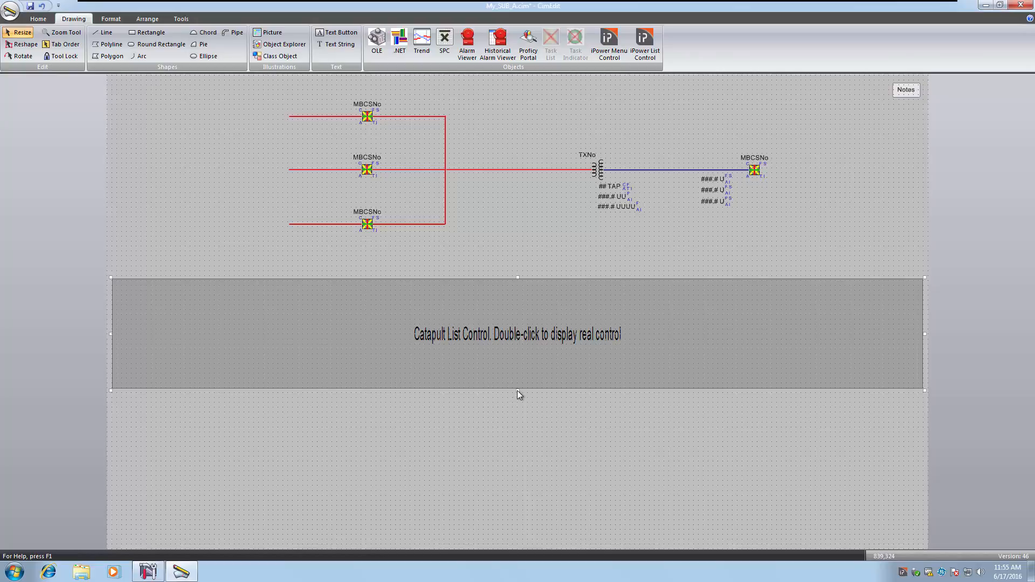
drag(517, 390, 508, 555)
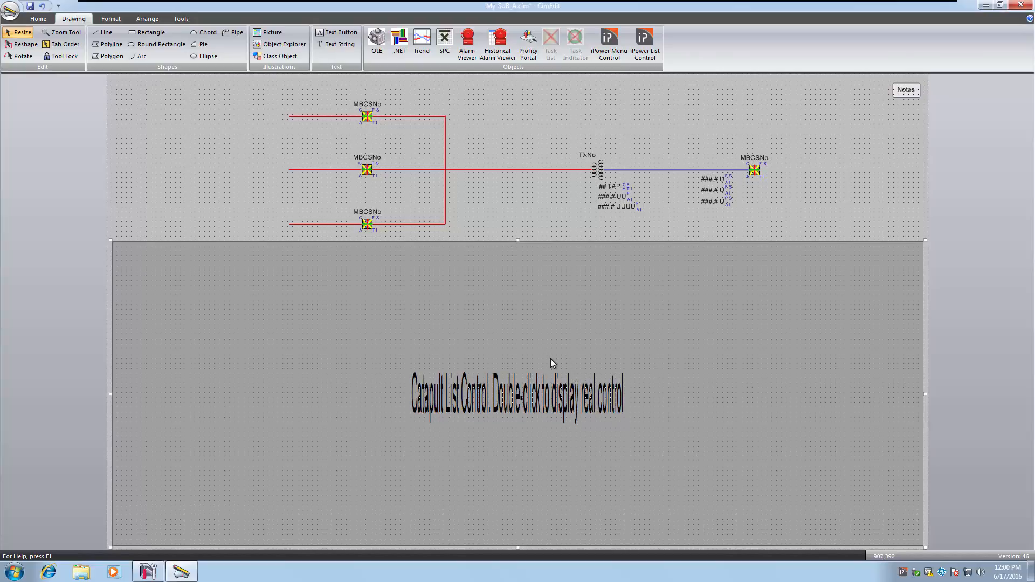
Open the list control object's own properties and set its mode to Data Summary
right_click(484, 352)
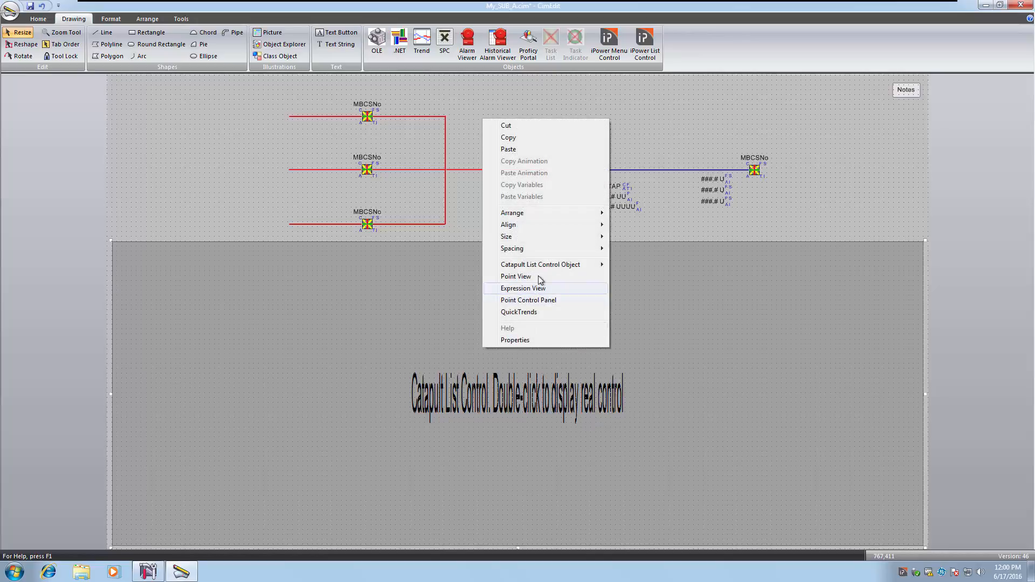
mouse_move(547, 269)
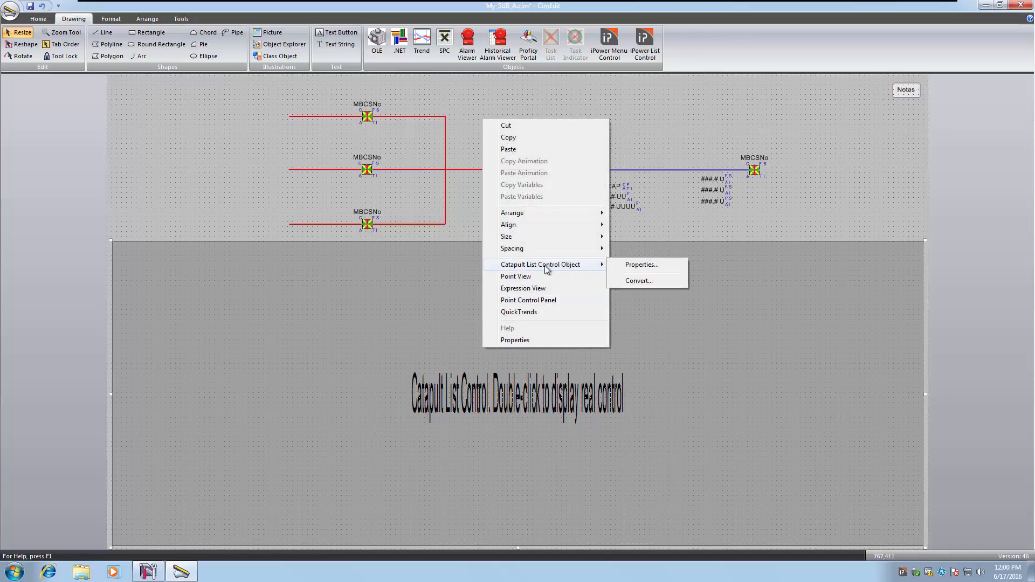
click(656, 267)
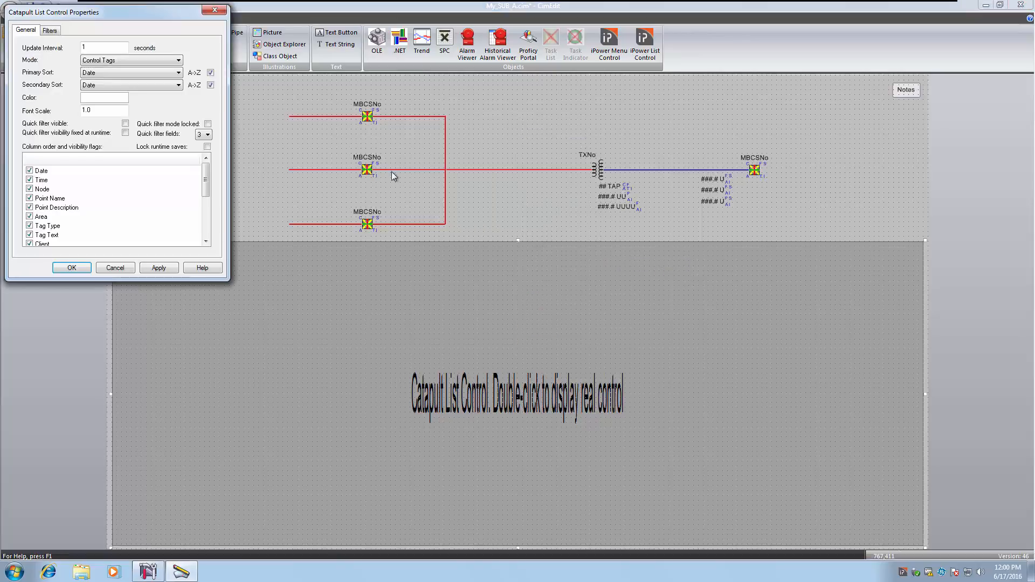
drag(167, 12, 842, 142)
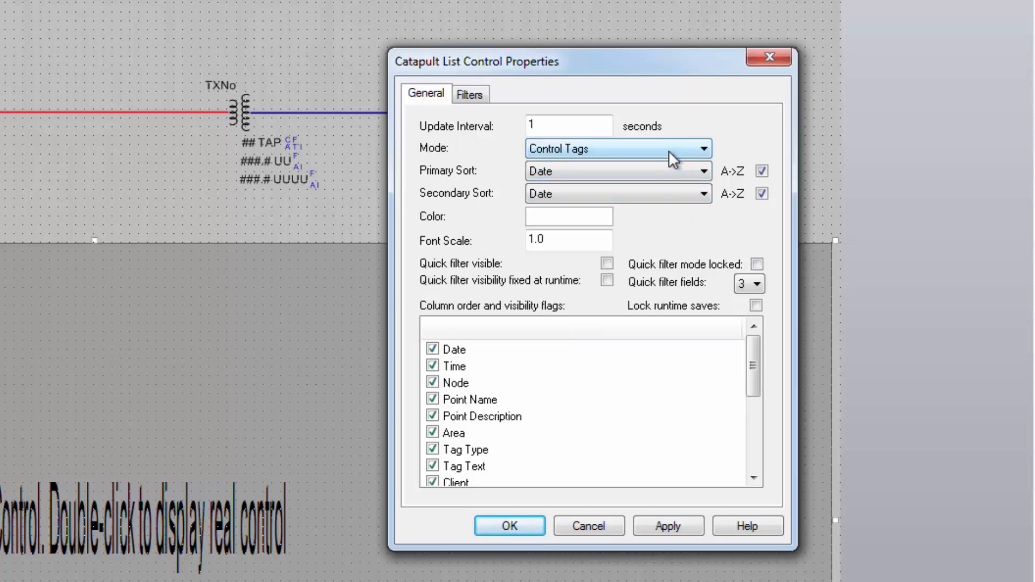
click(703, 152)
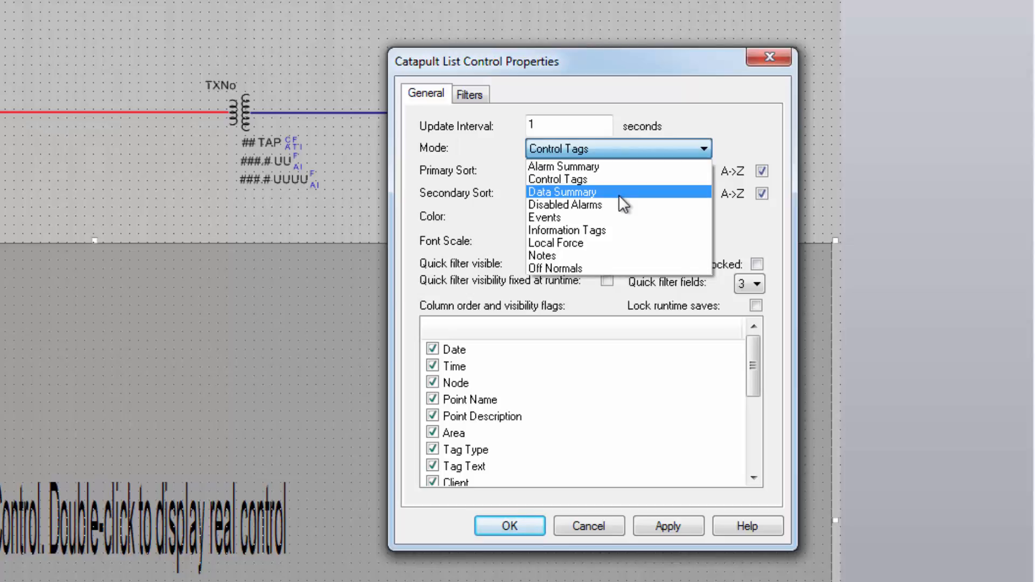
click(619, 195)
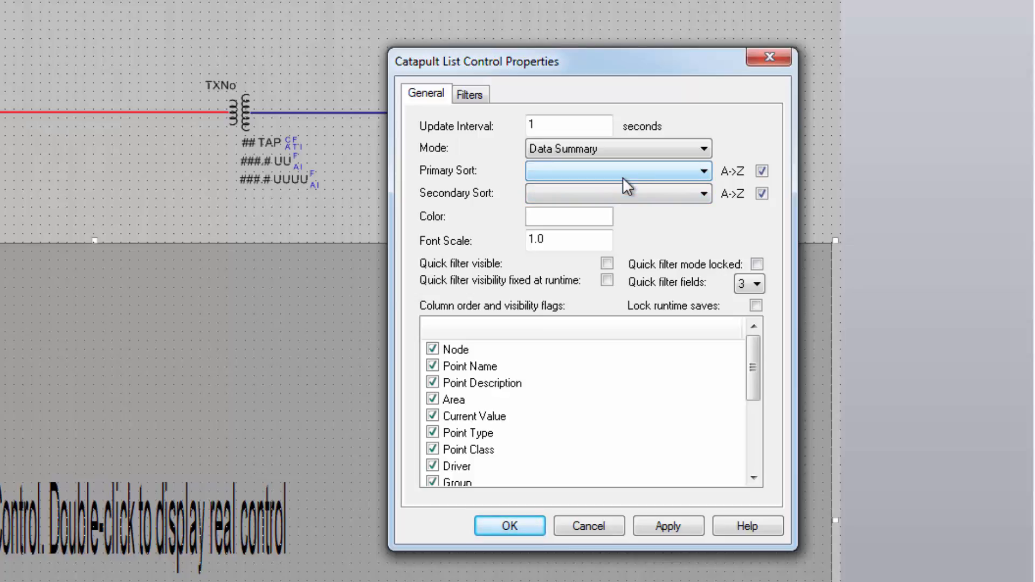
Set both the primary and secondary sort of the list control to Location and make its quick filter visible
click(703, 178)
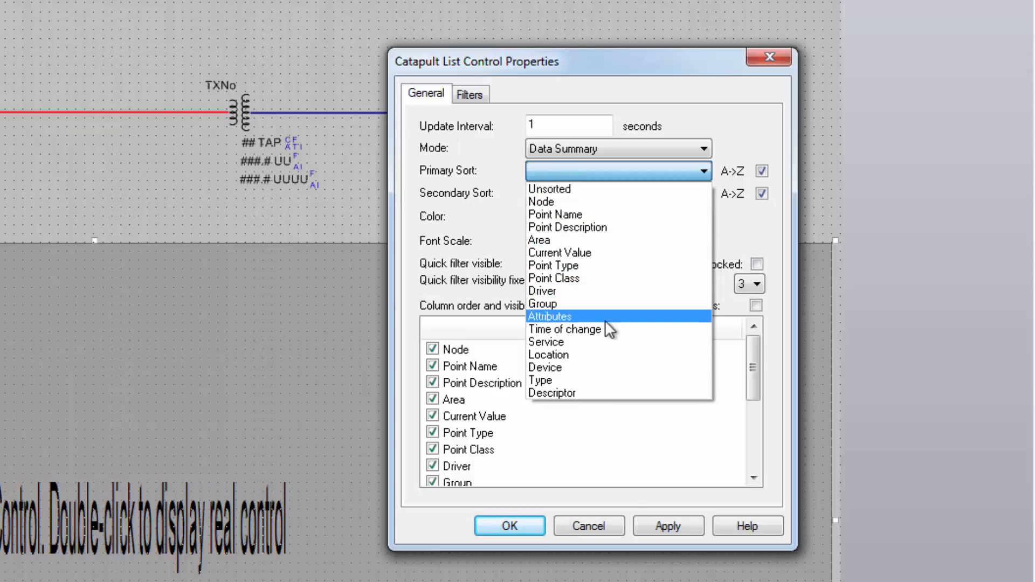
click(587, 352)
click(625, 193)
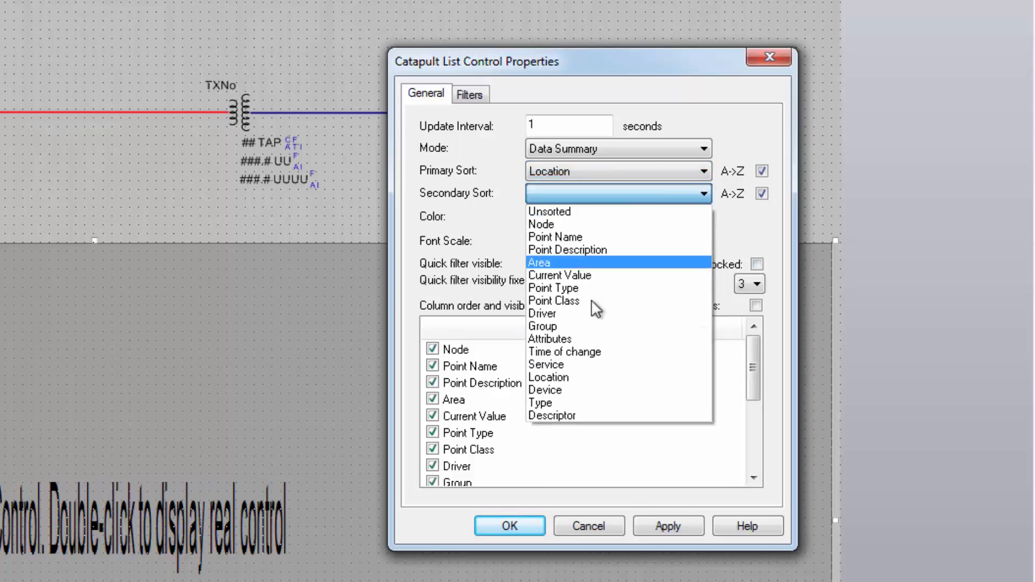
click(563, 377)
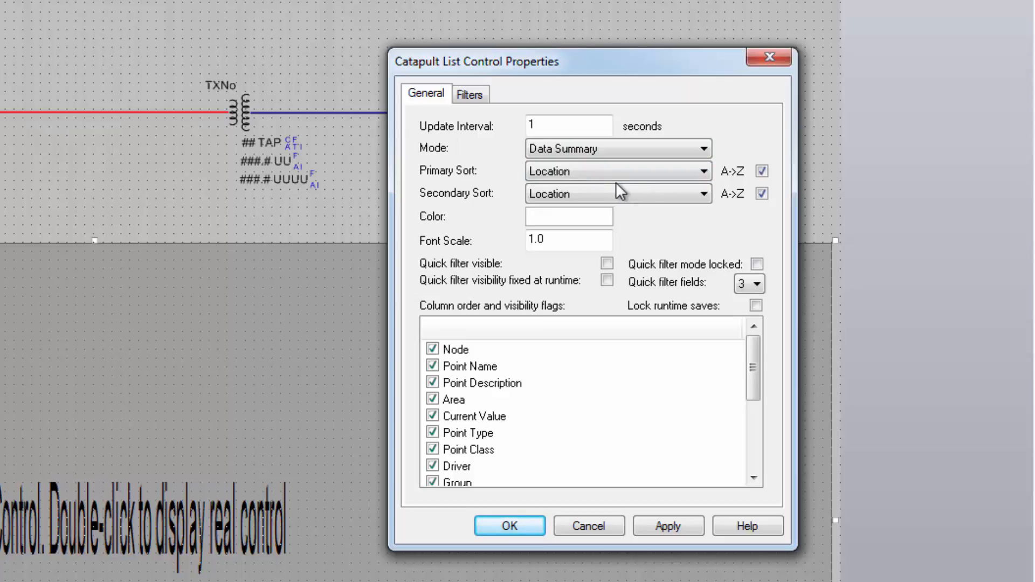
click(696, 175)
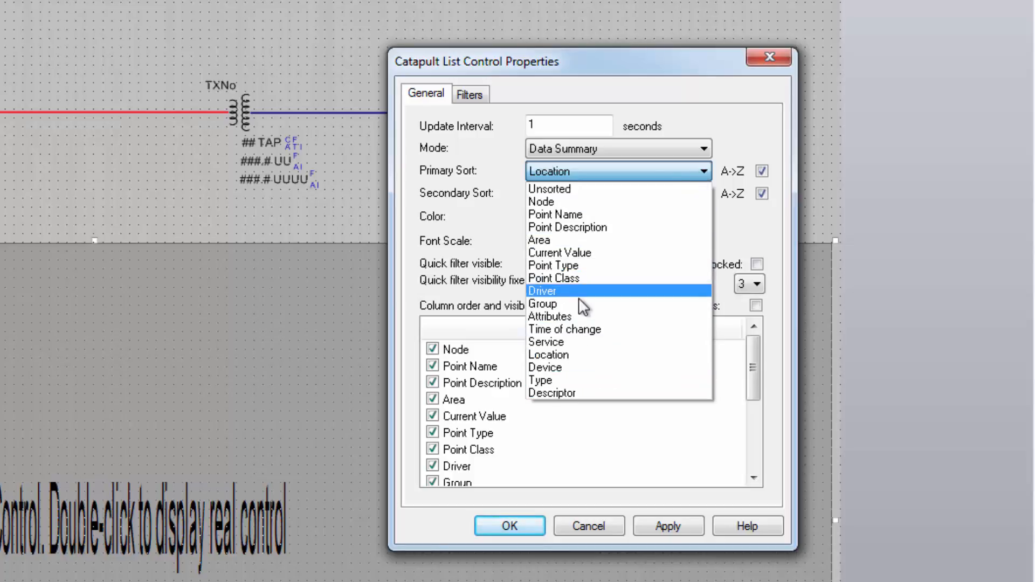
click(705, 171)
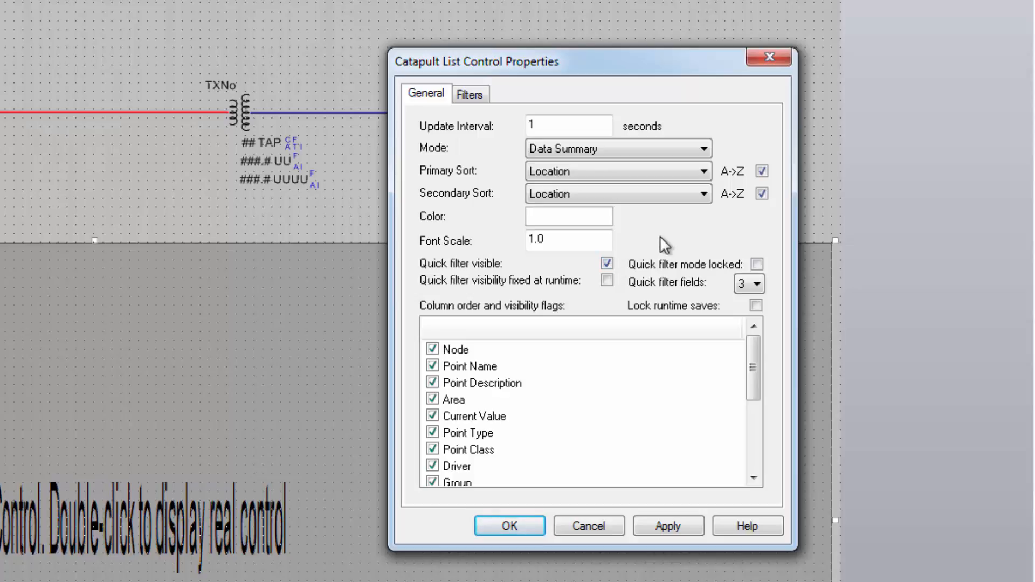
Filter the list control by the point name *POW* and accept the list properties
click(475, 95)
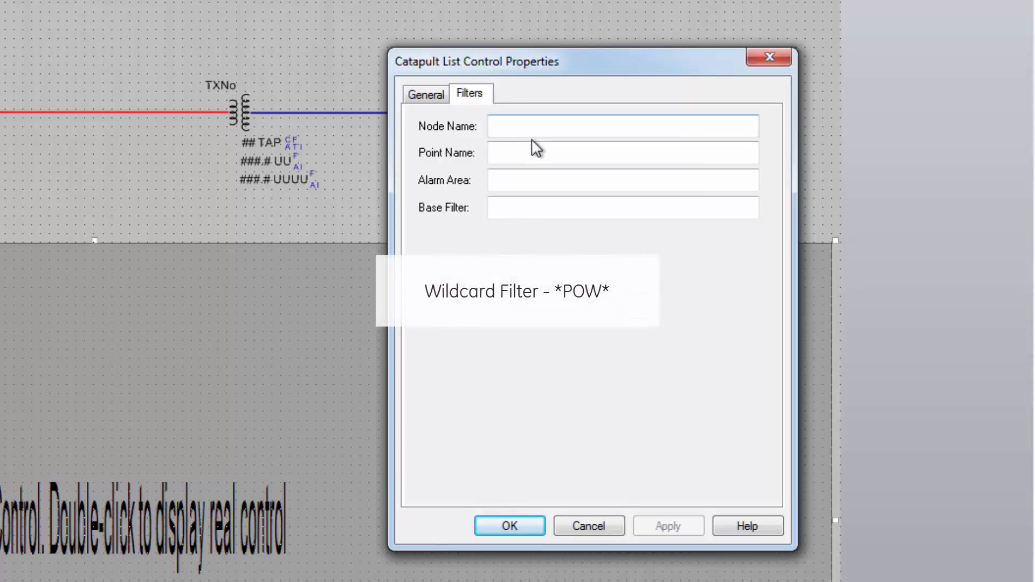
click(530, 156)
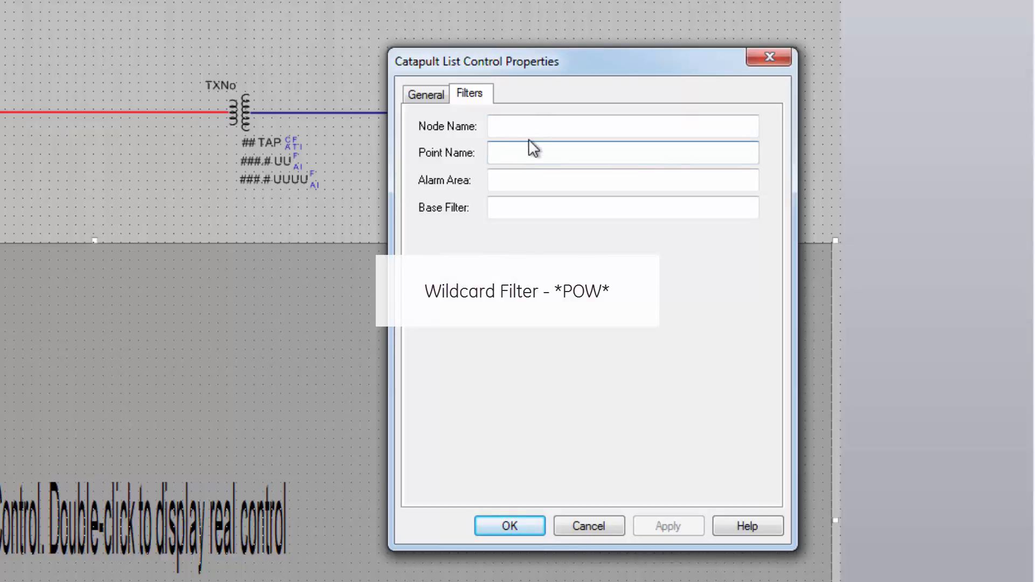
text(*)
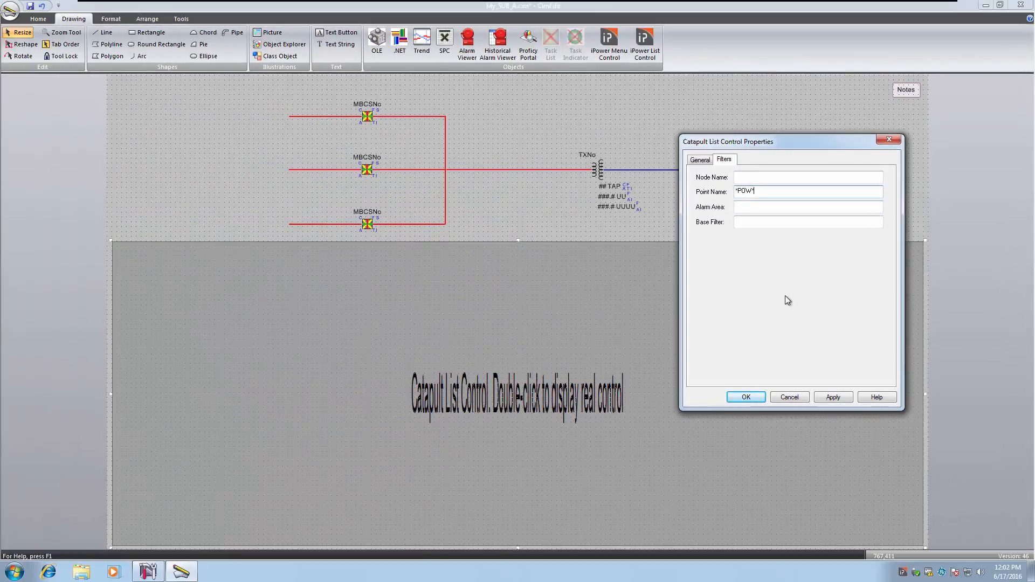
click(755, 400)
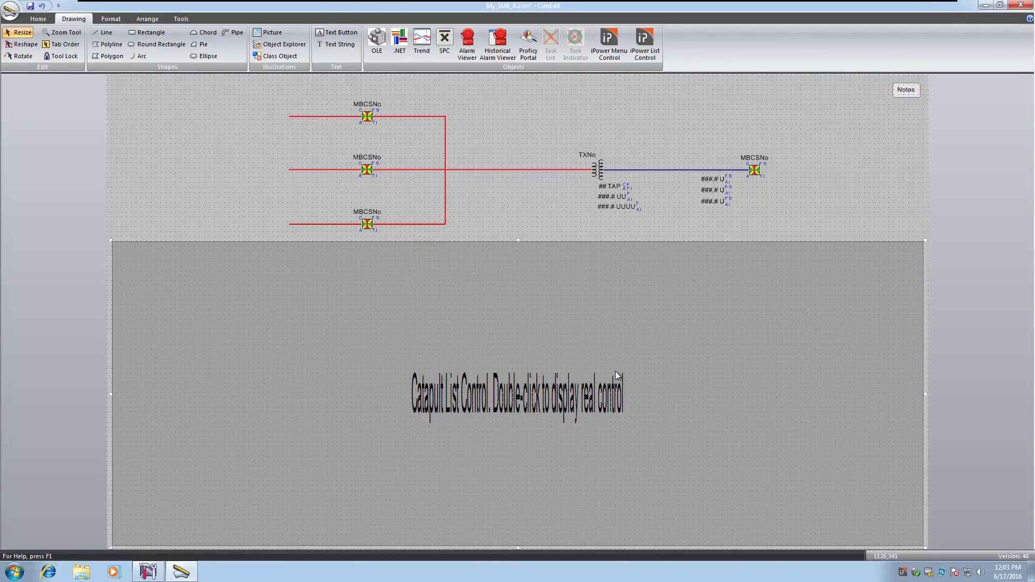
Set the list control's Font property to Courier New without strikeout or underline and apply it
right_click(559, 358)
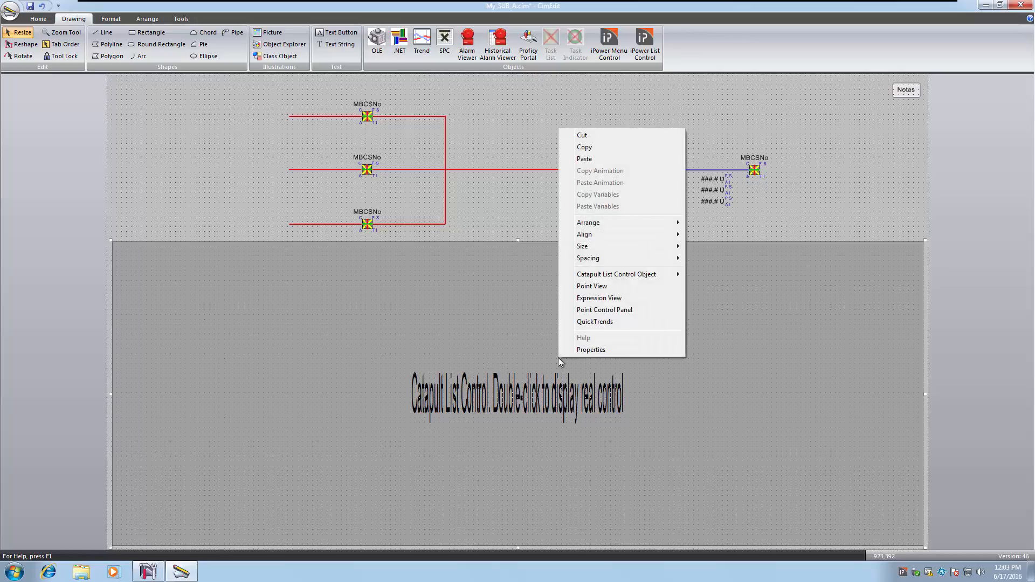
mouse_move(619, 279)
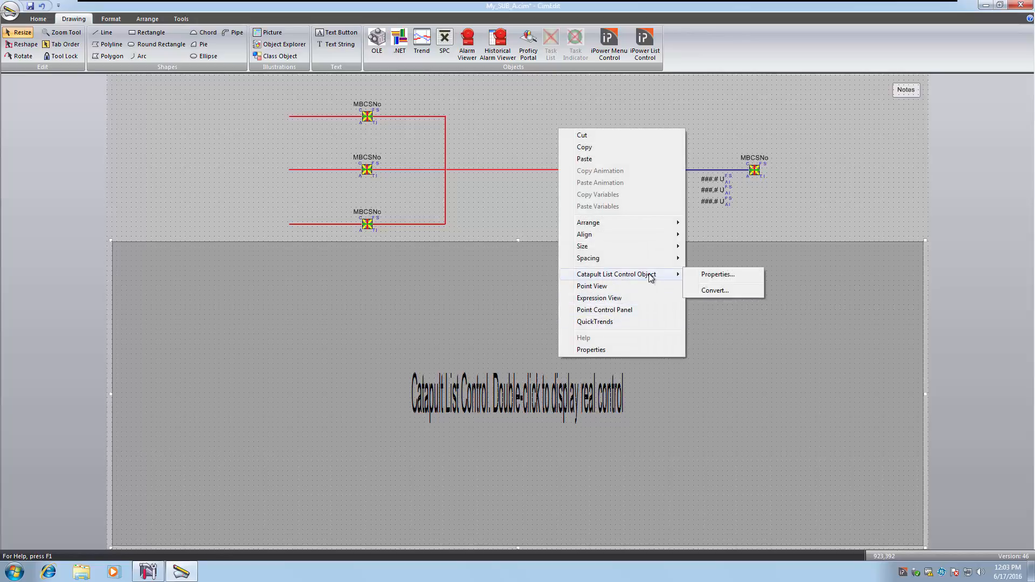
click(591, 350)
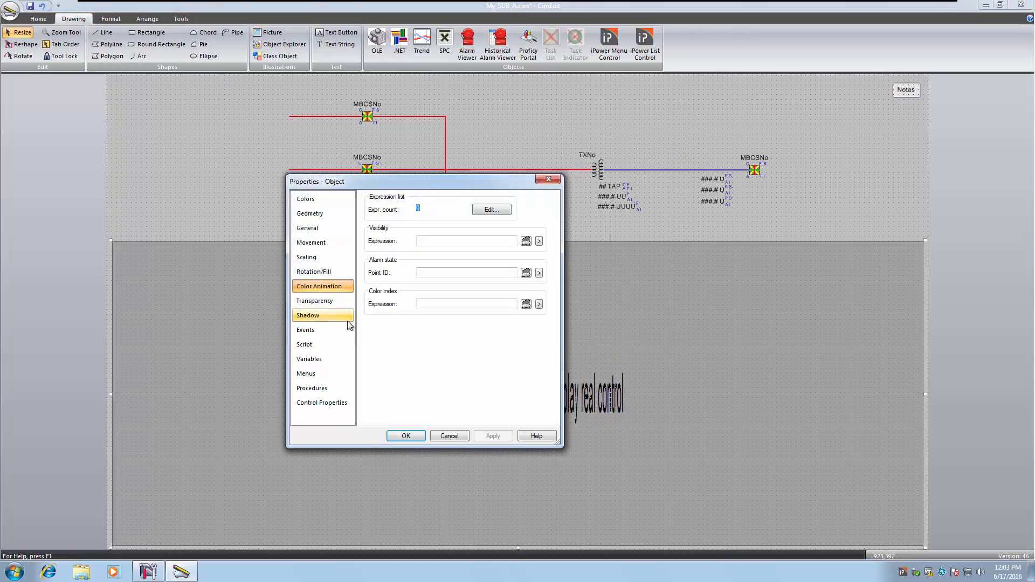
click(329, 405)
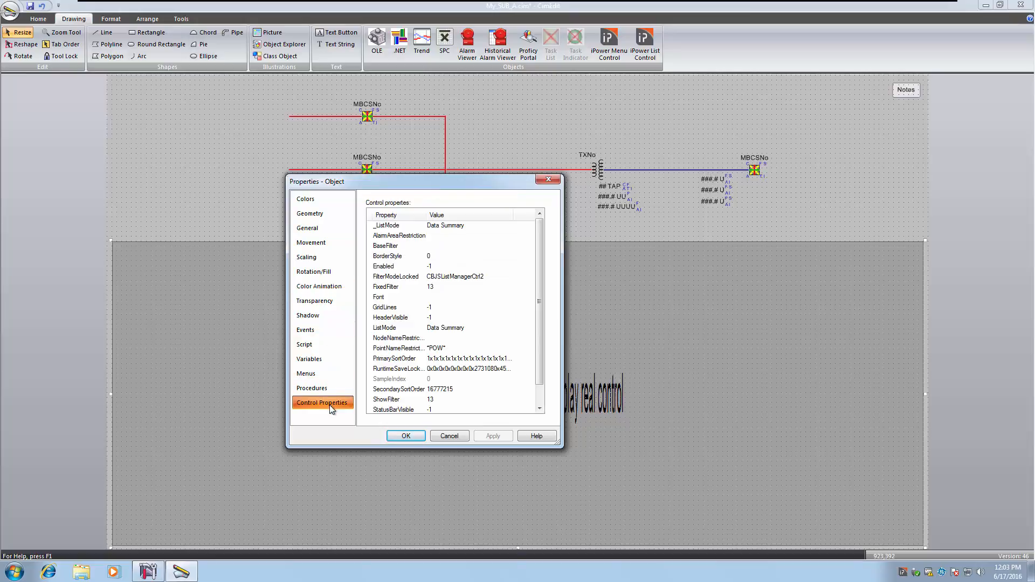
click(440, 298)
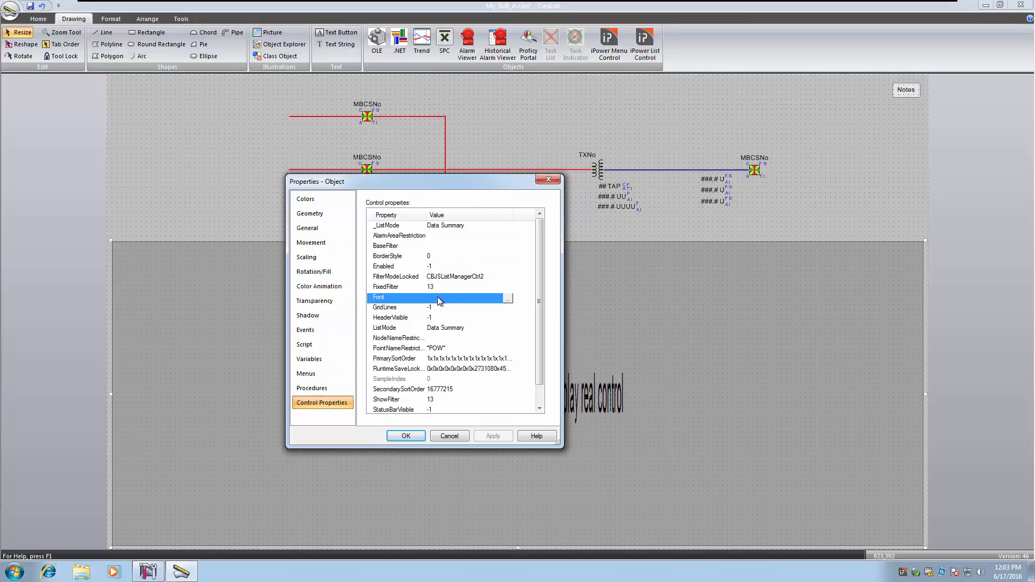
click(508, 299)
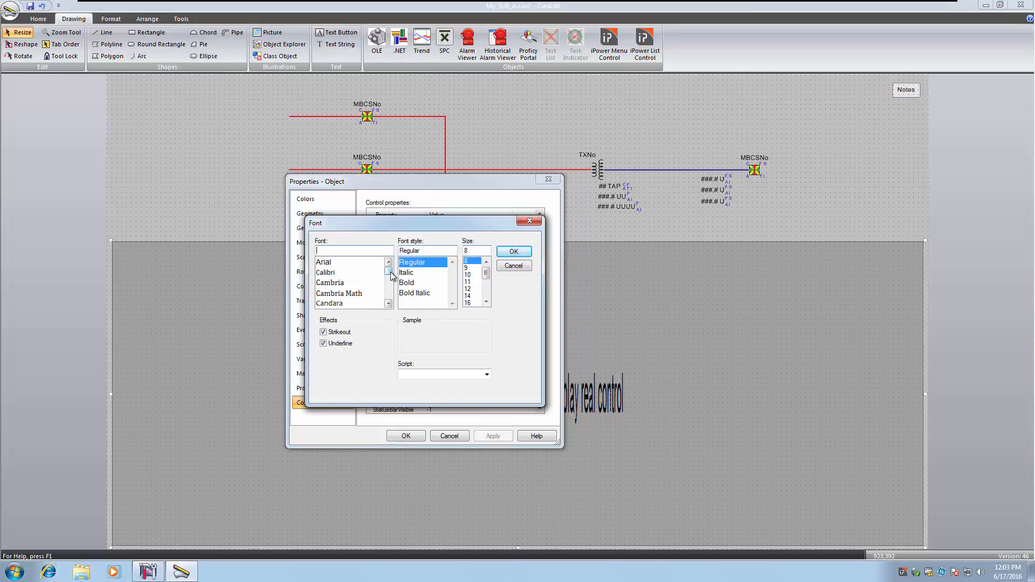
drag(389, 272, 391, 281)
click(359, 283)
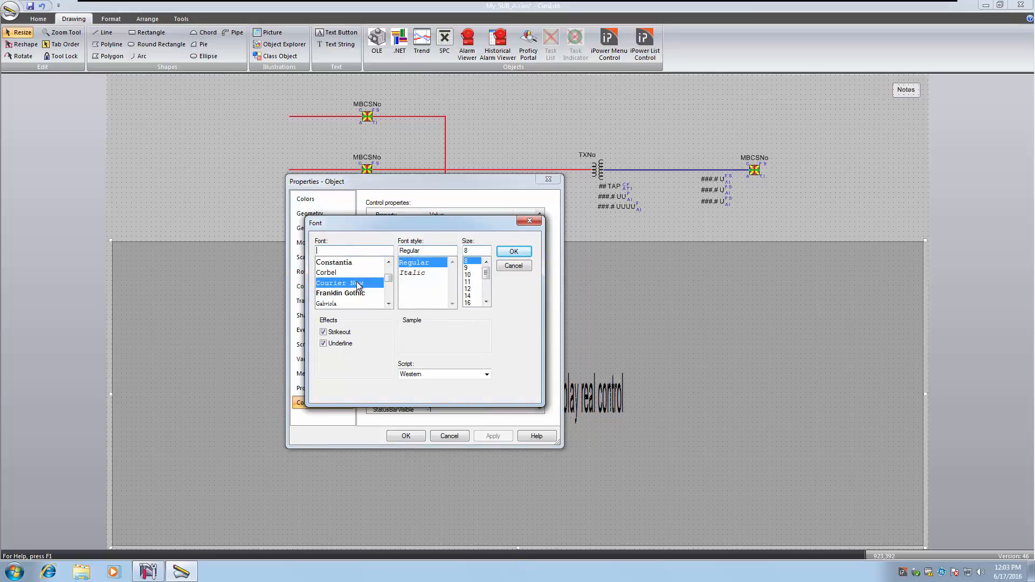
click(323, 332)
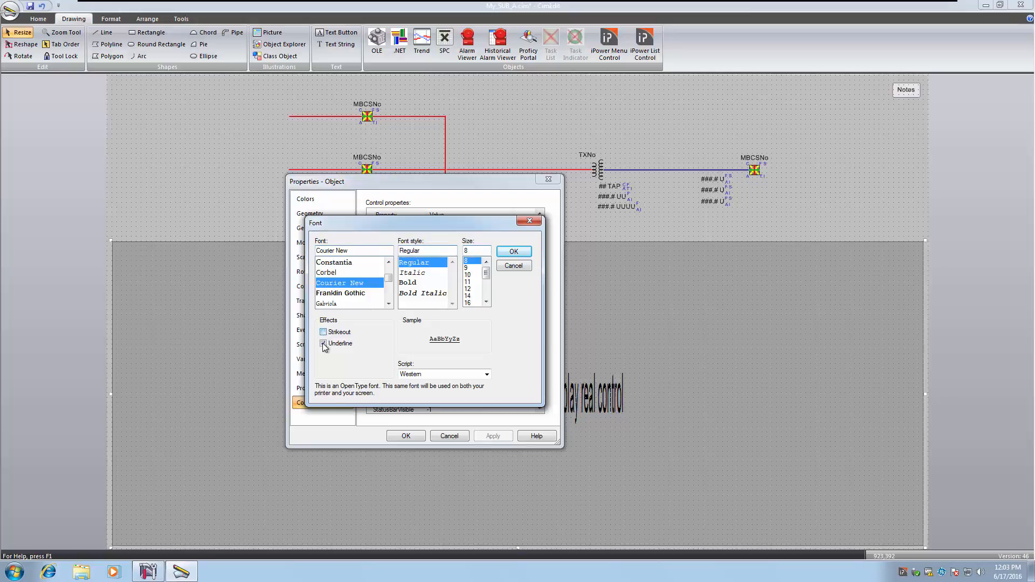
click(323, 343)
click(513, 252)
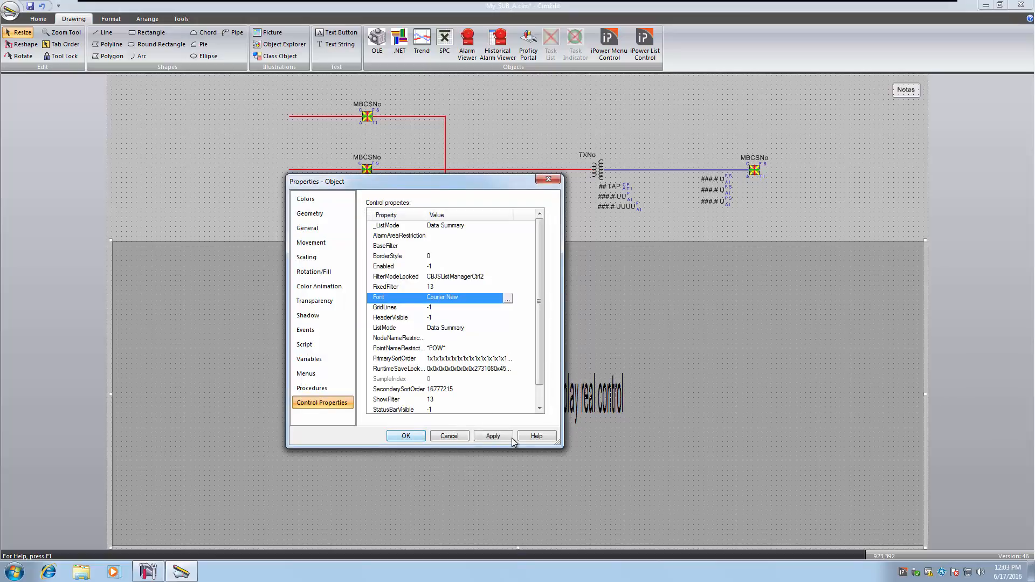
click(493, 437)
click(406, 436)
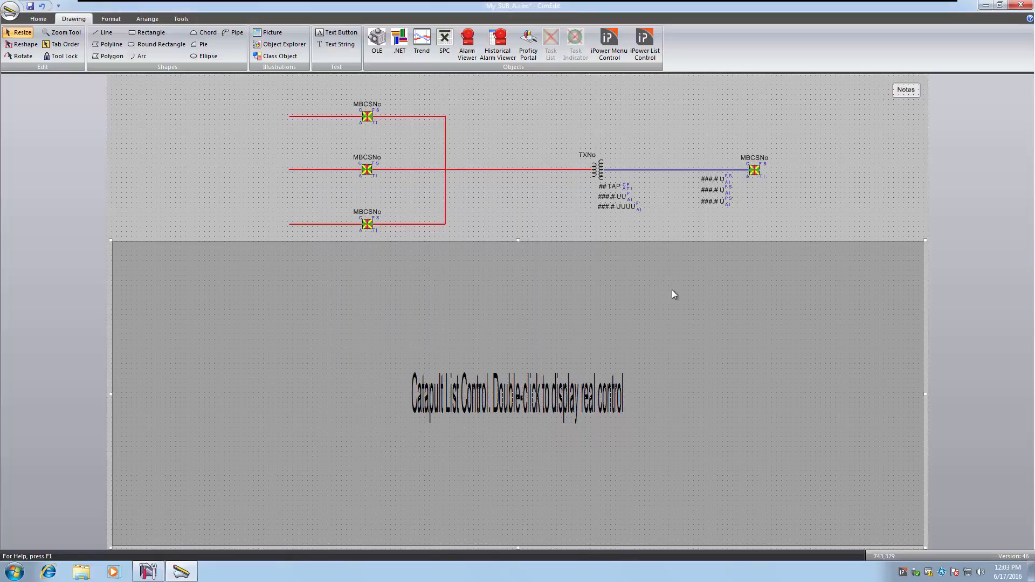
Test the screen in runtime, switching the list mode to Events and back to Data Summary
click(38, 19)
click(401, 33)
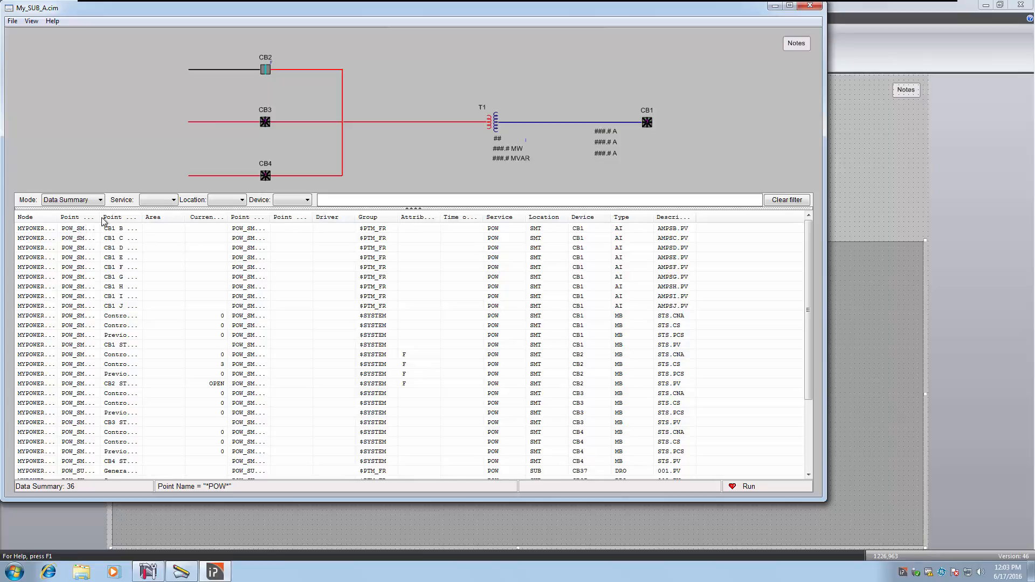
click(100, 200)
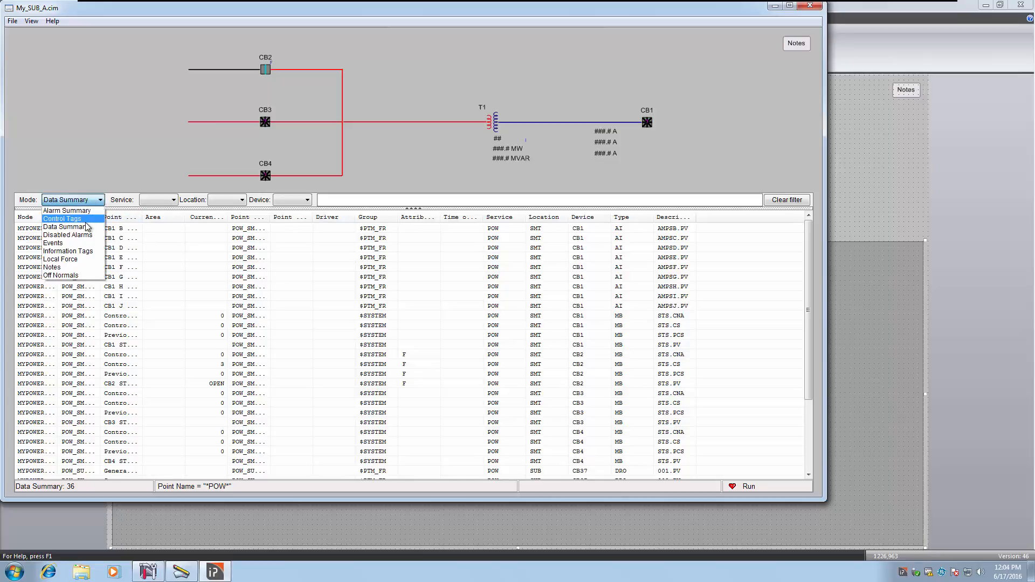
click(77, 248)
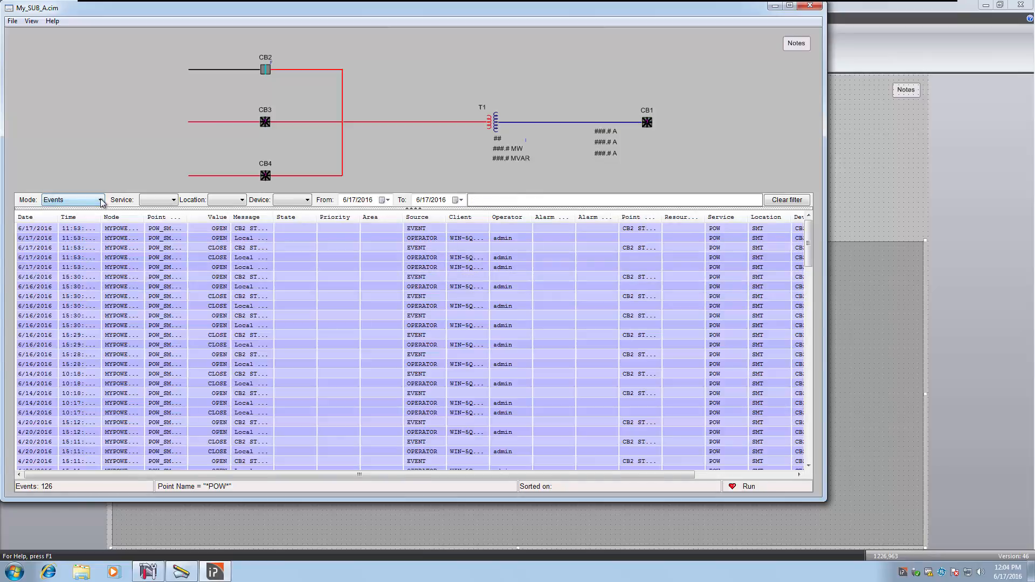
click(101, 201)
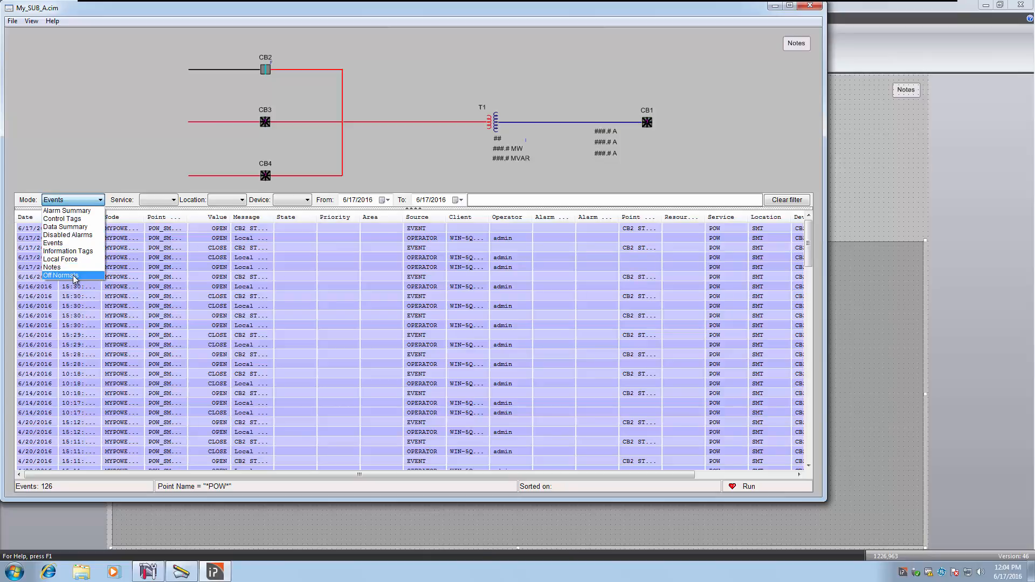
click(75, 227)
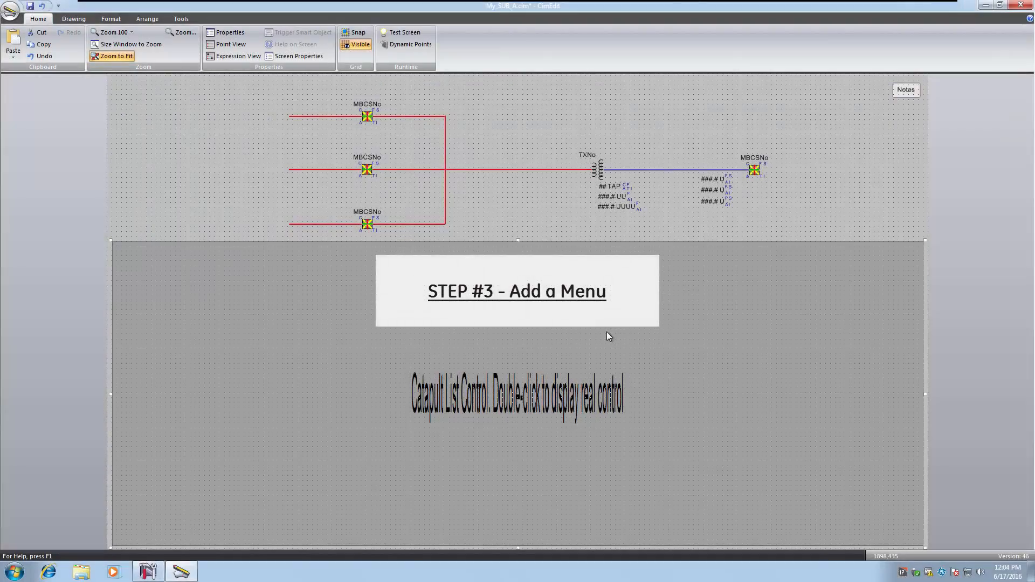
Save the My_SUB_A screen
click(30, 6)
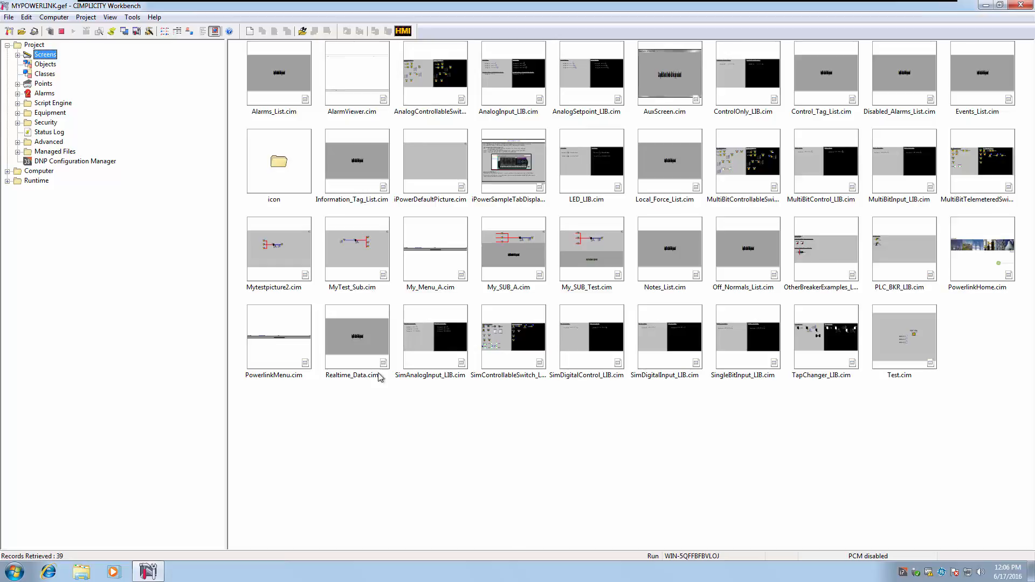
Run the PowerlinkMenu.cim screen from the Workbench and examine its menu bar, including the Alarms entries
click(296, 346)
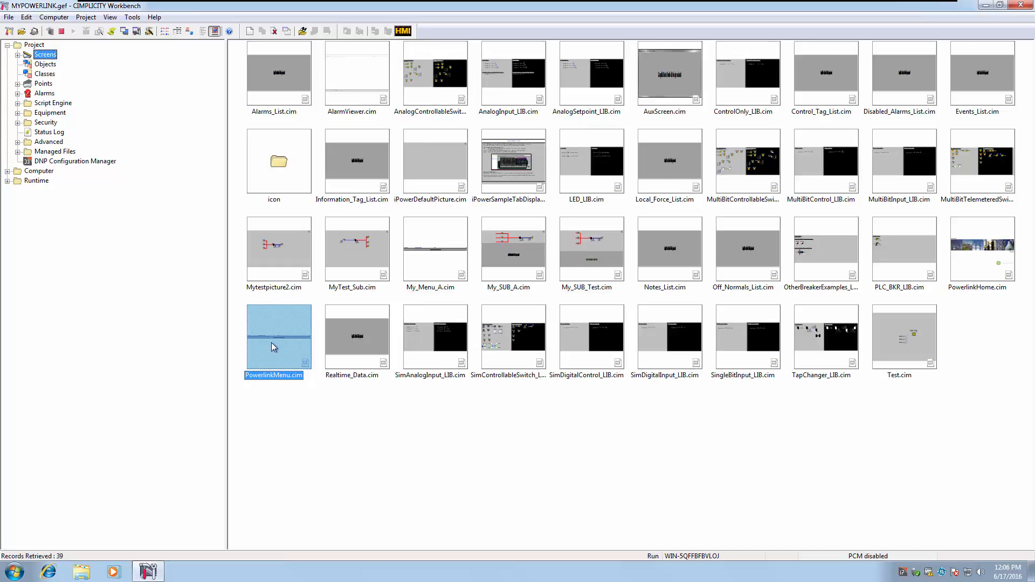
double_click(271, 342)
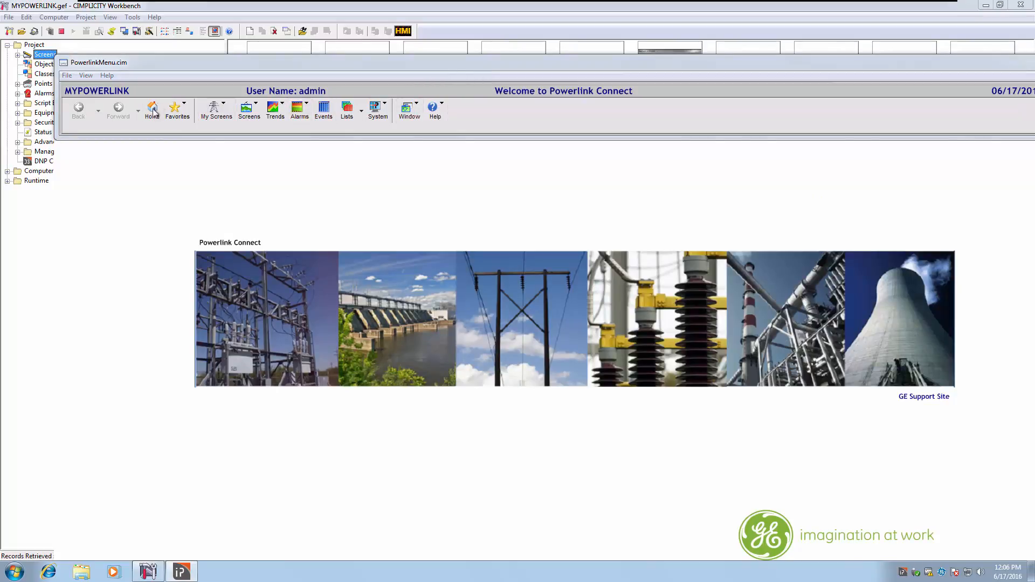
click(214, 116)
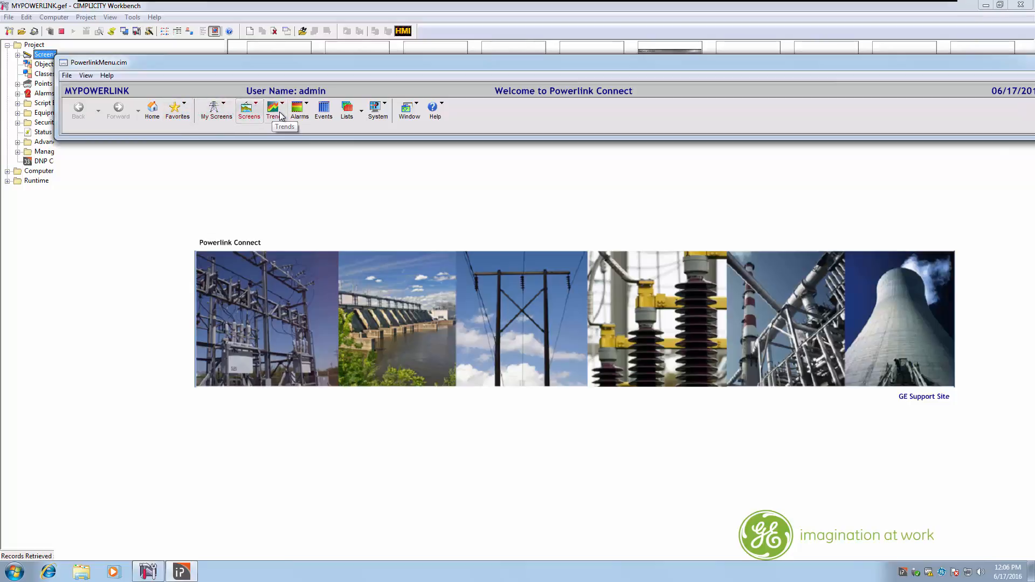
click(300, 110)
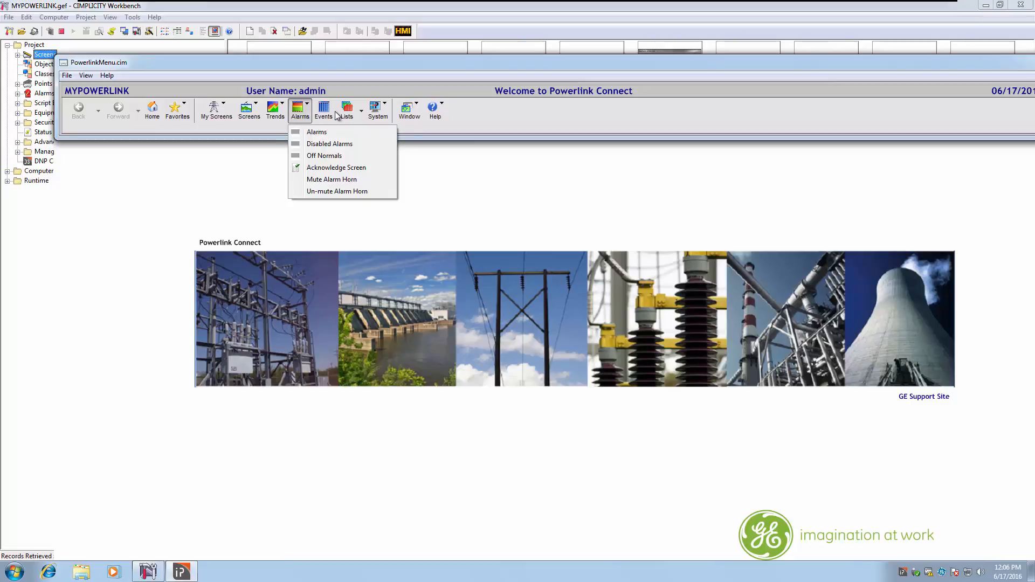
Close the running PowerlinkMenu screen and open PowerlinkMenu.cim from the Workbench for editing in CimEdit
double_click(914, 67)
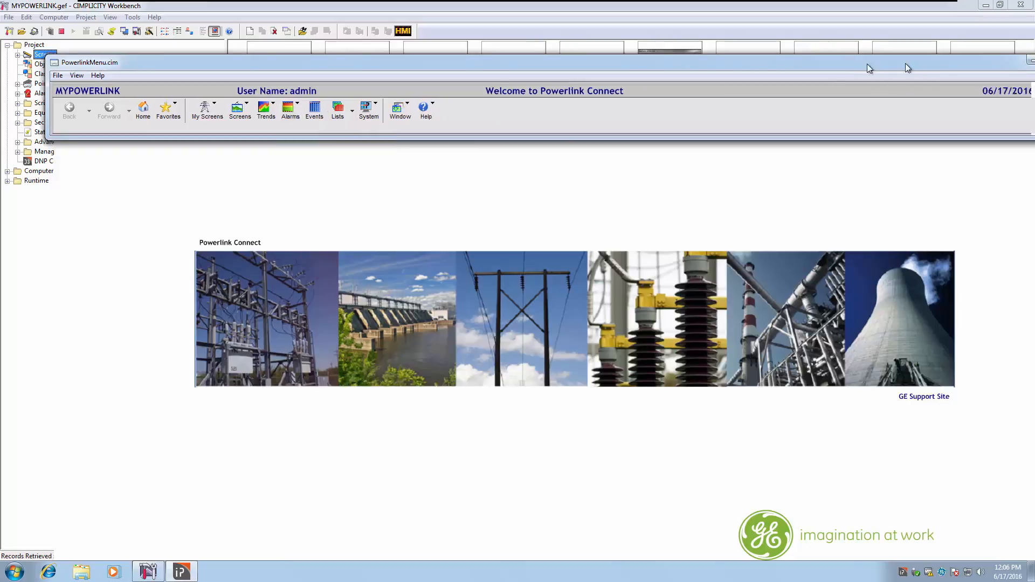
click(1008, 66)
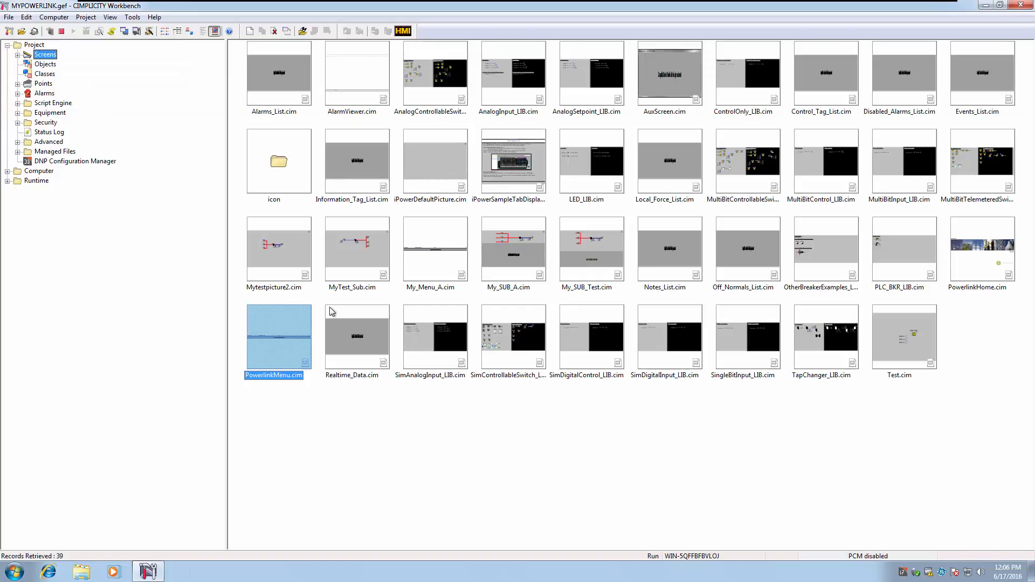
right_click(295, 336)
click(322, 354)
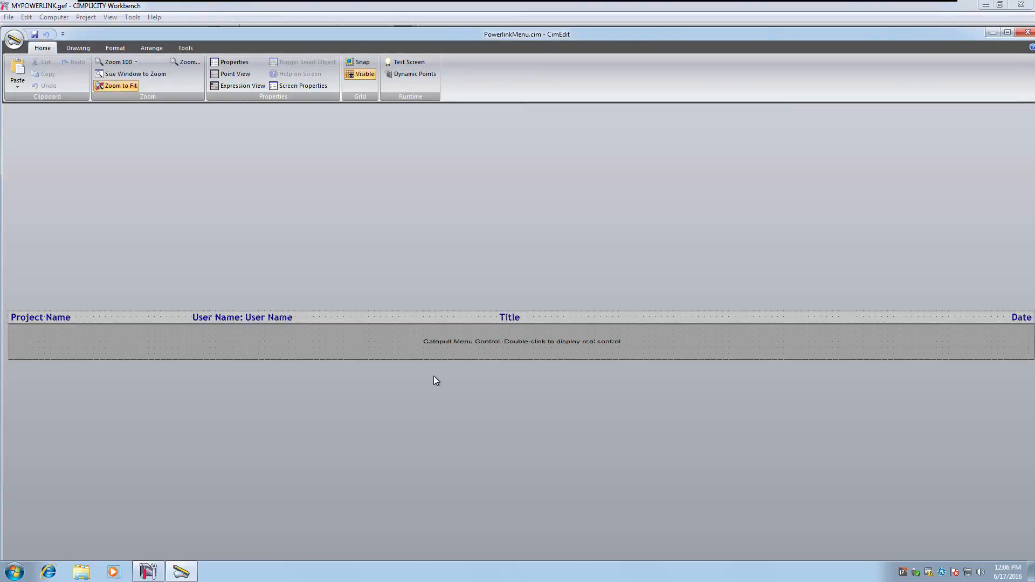
Save a copy of the menu screen in the screens folder as MyPowerLinkMenu.cim
click(14, 39)
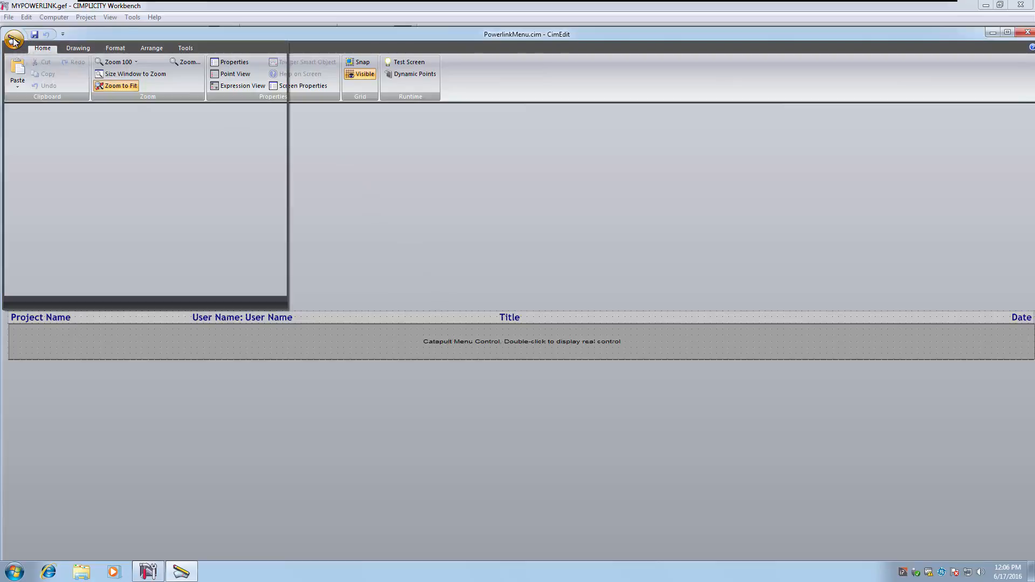
click(45, 162)
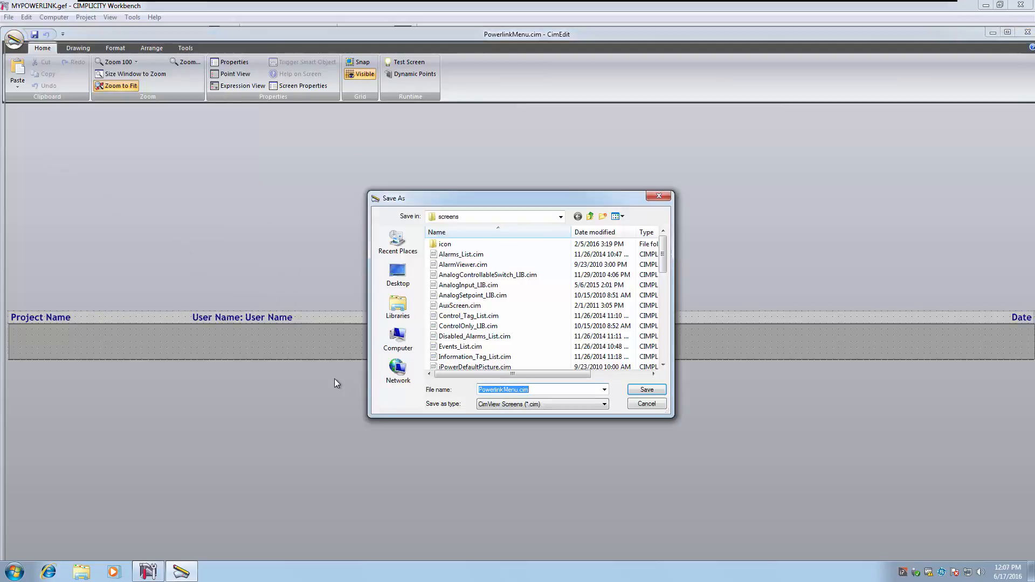
text(M)
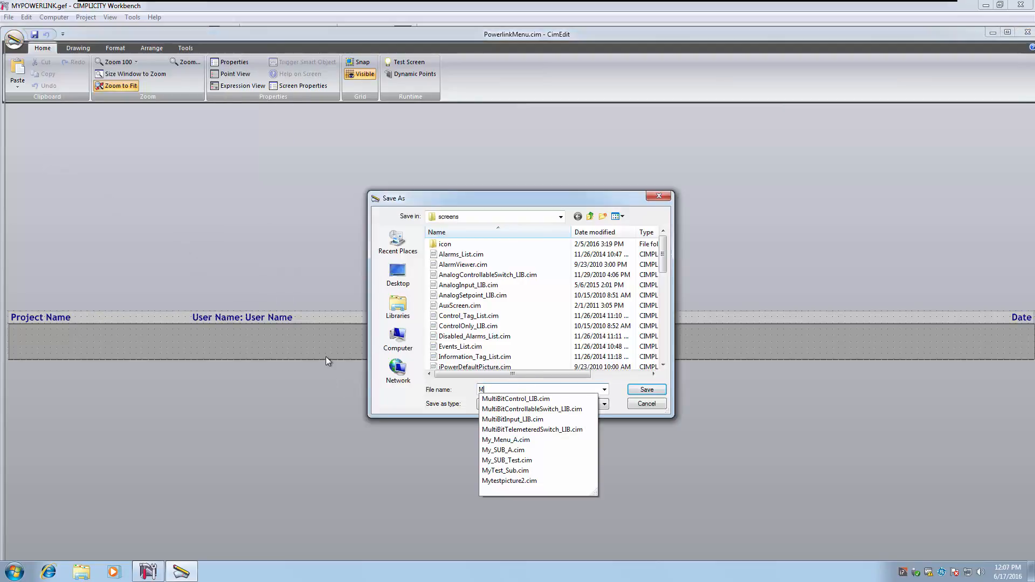
text(y)
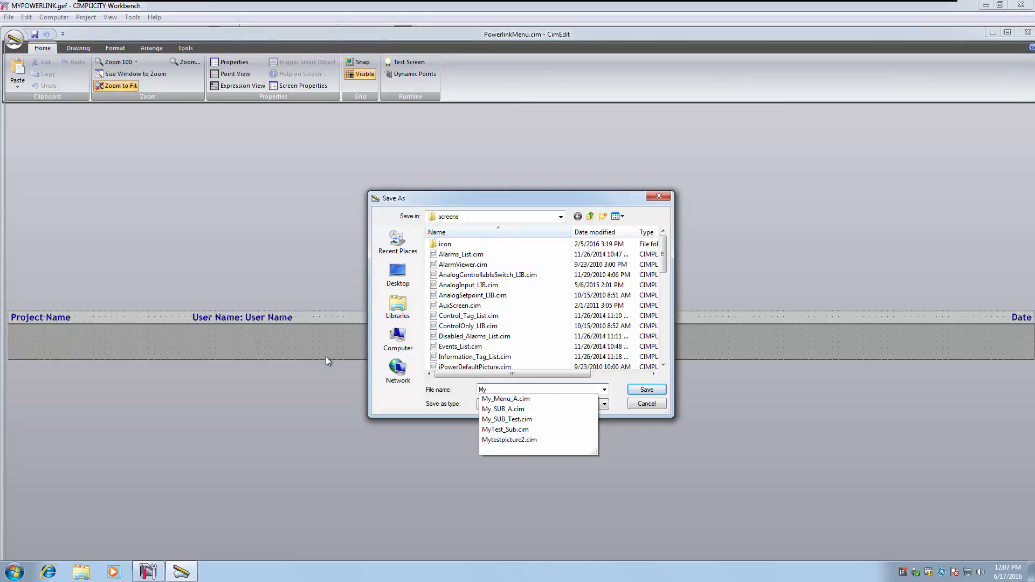
text(PowerLIO)
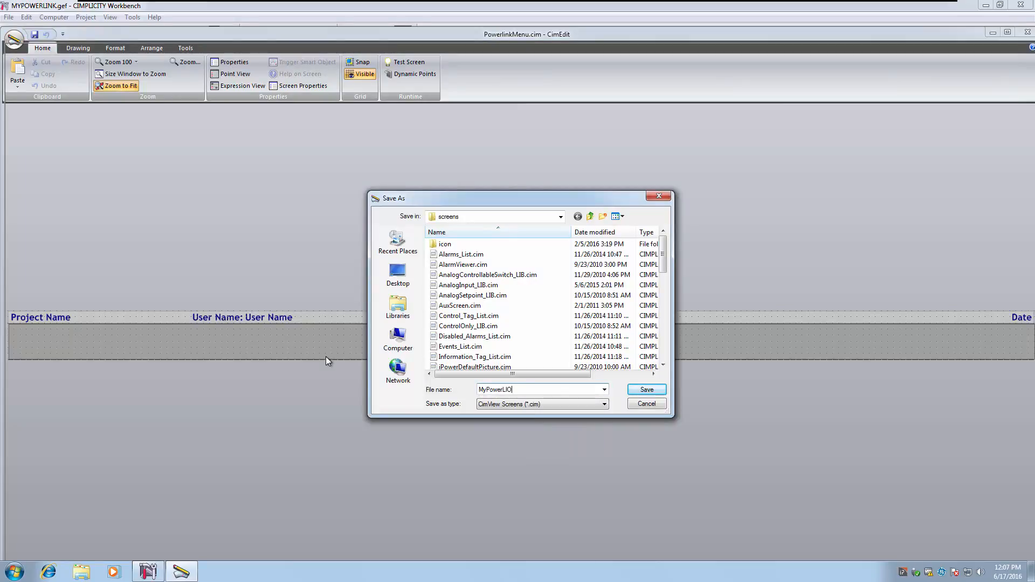
text(k Menuy.cim)
click(646, 389)
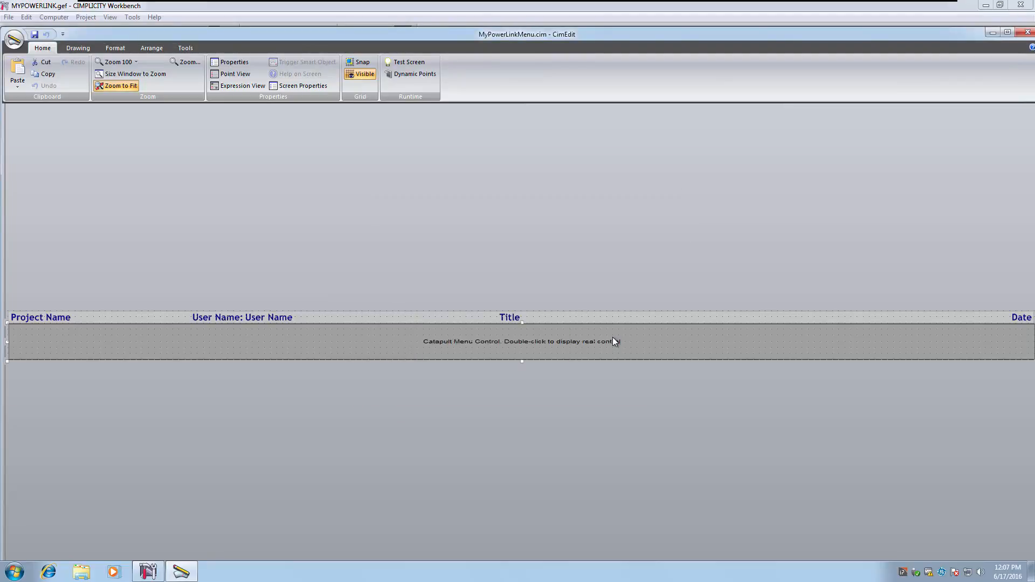
Maximize the editor window and open the Catapult Menu Control object's own properties
drag(489, 34, 493, 28)
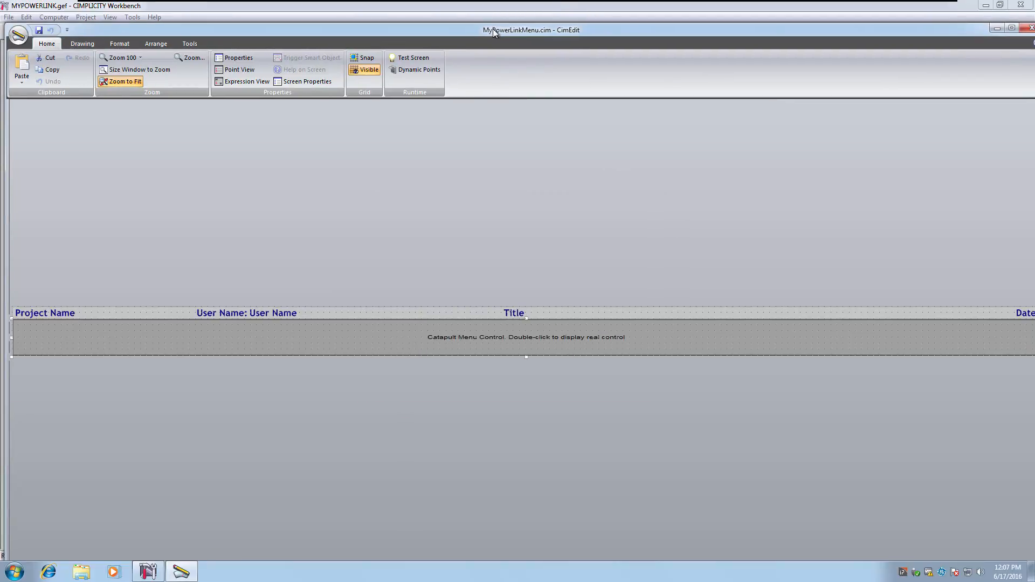
double_click(493, 28)
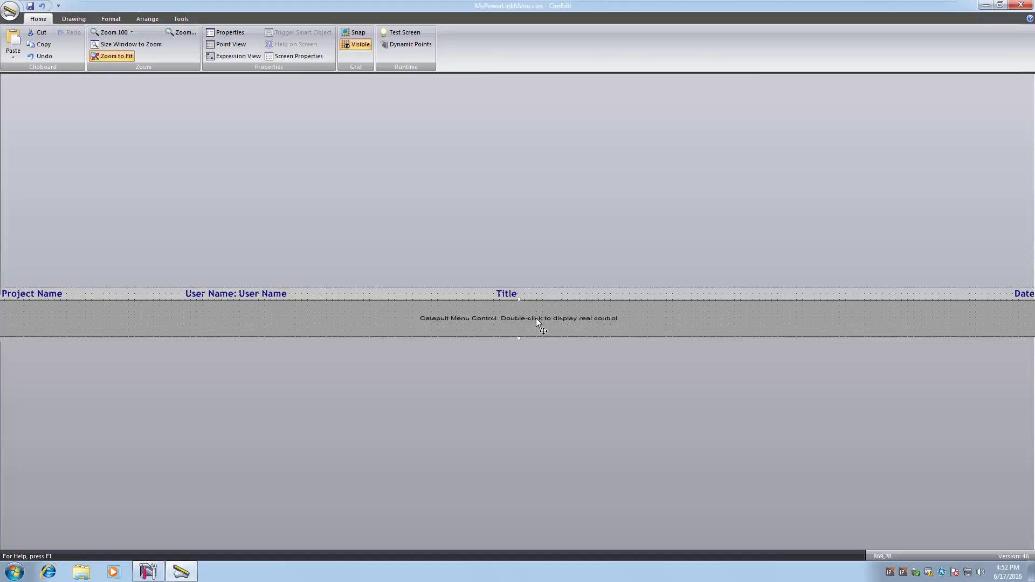
right_click(536, 318)
mouse_move(619, 465)
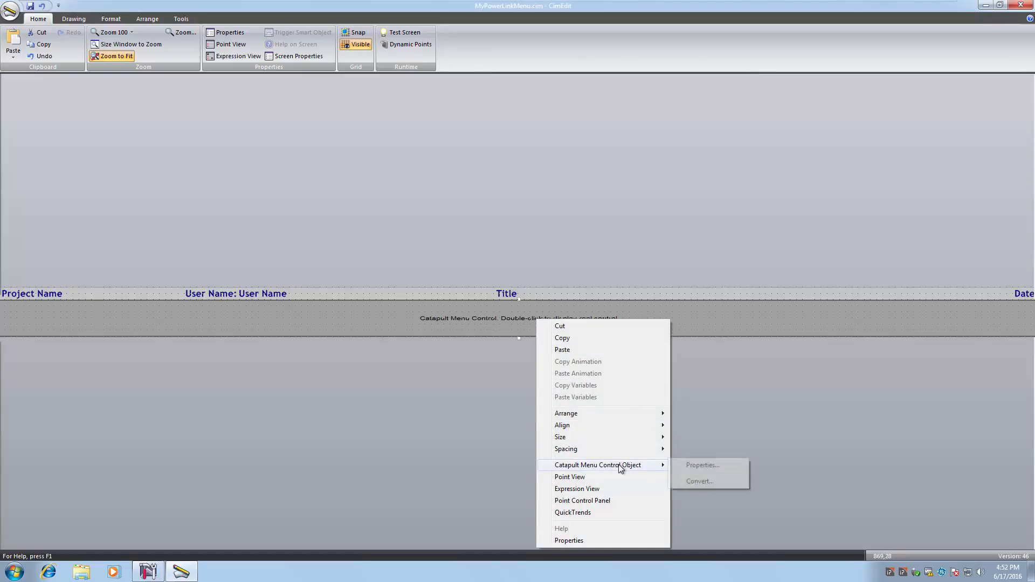
click(713, 466)
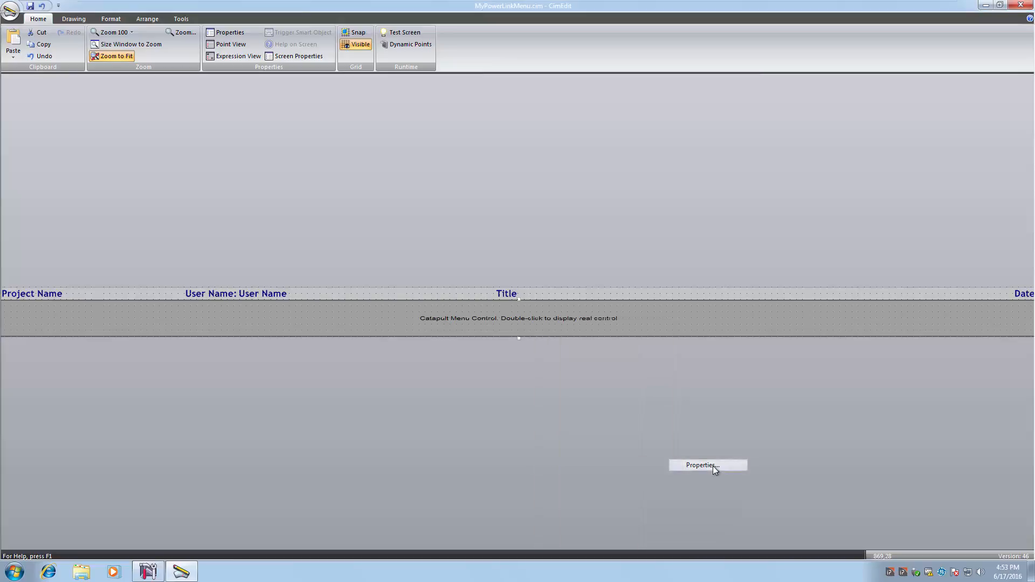
drag(232, 10, 567, 135)
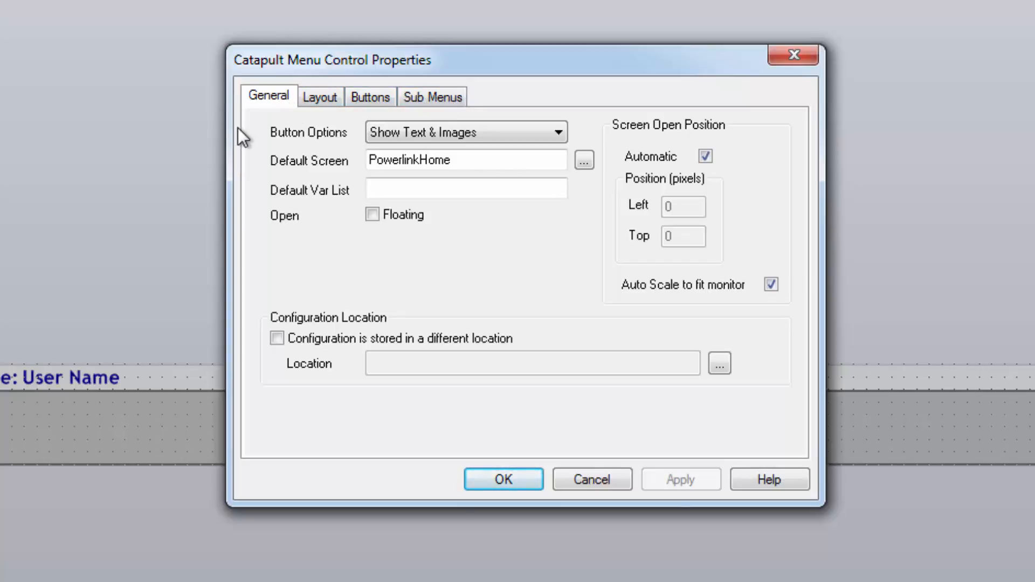
Examine the menu control's button display options, its current button layout and the individual button settings
click(547, 131)
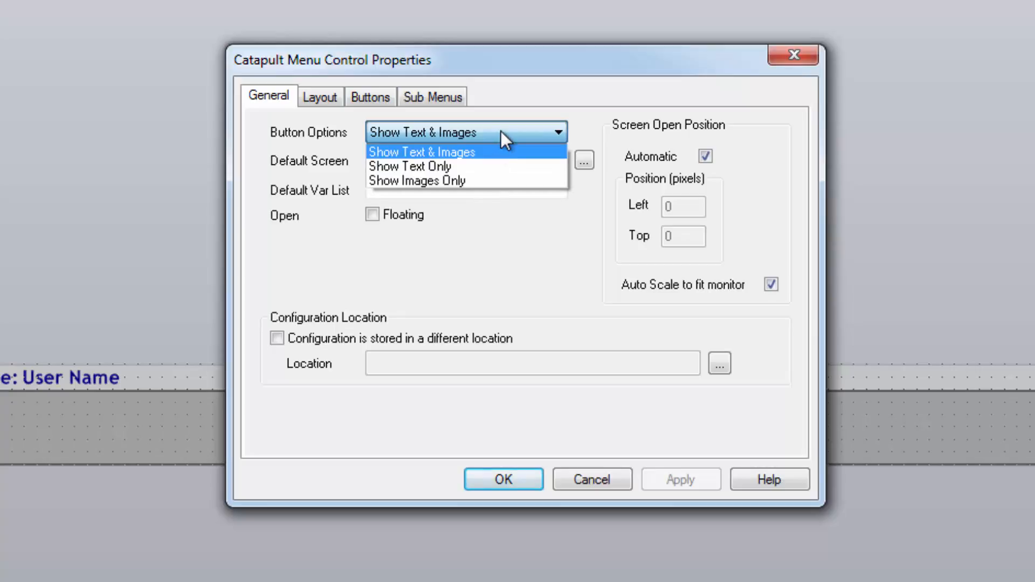
click(500, 130)
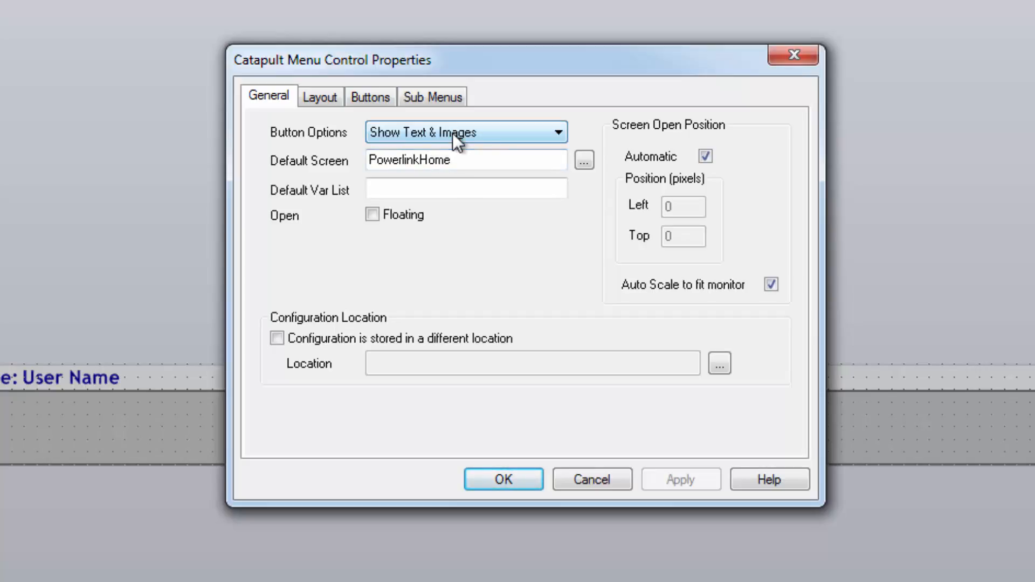
click(326, 98)
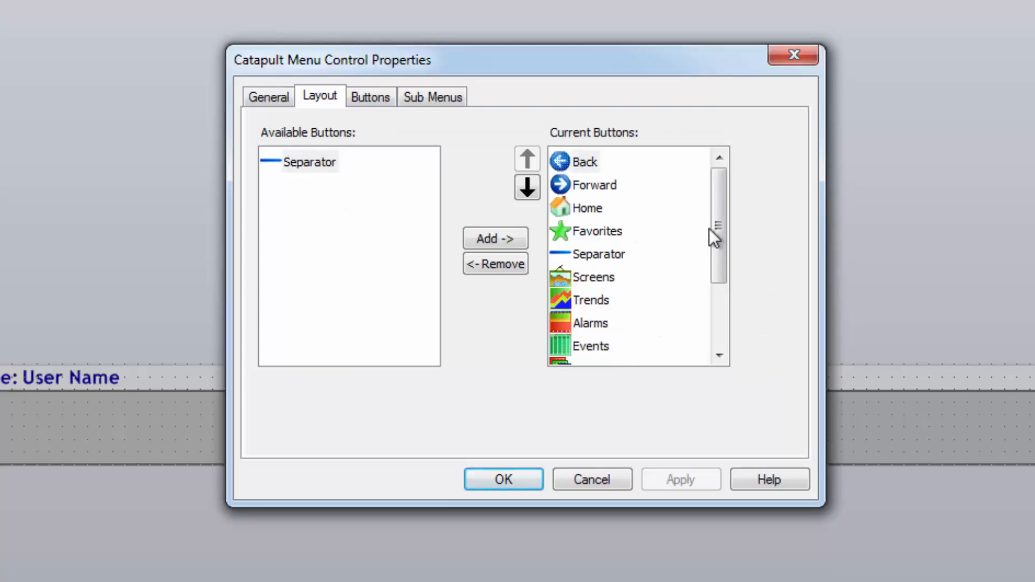
scroll(720, 241, down, 2)
scroll(720, 241, up, 2)
click(371, 100)
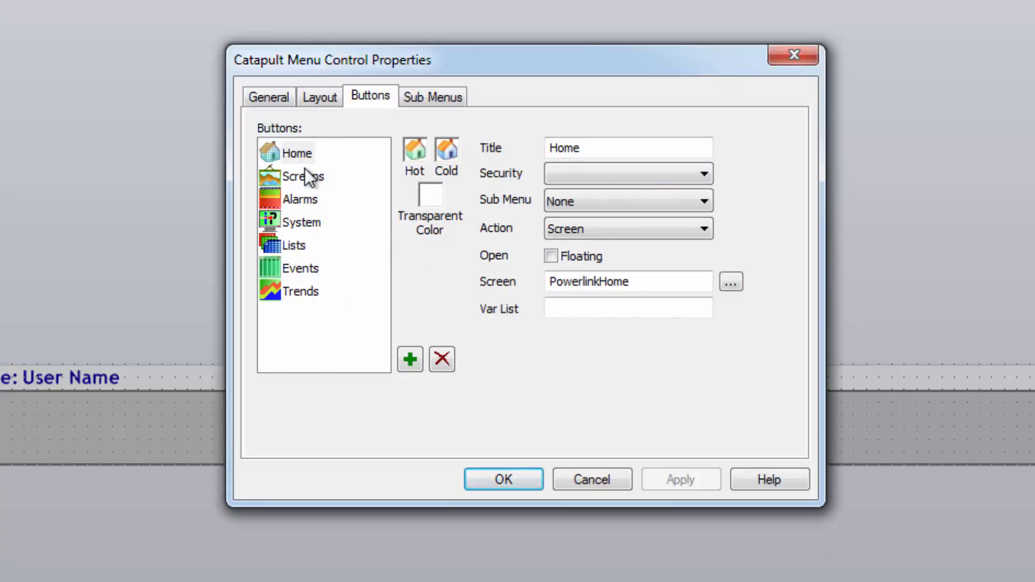
Add a new sub menu to the menu control and name it MyScreens
click(423, 93)
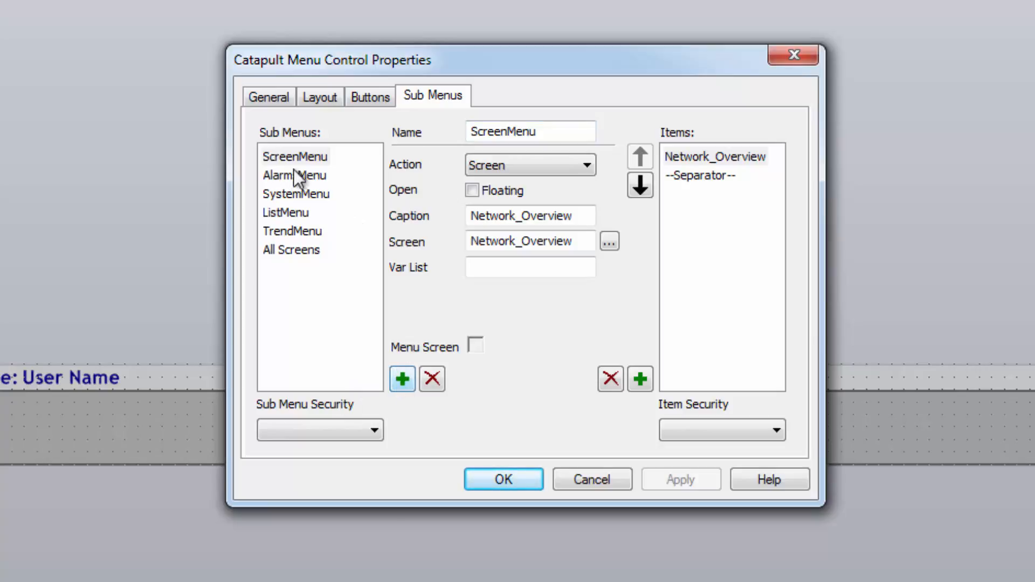
click(402, 379)
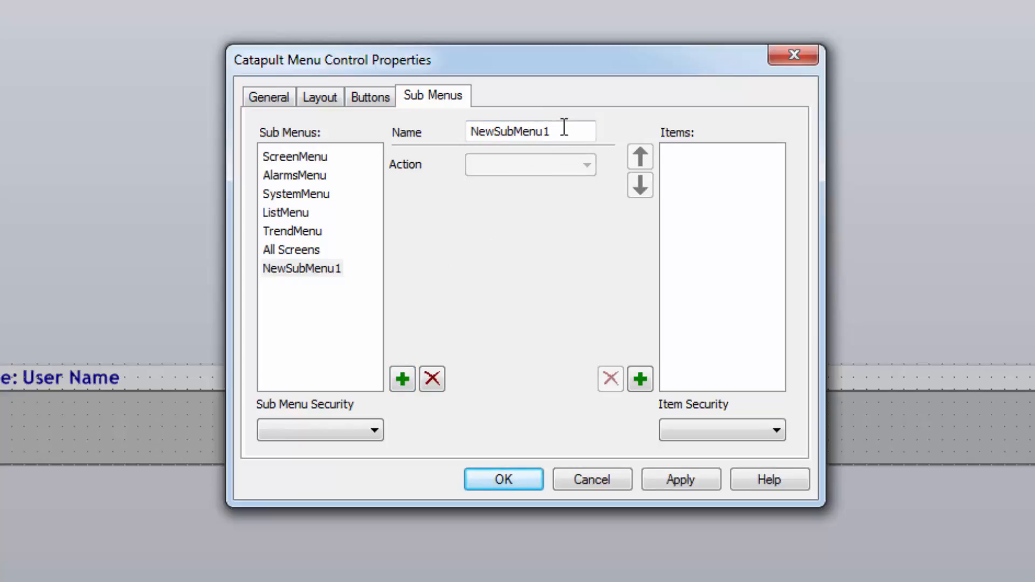
drag(564, 128, 406, 133)
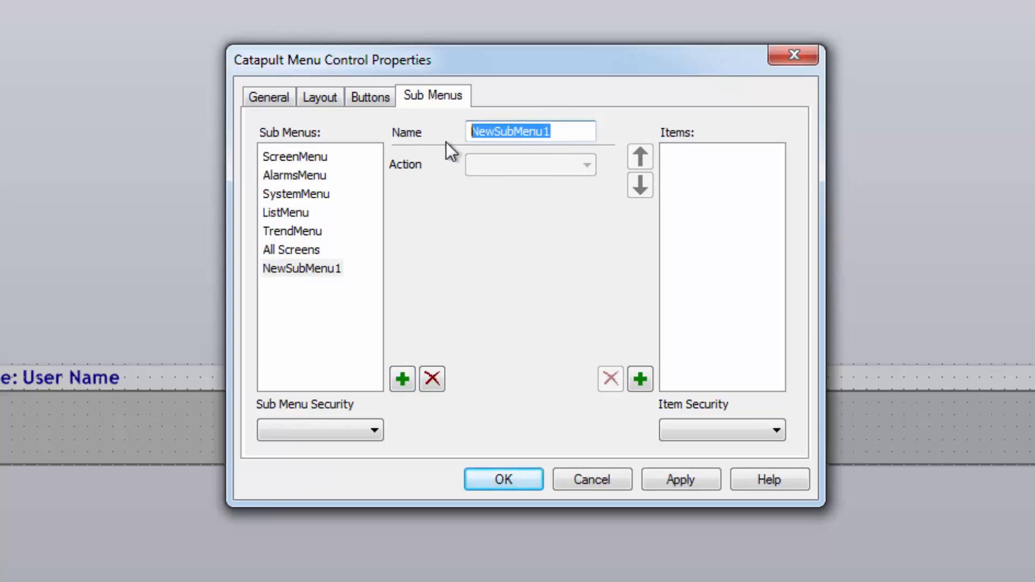
text(MySc)
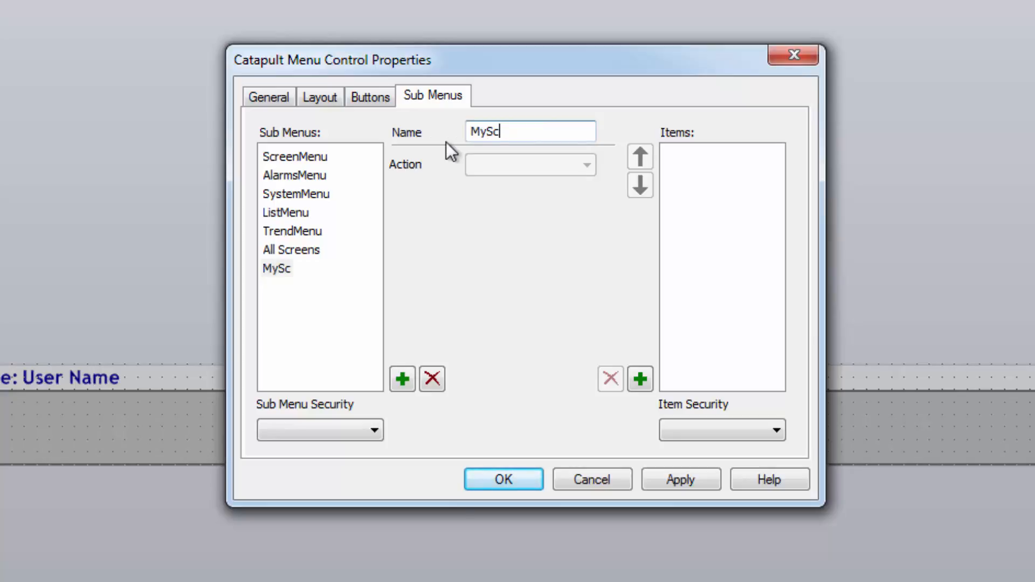
text(reens)
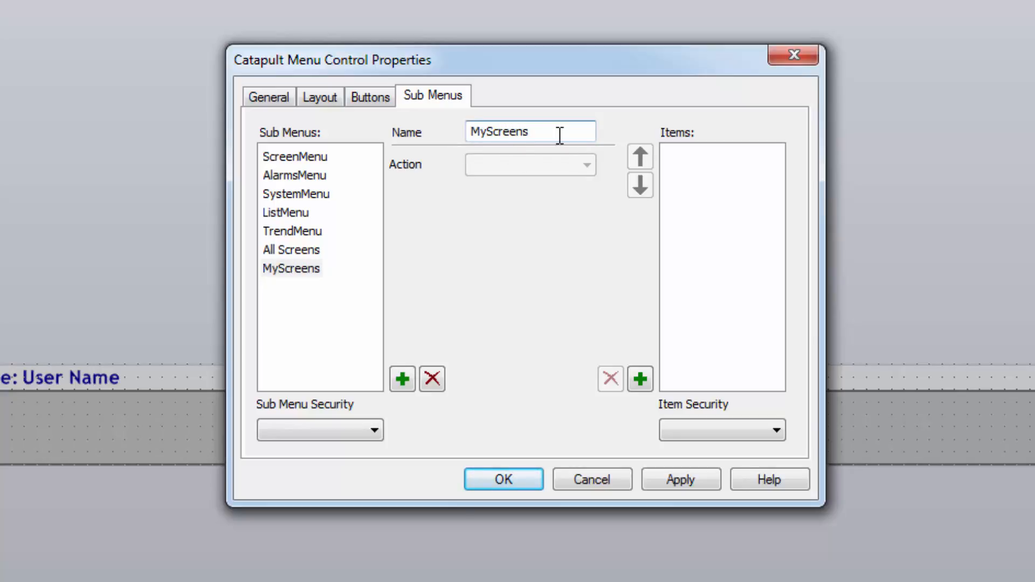
Add a Screen action item to the MyScreens sub menu, captioned Network Overview and linked to the Network_Overview screen
click(642, 378)
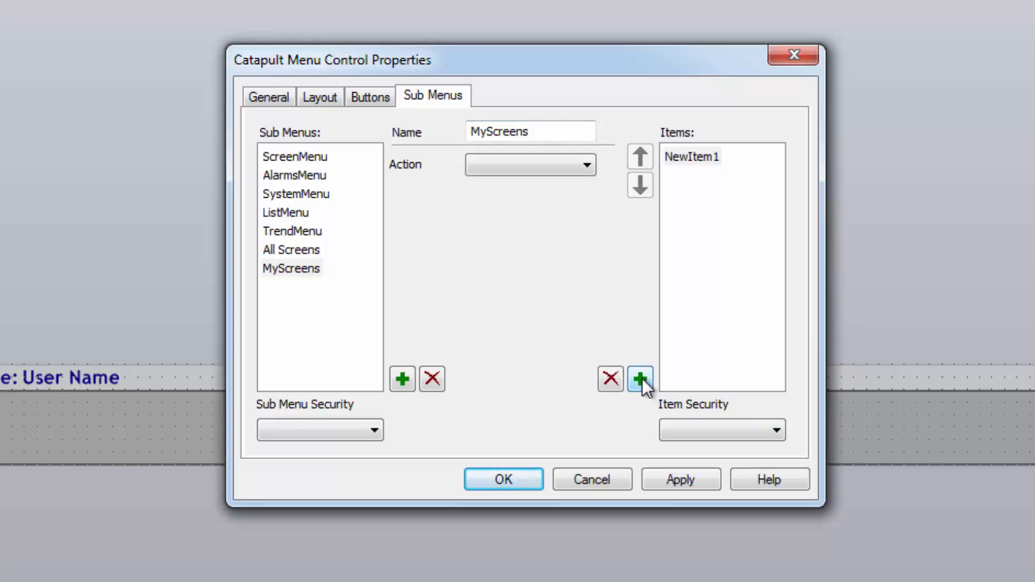
click(587, 163)
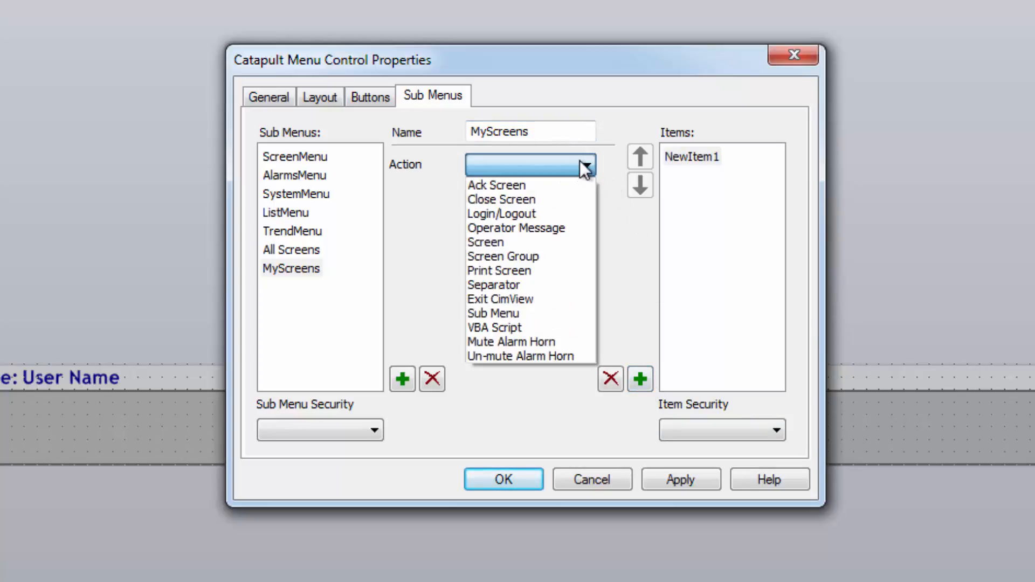
click(506, 245)
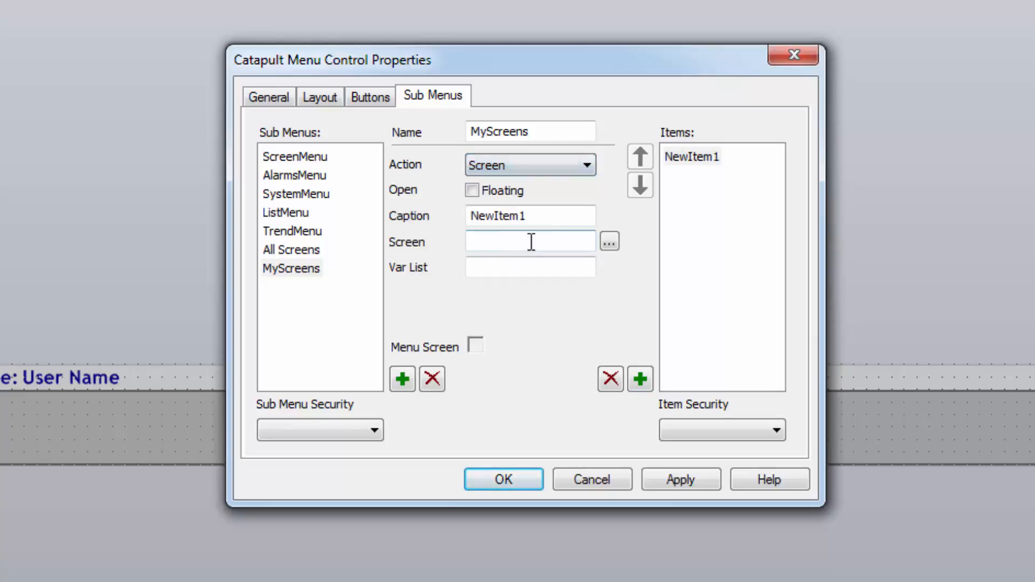
double_click(556, 216)
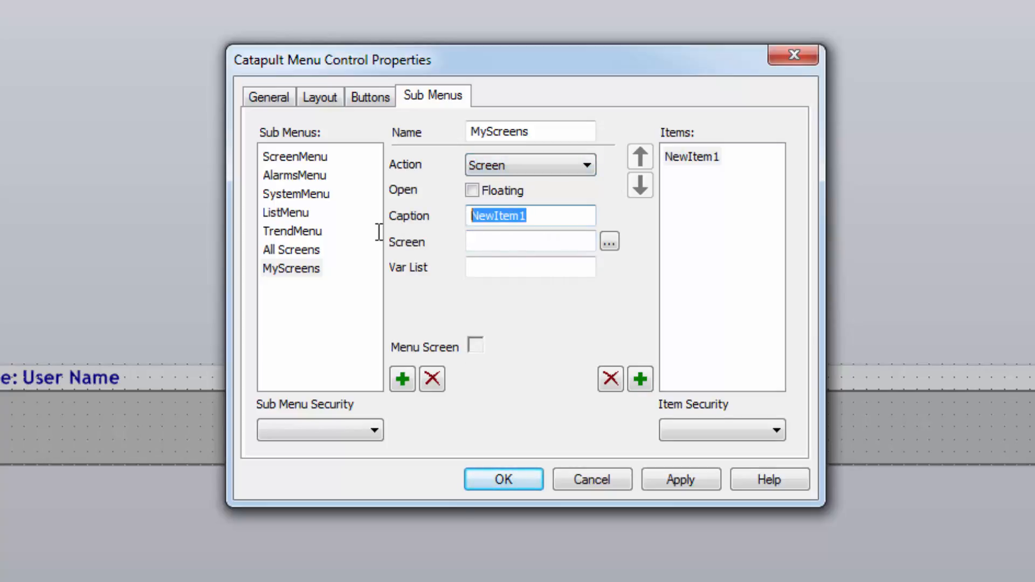
text(Networ)
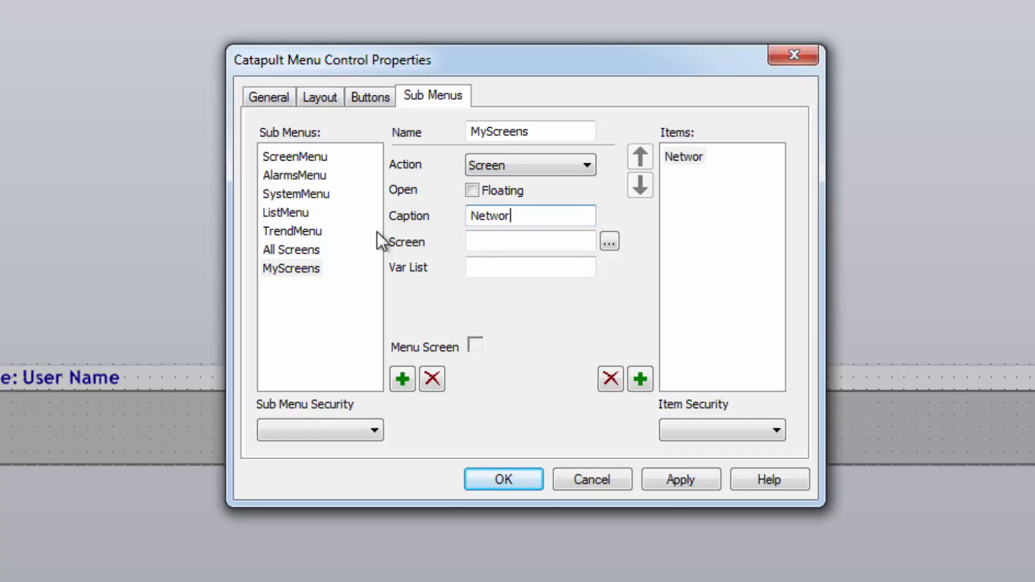
text(k Overview)
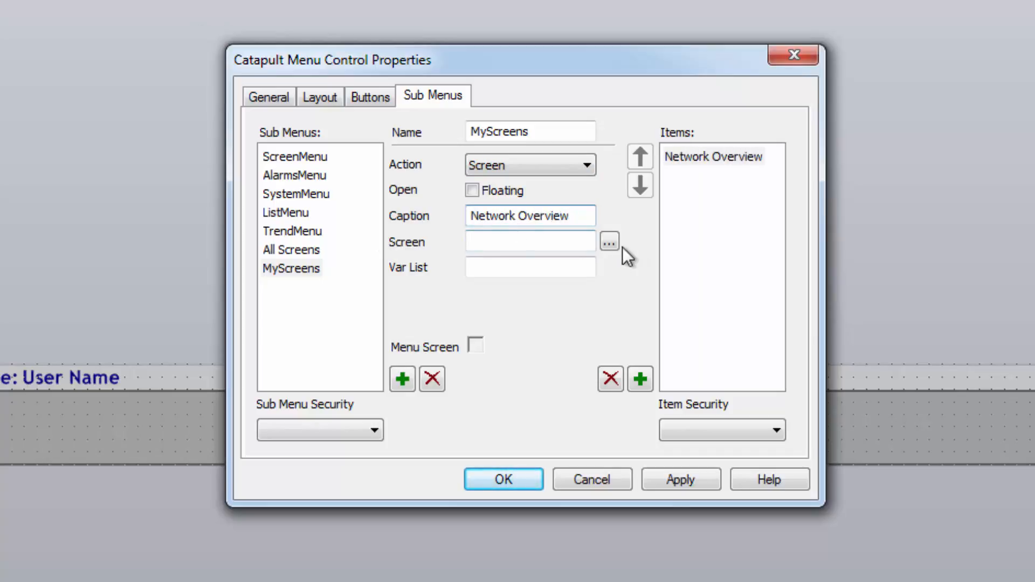
click(609, 242)
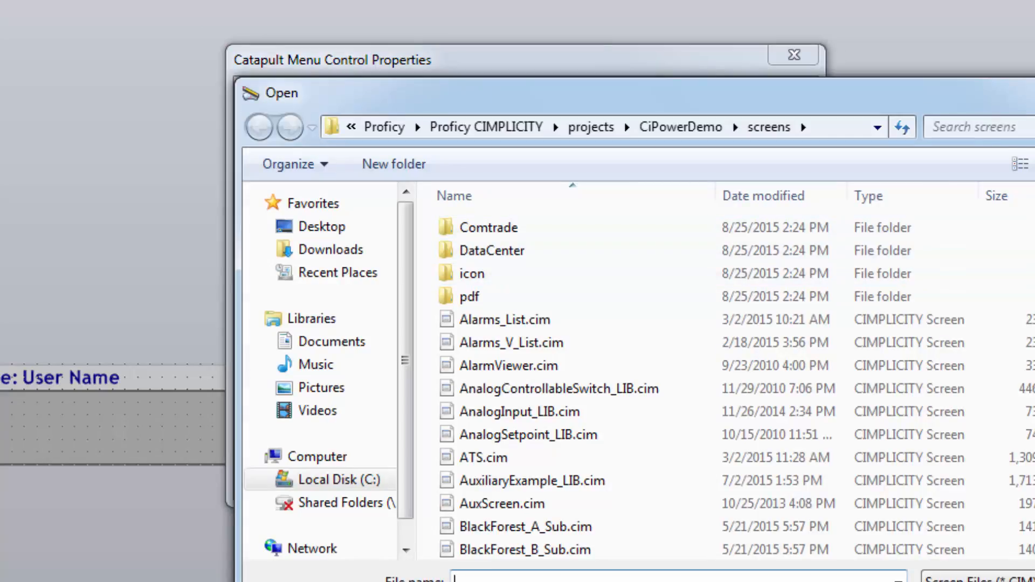
scroll(912, 224, down, 12)
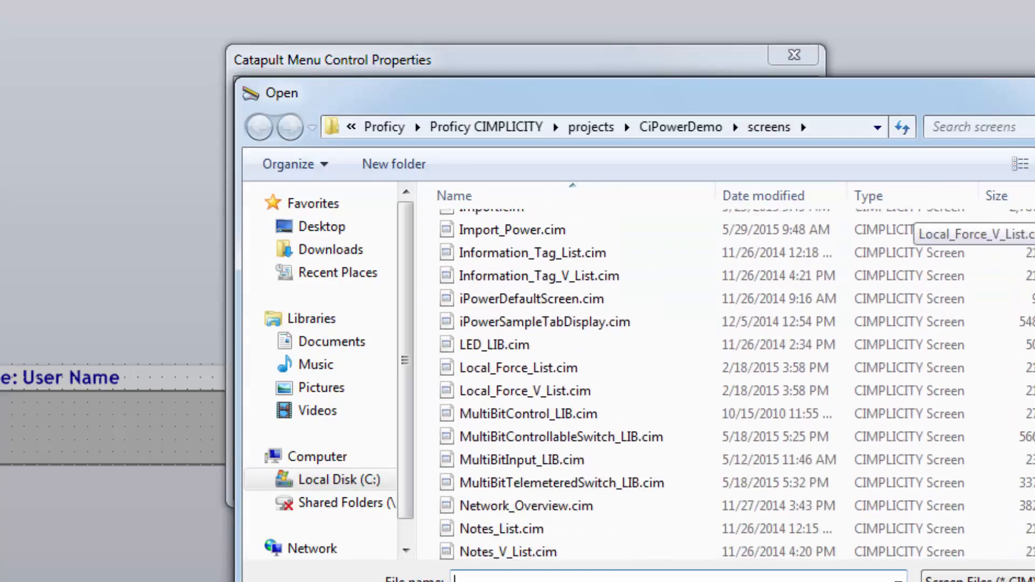
scroll(912, 227, down, 3)
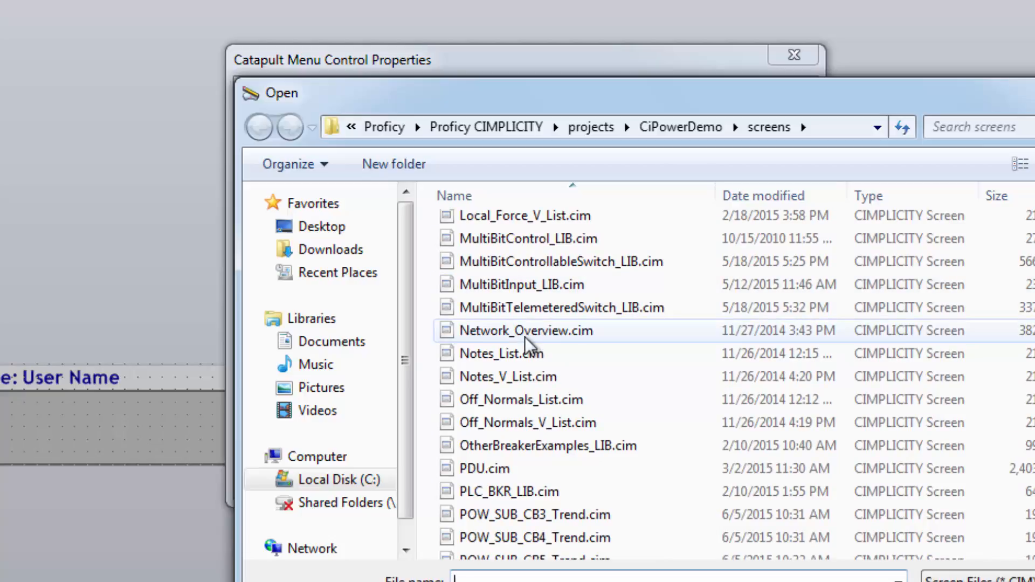
double_click(529, 331)
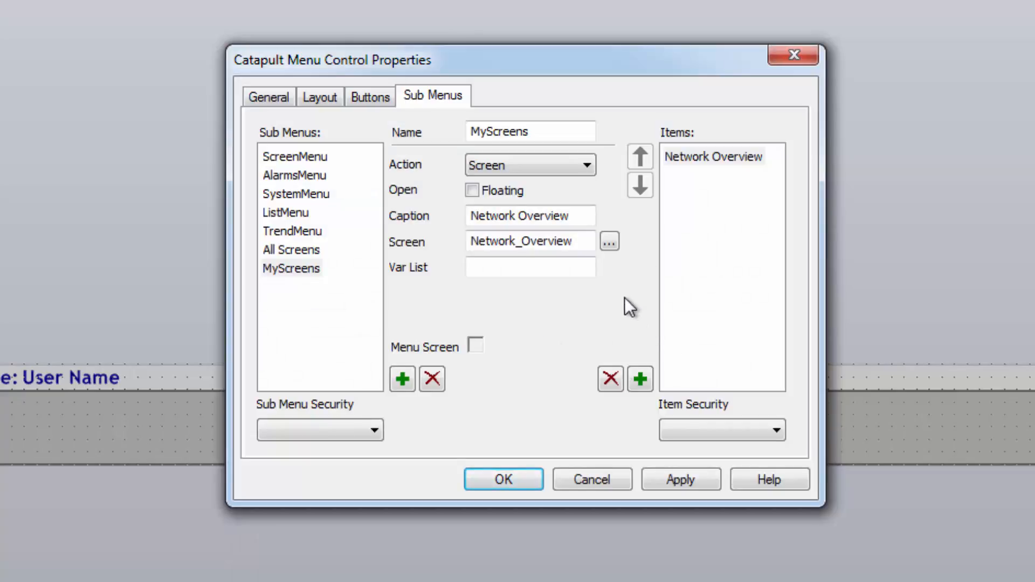
Add a Separator item below Network Overview in the MyScreens sub menu
click(640, 379)
click(585, 166)
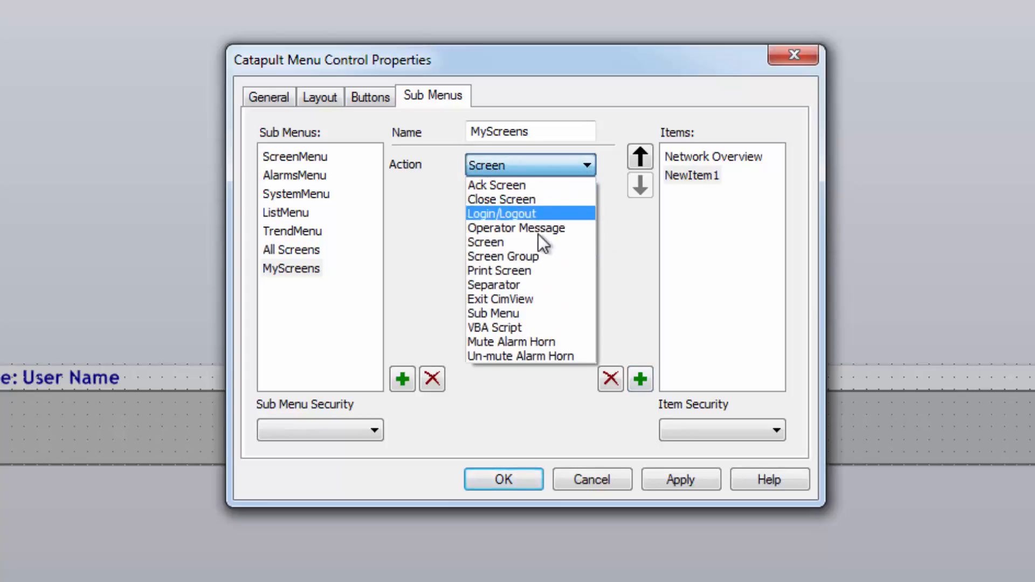
click(510, 285)
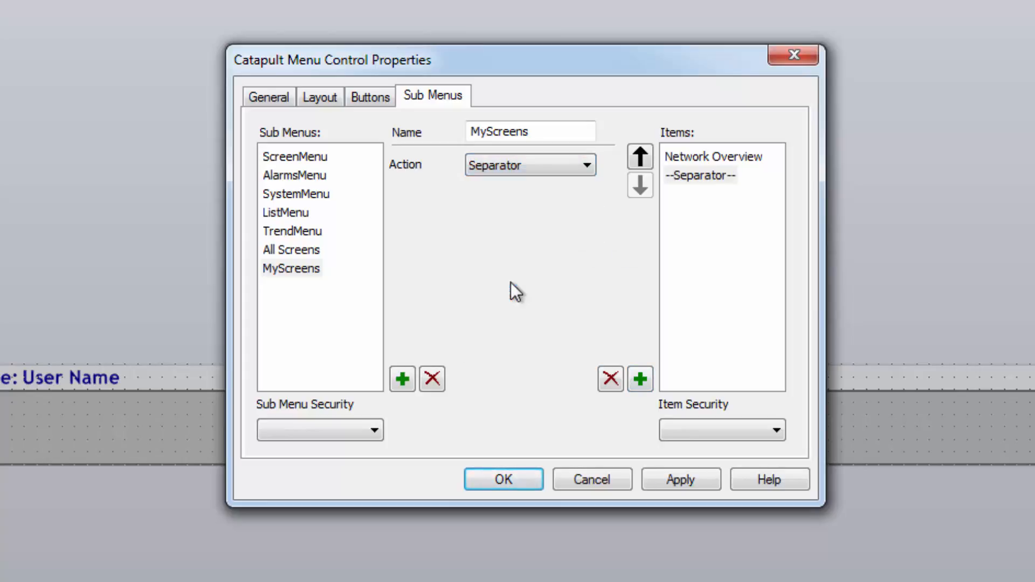
Add a Screen Group item below the separator in the MyScreens sub menu, with the screen filter *SUB*
click(753, 289)
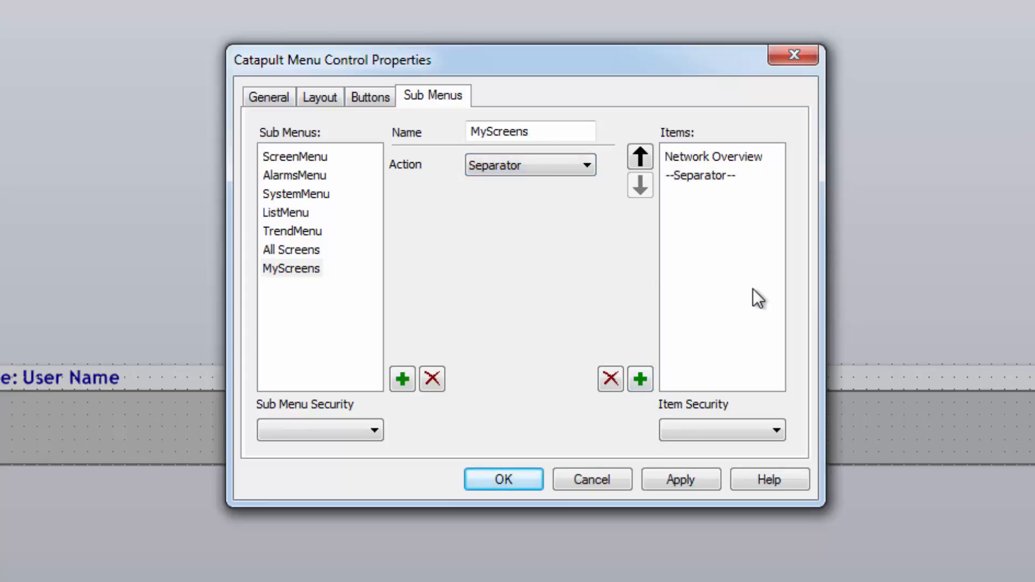
click(640, 379)
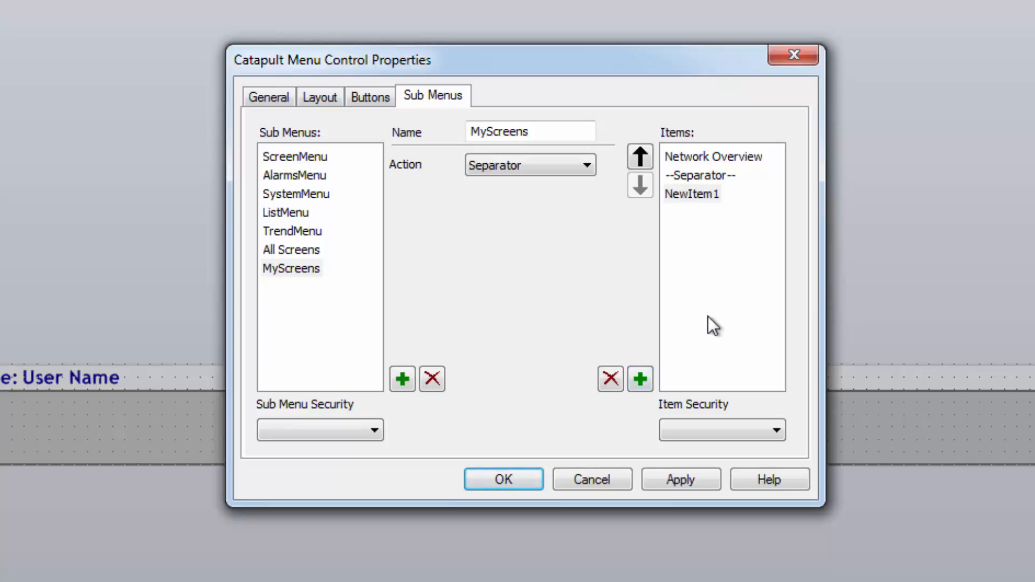
click(584, 164)
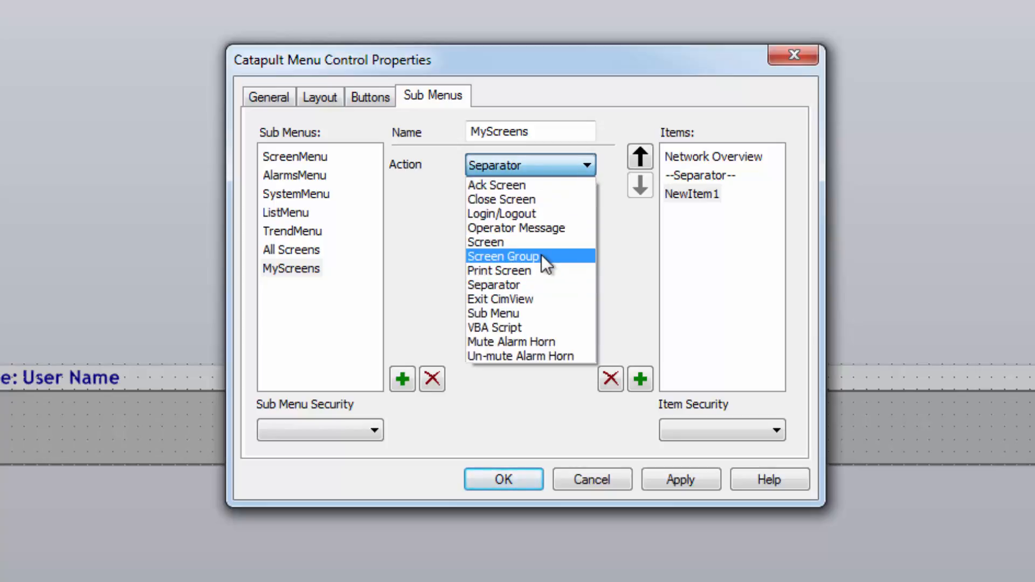
click(542, 256)
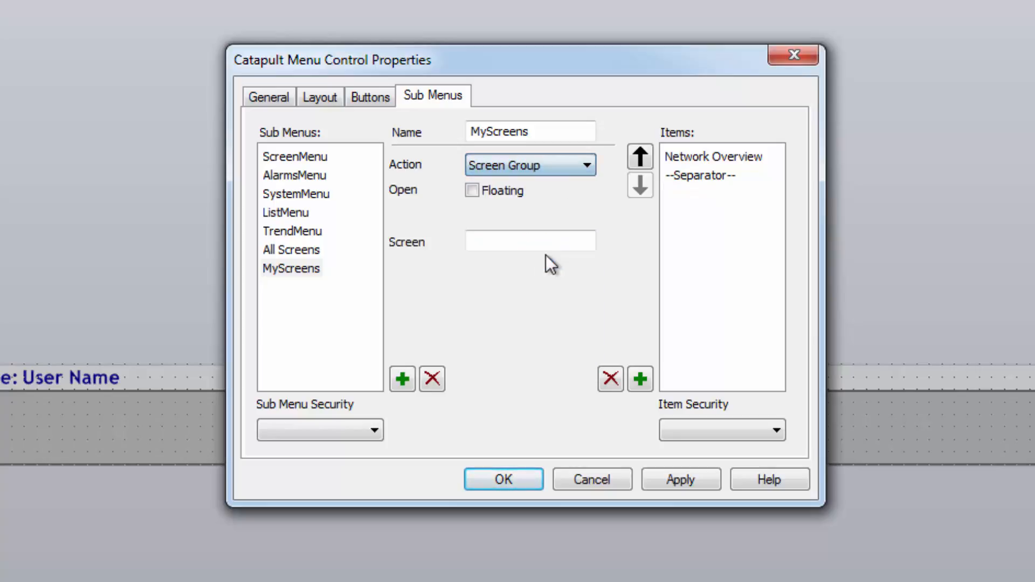
click(495, 243)
text(*)
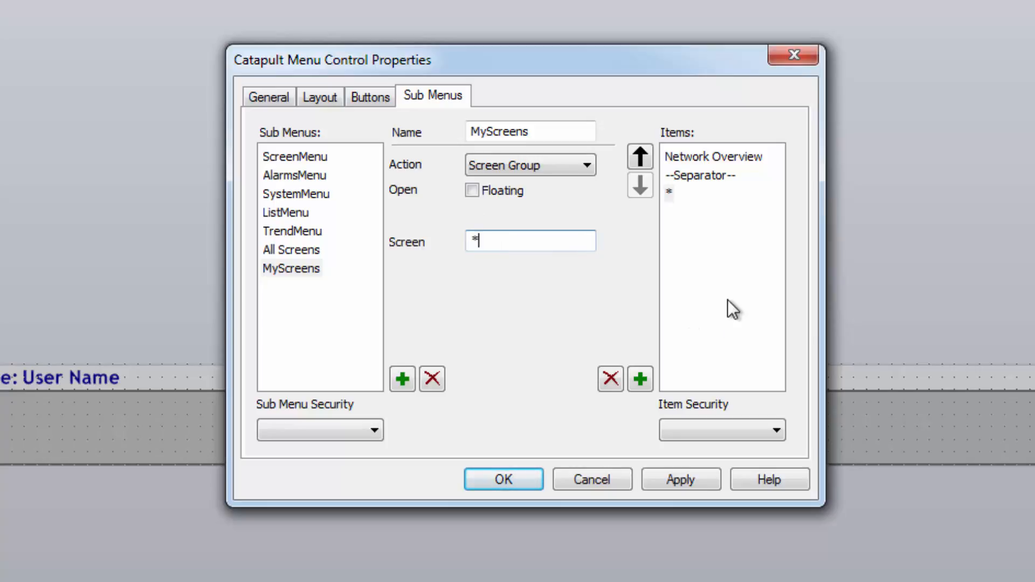
text(SUB)
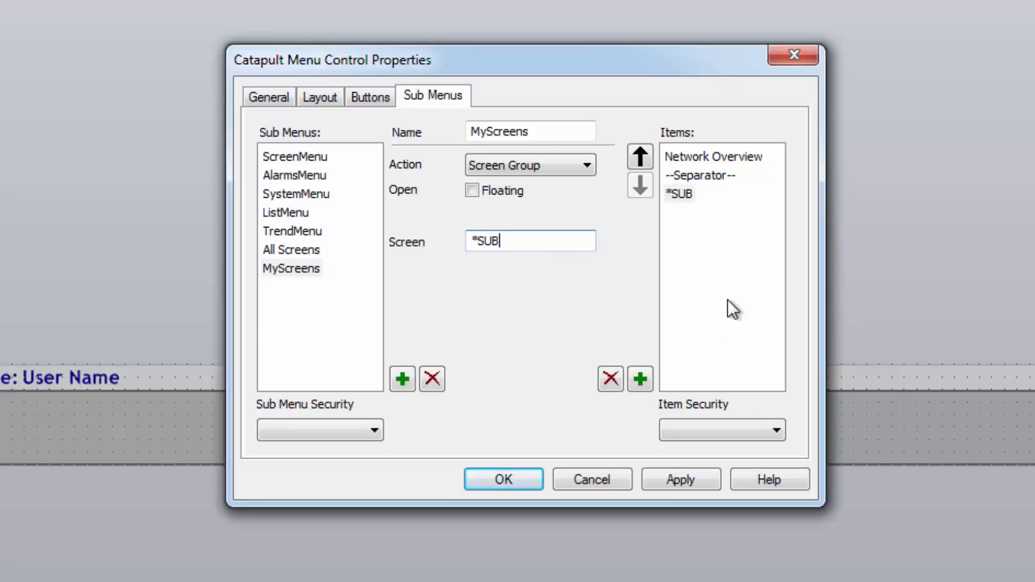
text(*)
Add a new menu button titled All My and assign the MyScreens sub menu to it
click(373, 96)
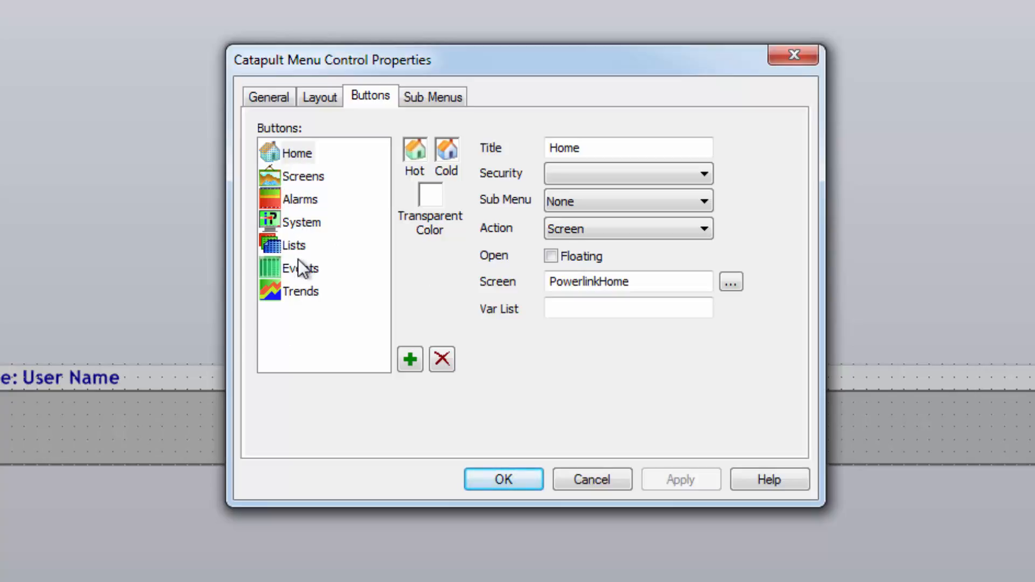
click(318, 341)
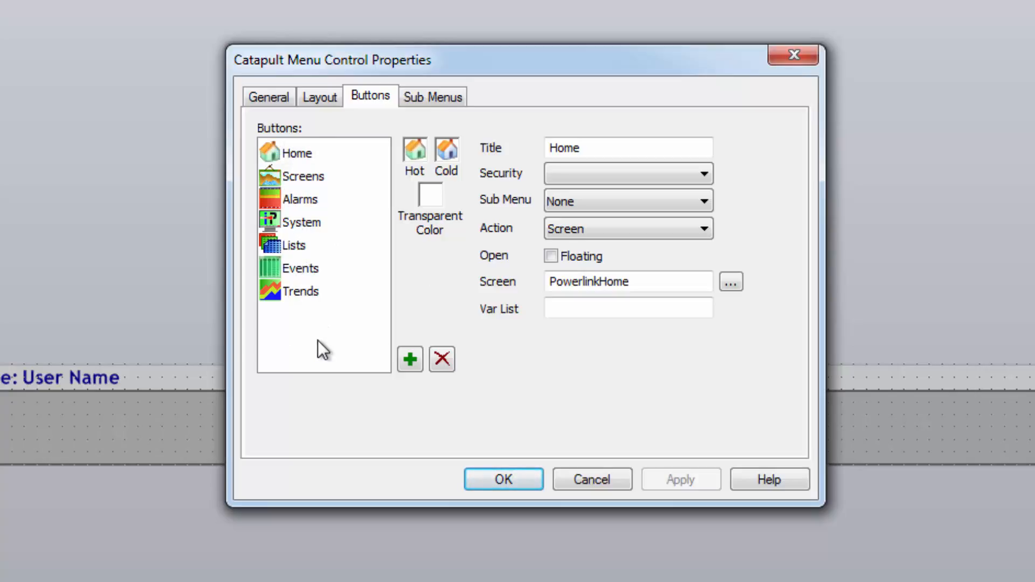
click(413, 361)
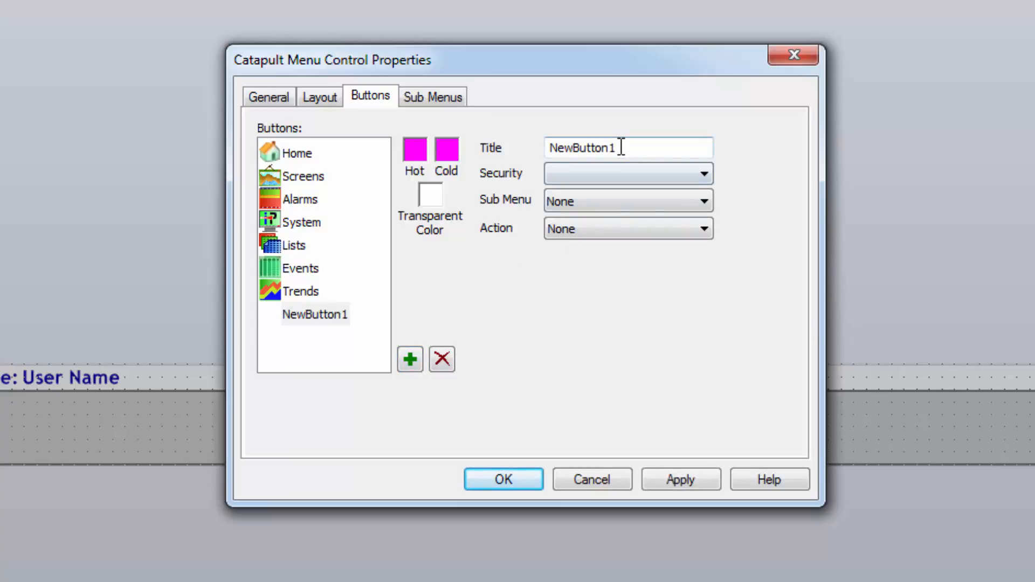
drag(622, 147, 493, 145)
text(A)
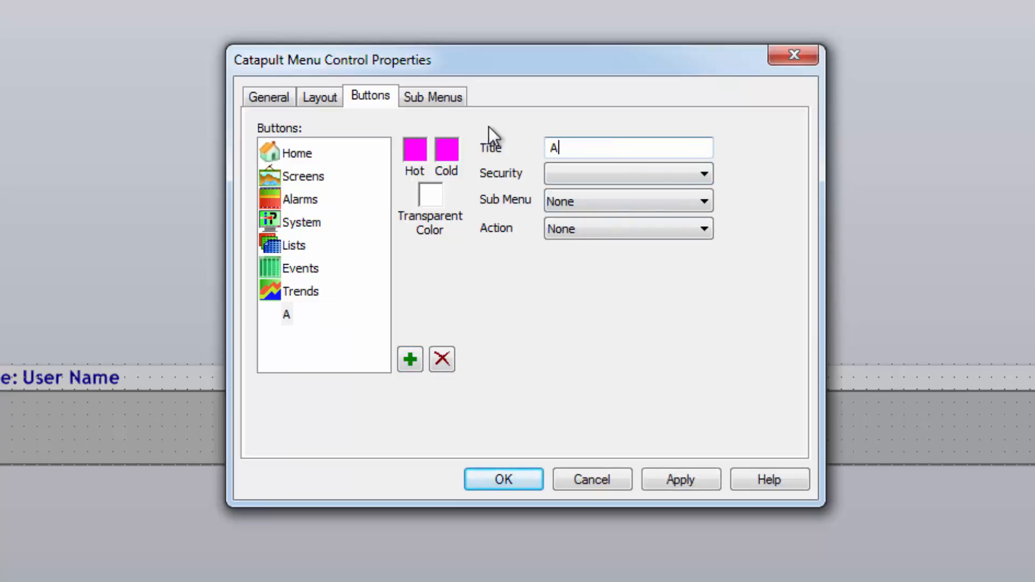
text(ll My)
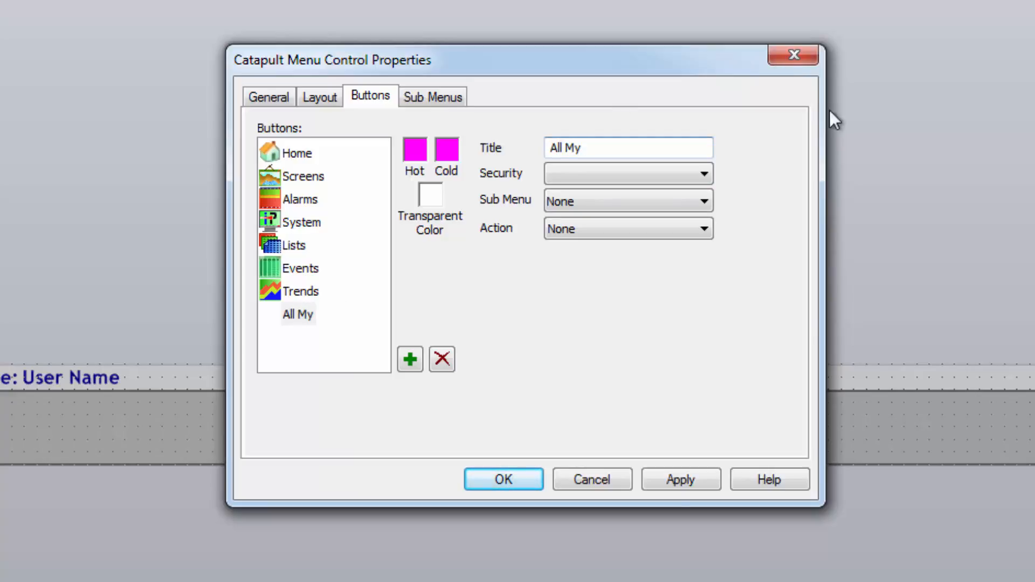
click(698, 203)
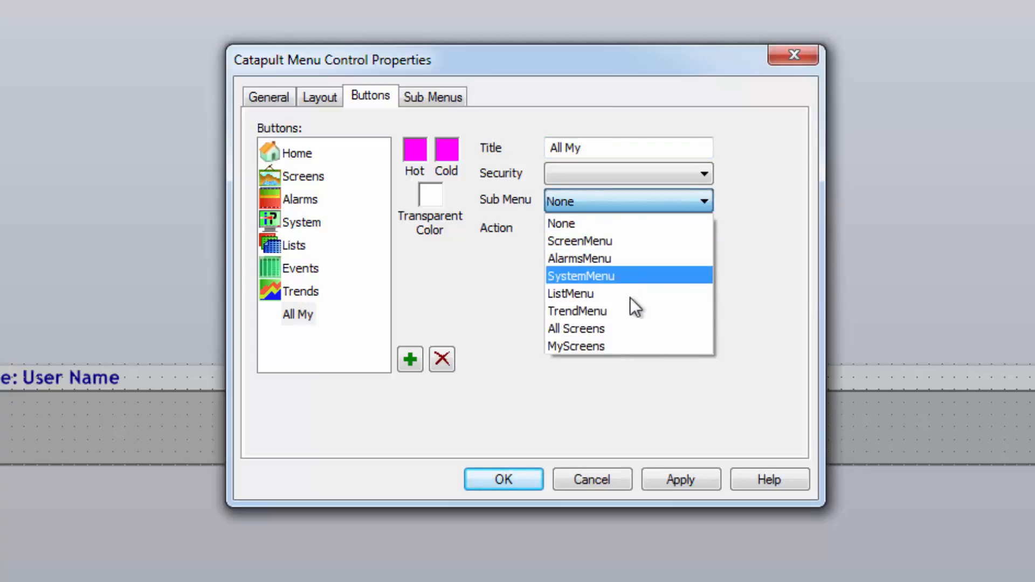
click(616, 345)
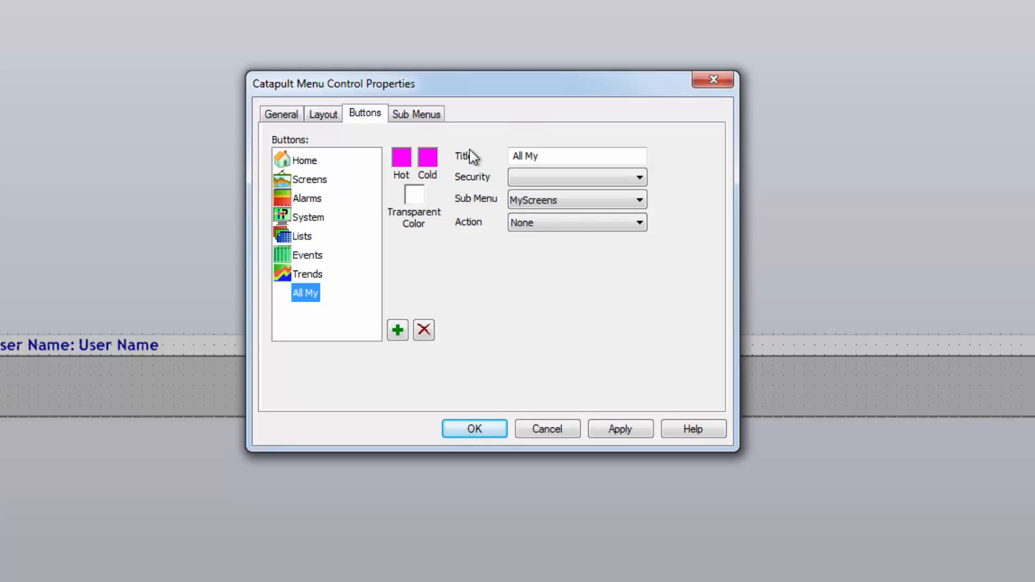
Assign powerhot.bmp from the project's icon folder as the All My button's hot image
click(400, 153)
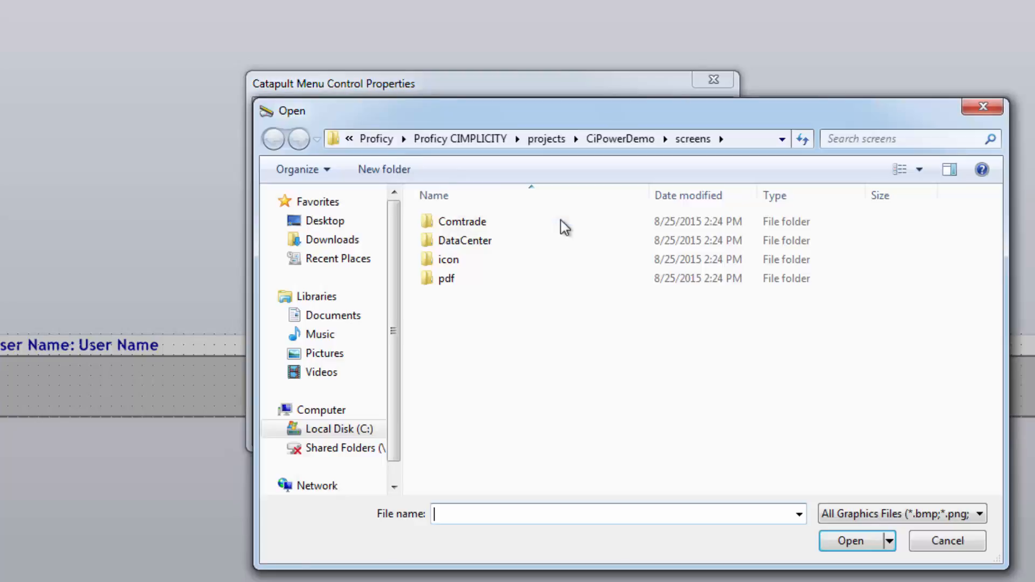
double_click(448, 261)
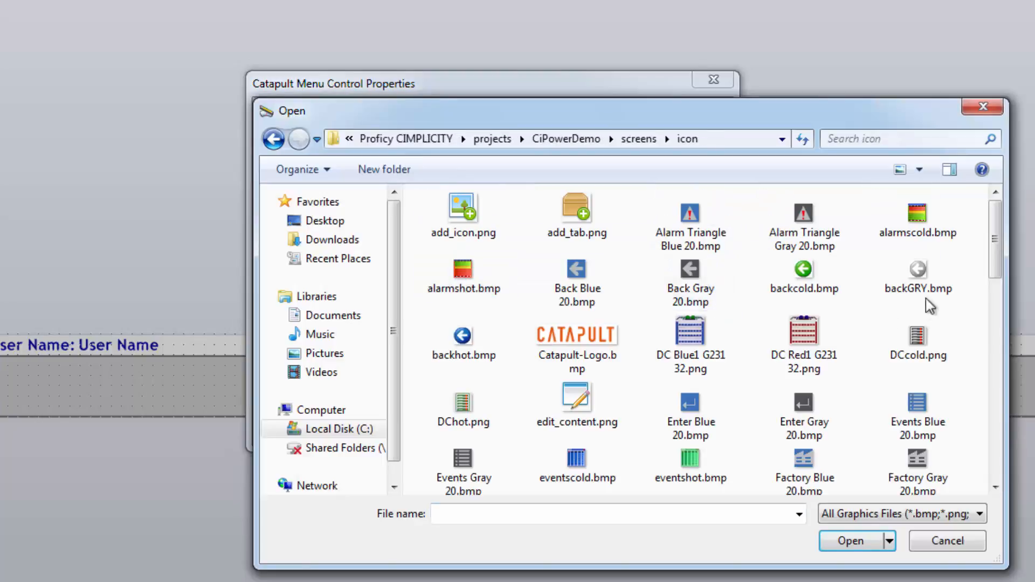
drag(999, 232, 987, 381)
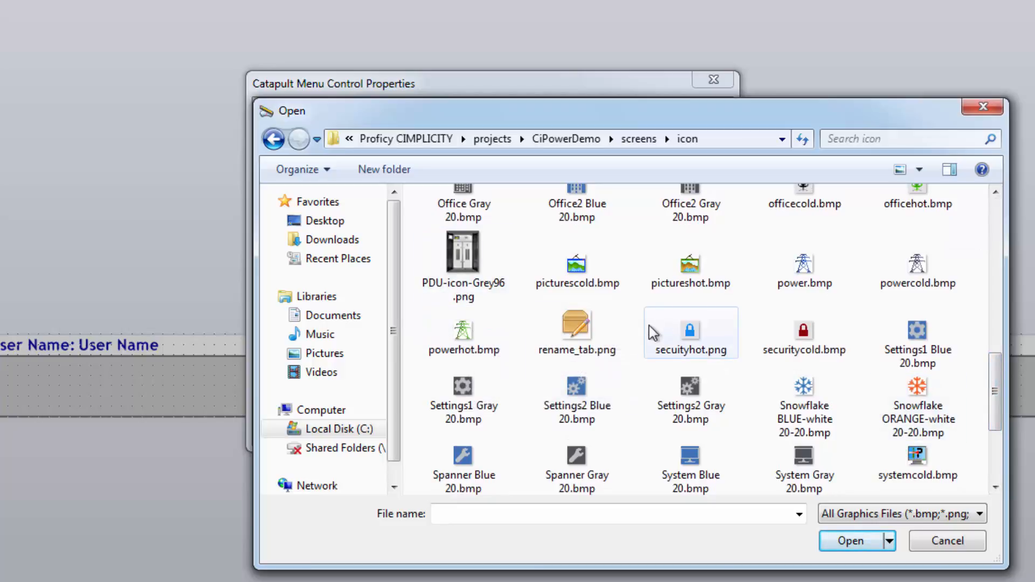
mouse_move(468, 342)
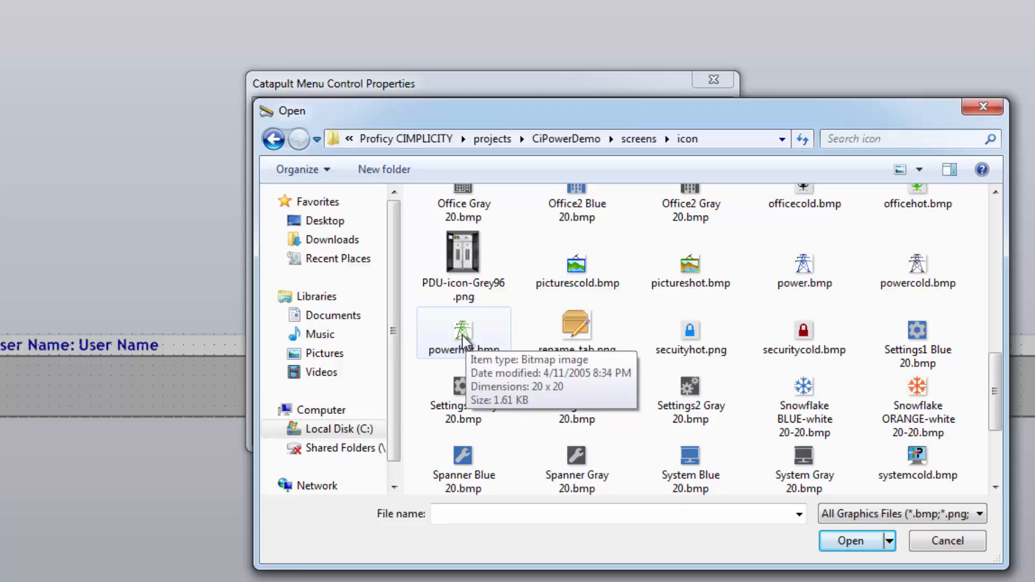
double_click(466, 331)
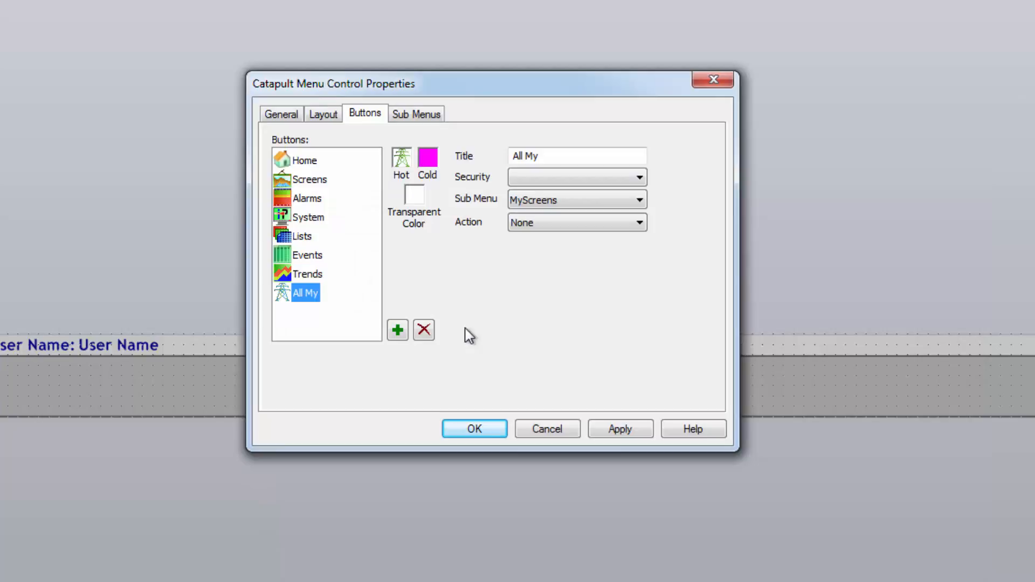
Assign powercold.bmp from the icon folder as the All My button's cold image
click(425, 157)
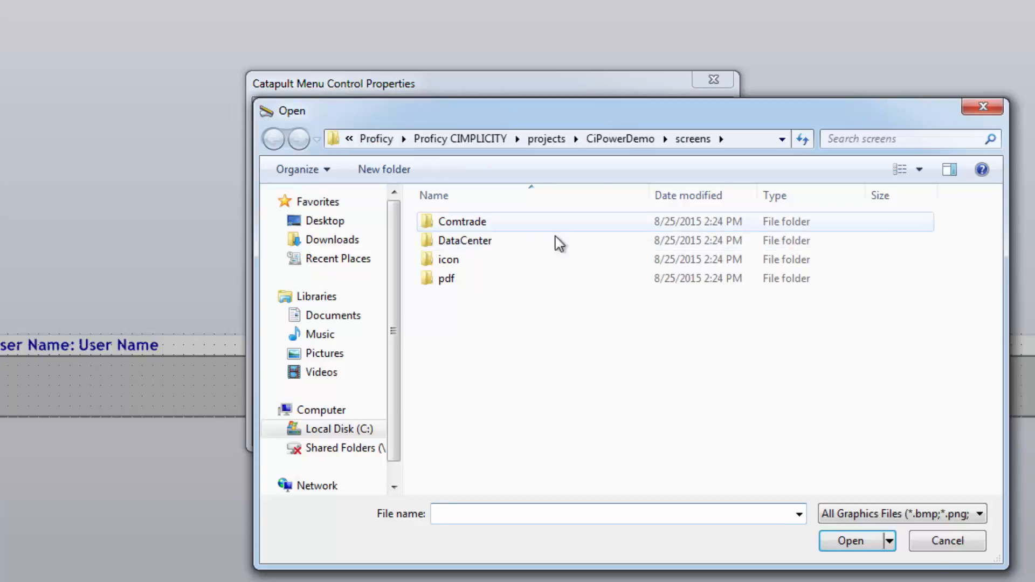
click(480, 264)
double_click(559, 264)
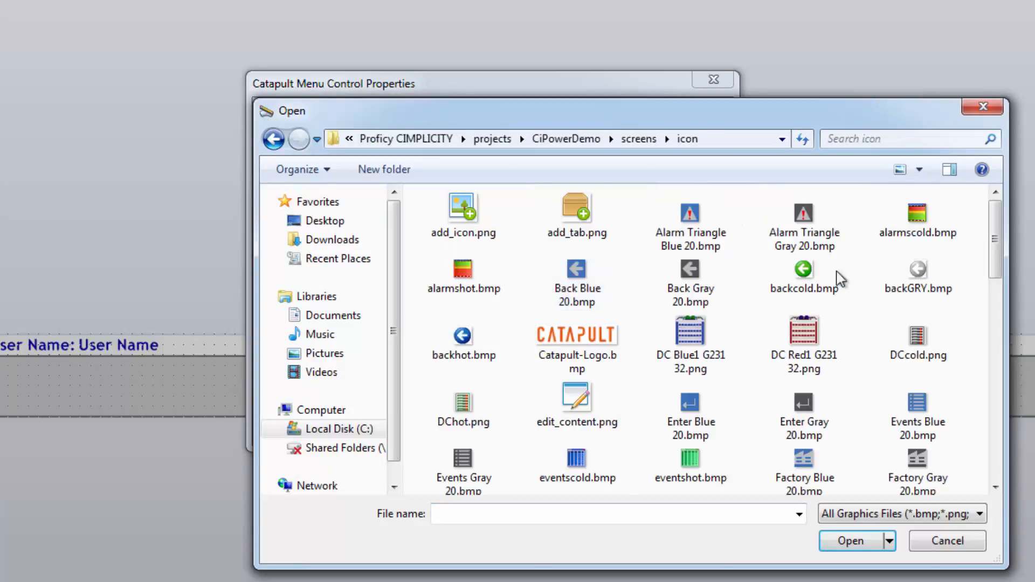
drag(996, 227, 995, 348)
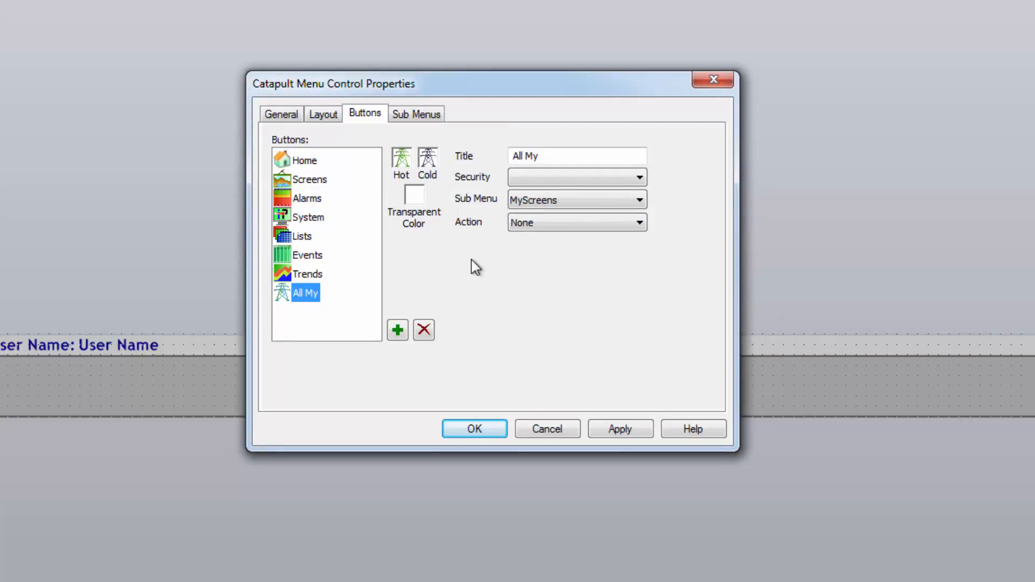
Add the available All My button to the menu layout's current buttons
click(328, 116)
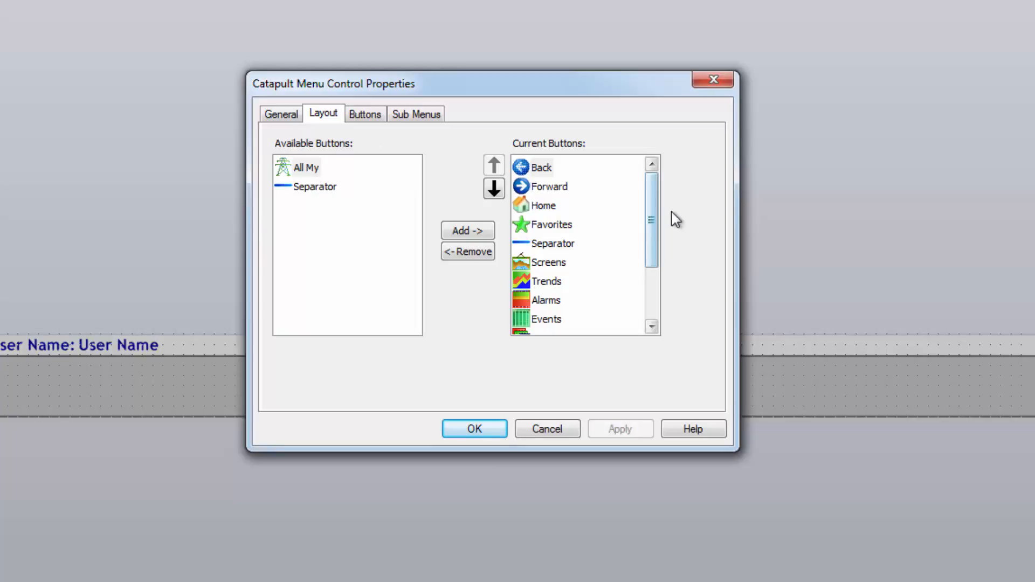
drag(652, 199, 654, 173)
drag(653, 190, 653, 278)
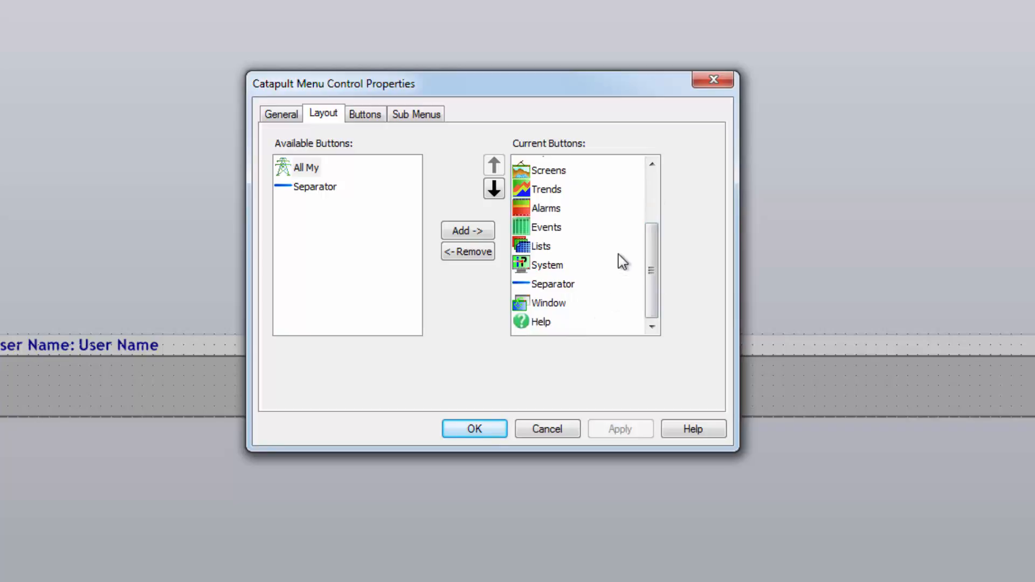
drag(653, 254, 634, 186)
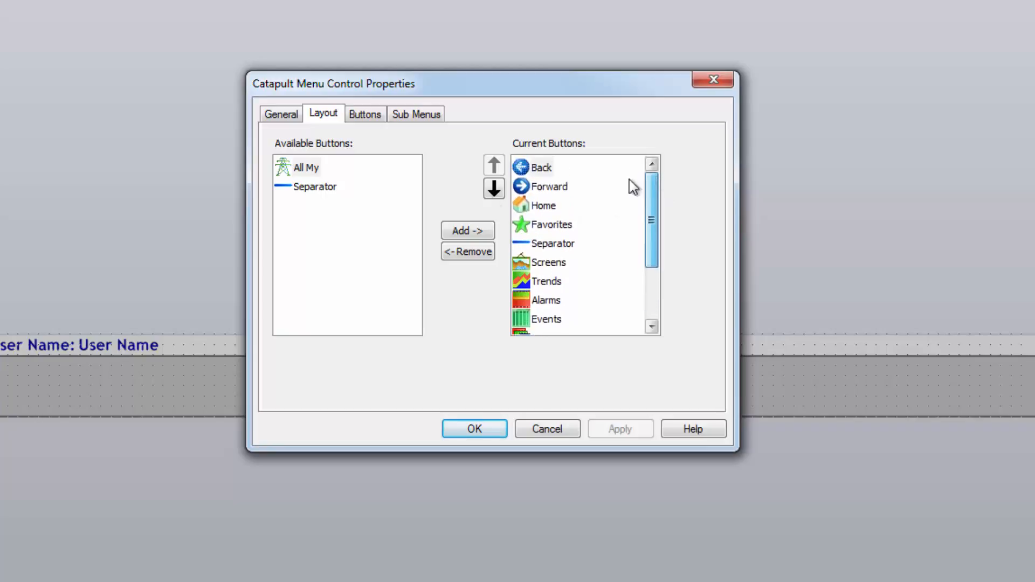
click(307, 166)
click(474, 232)
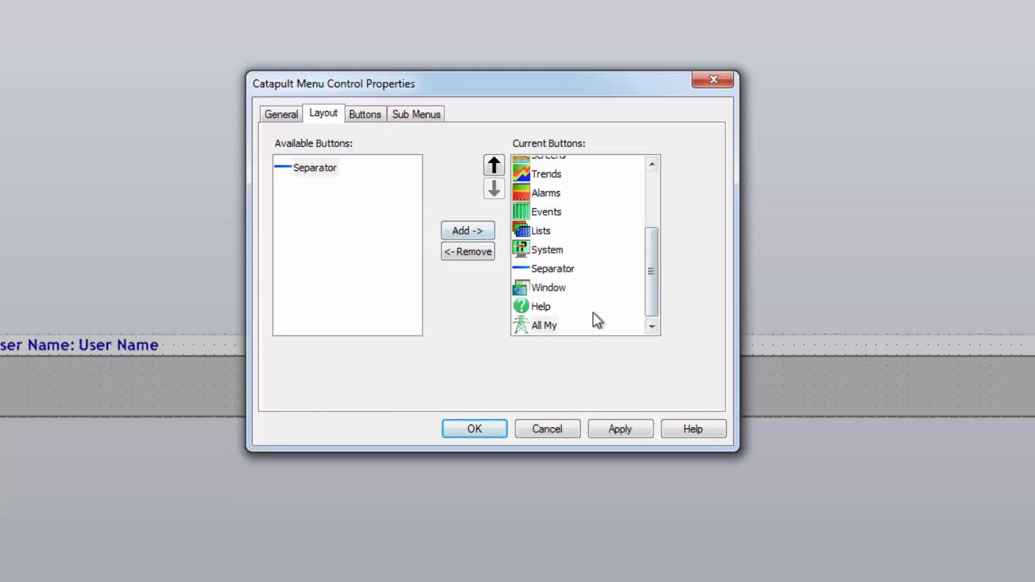
Move the All My button up in the current buttons so it sits between the separator and Screens
click(542, 325)
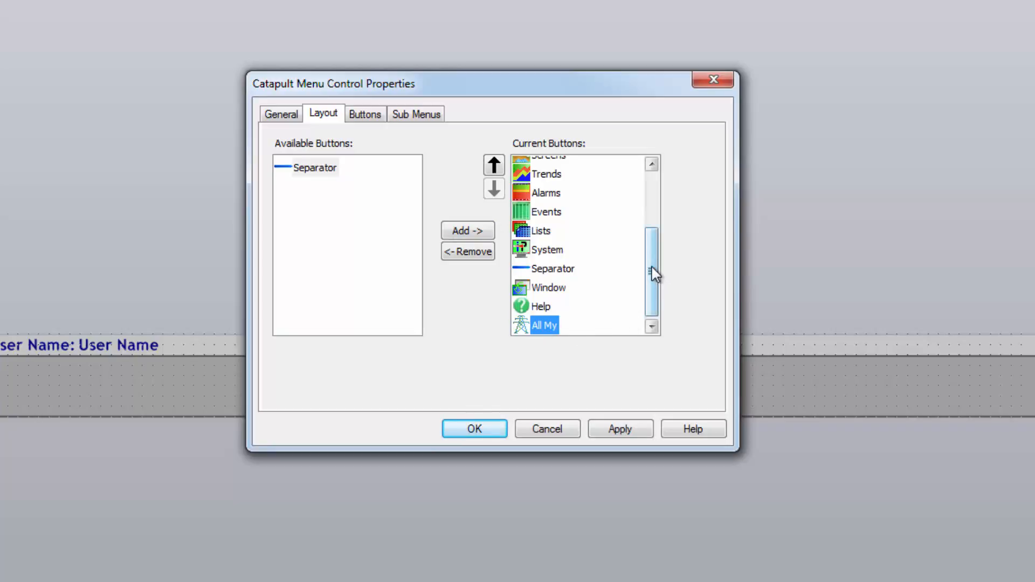
drag(650, 272, 652, 247)
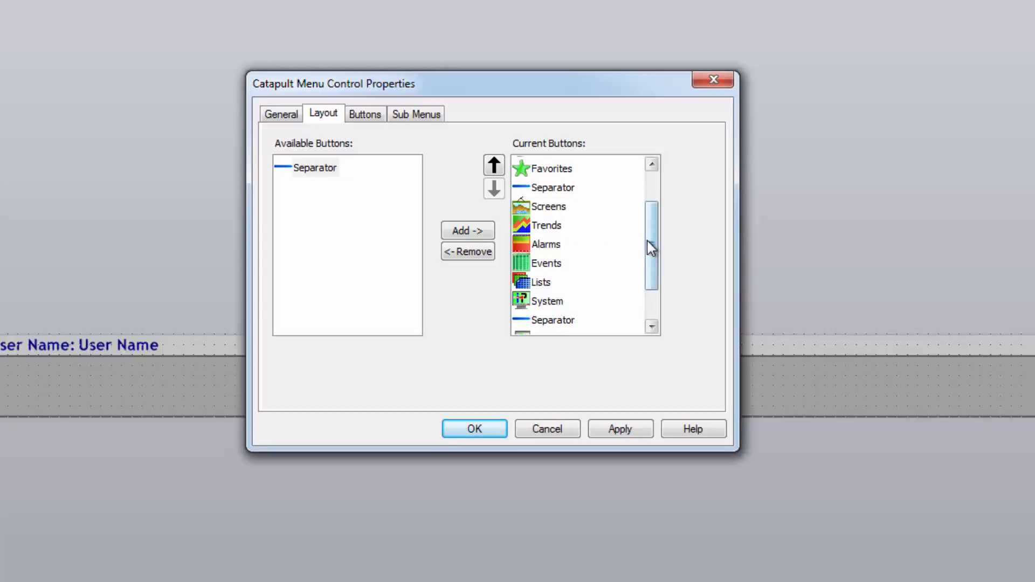
scroll(656, 257, down, 1)
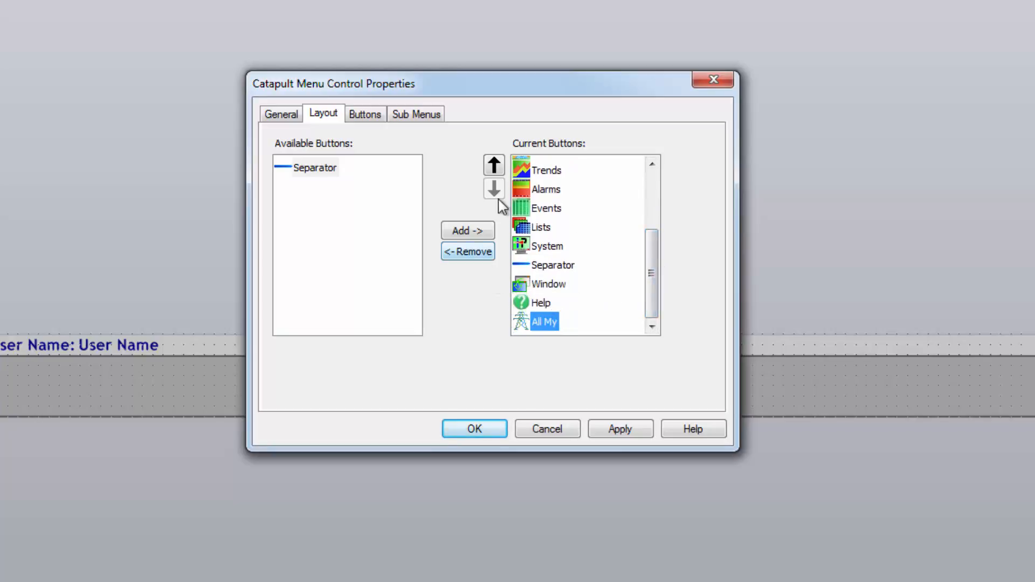
click(495, 165)
click(494, 166)
click(495, 166)
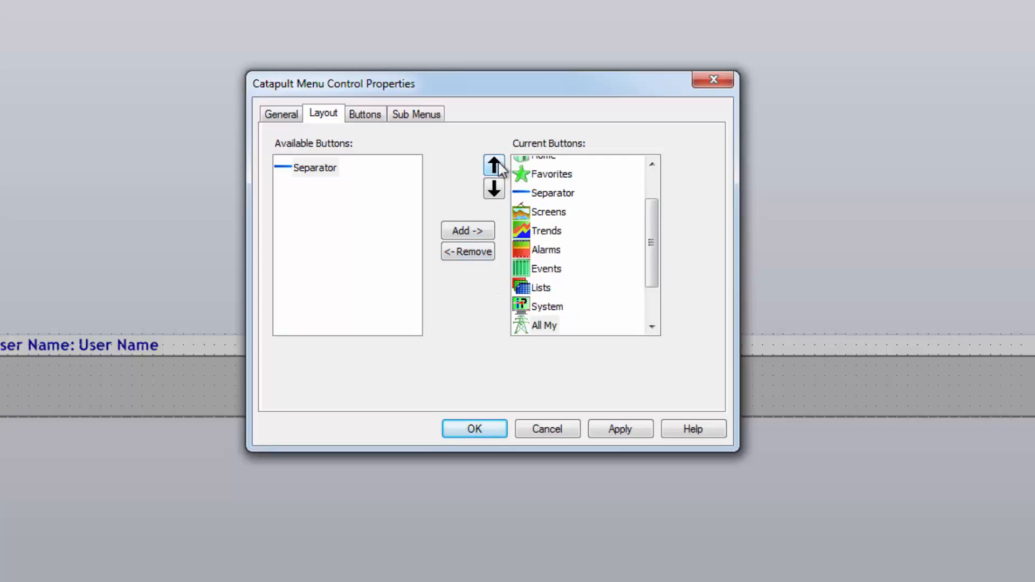
click(494, 165)
click(495, 165)
click(495, 165)
click(494, 165)
click(494, 165)
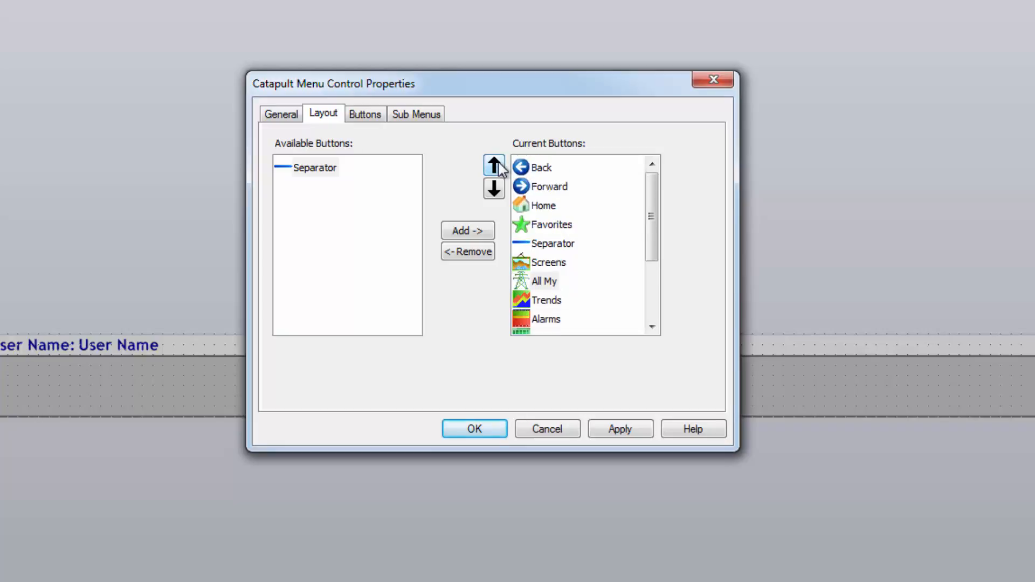
click(495, 165)
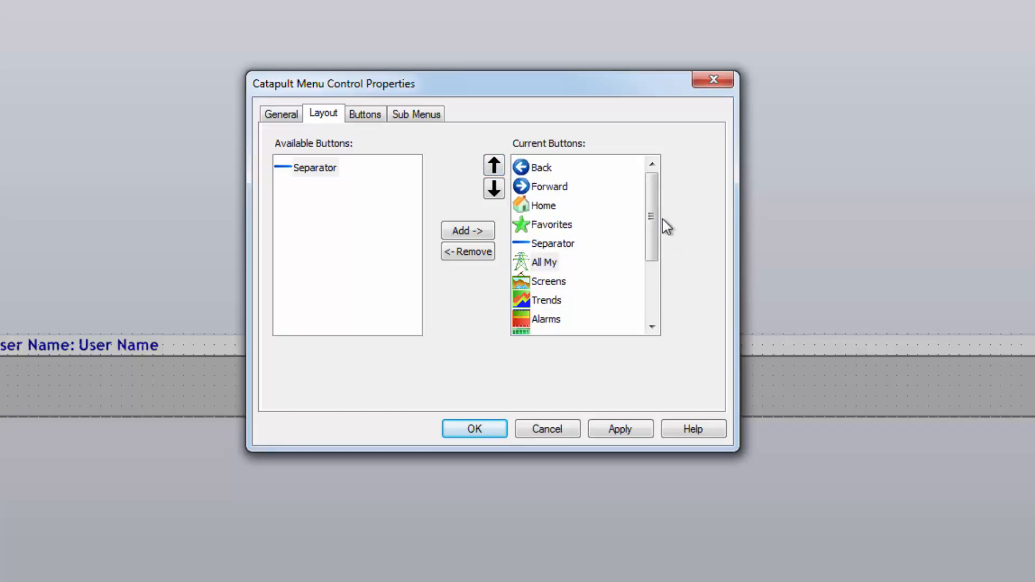
mouse_move(650, 202)
mouse_down()
mouse_move(651, 249)
mouse_move(650, 222)
mouse_up()
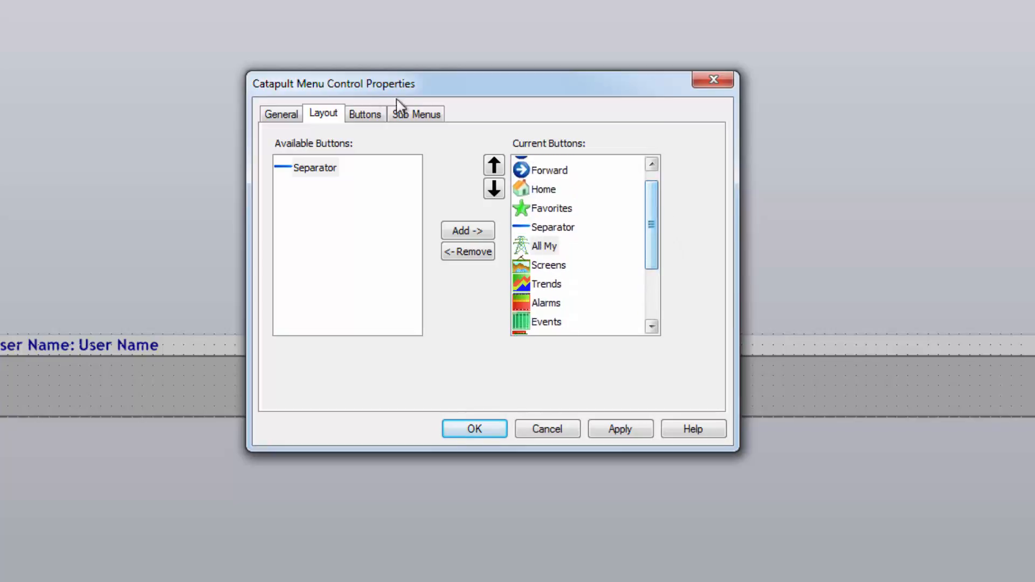
Set the menu control's general button options to Show Text & Images
click(282, 116)
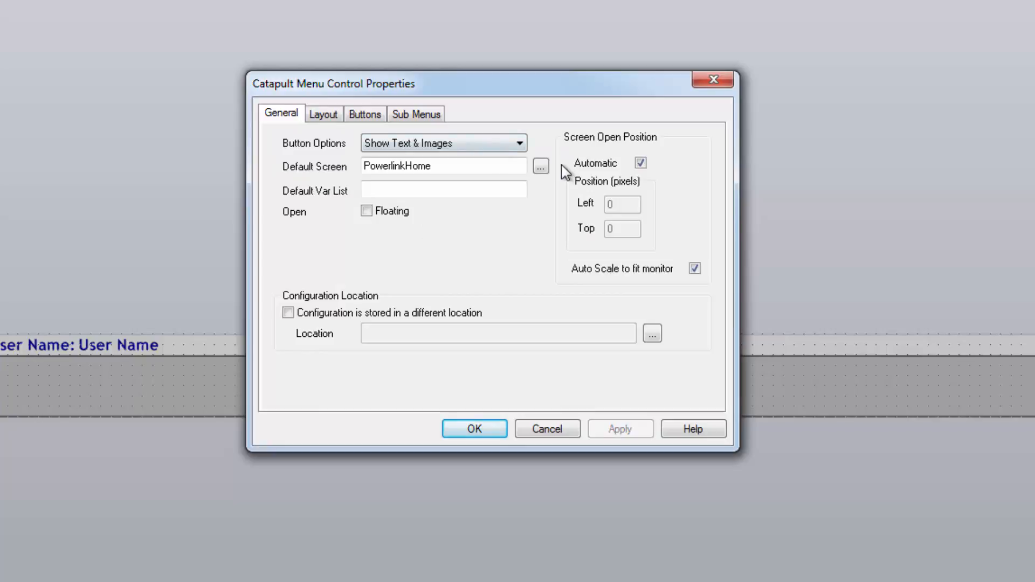
click(475, 144)
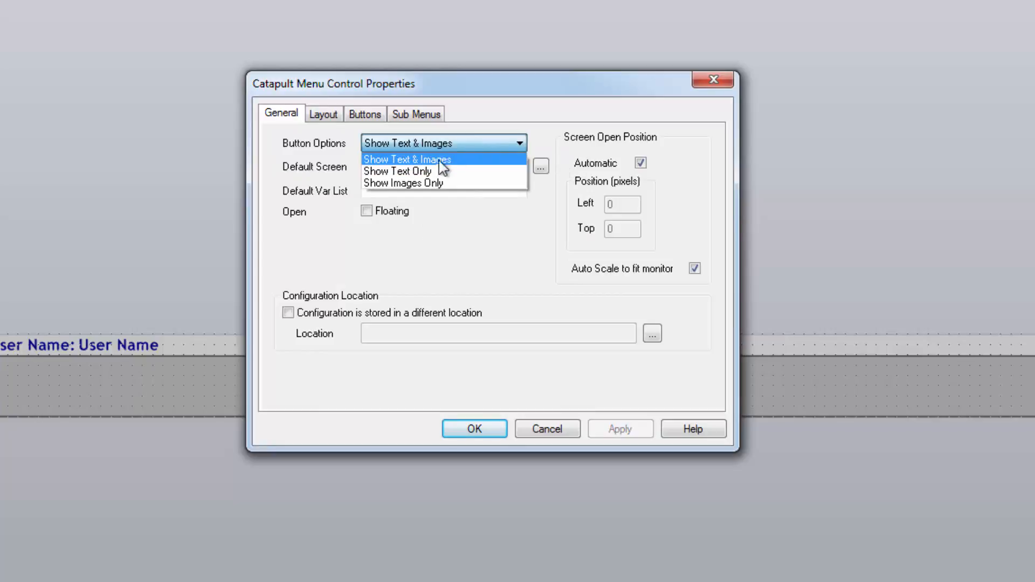
click(481, 160)
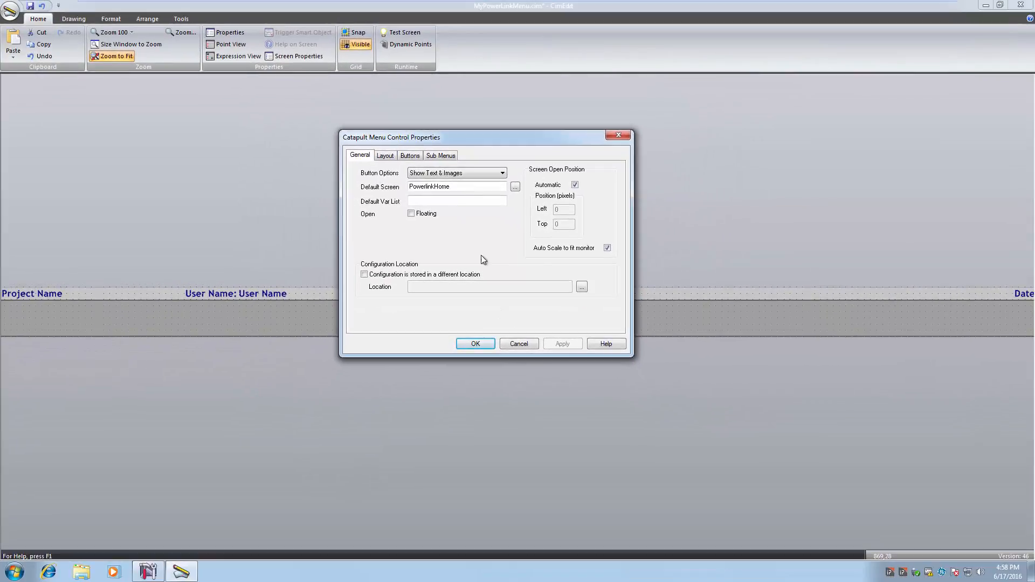
Accept the menu control properties, save MyPowerLinkMenu and run it as a test screen
click(480, 344)
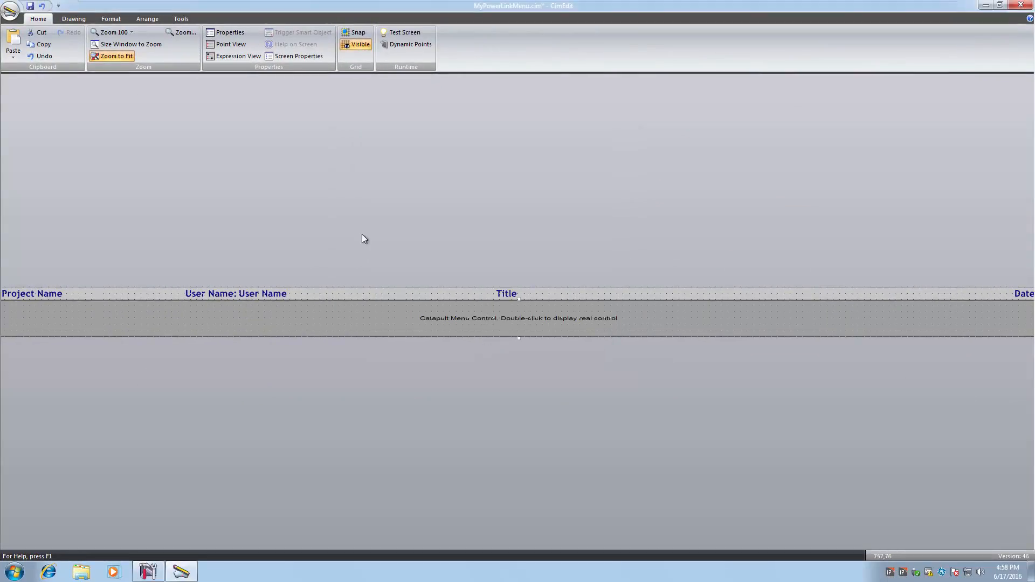
click(30, 7)
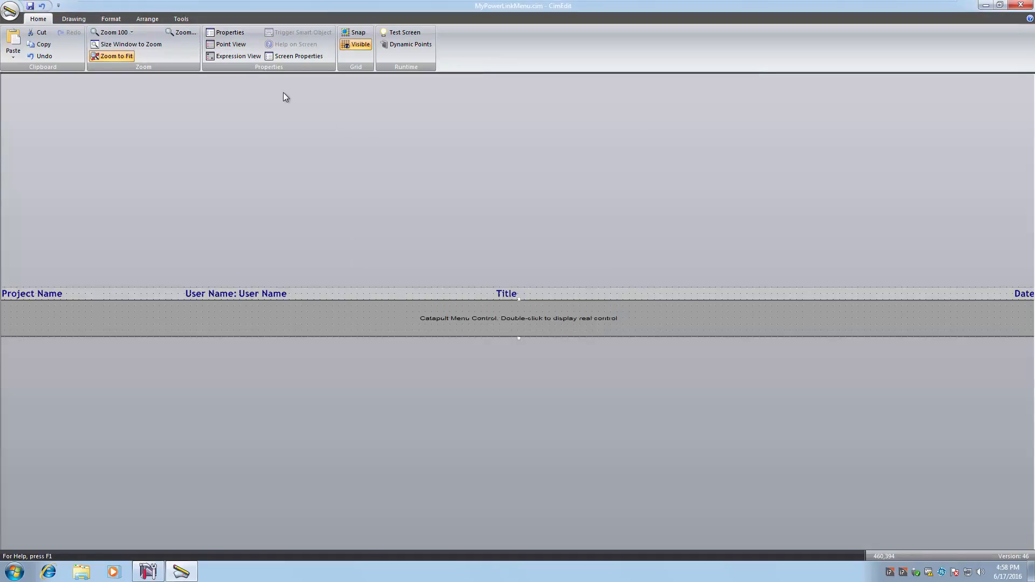
click(399, 34)
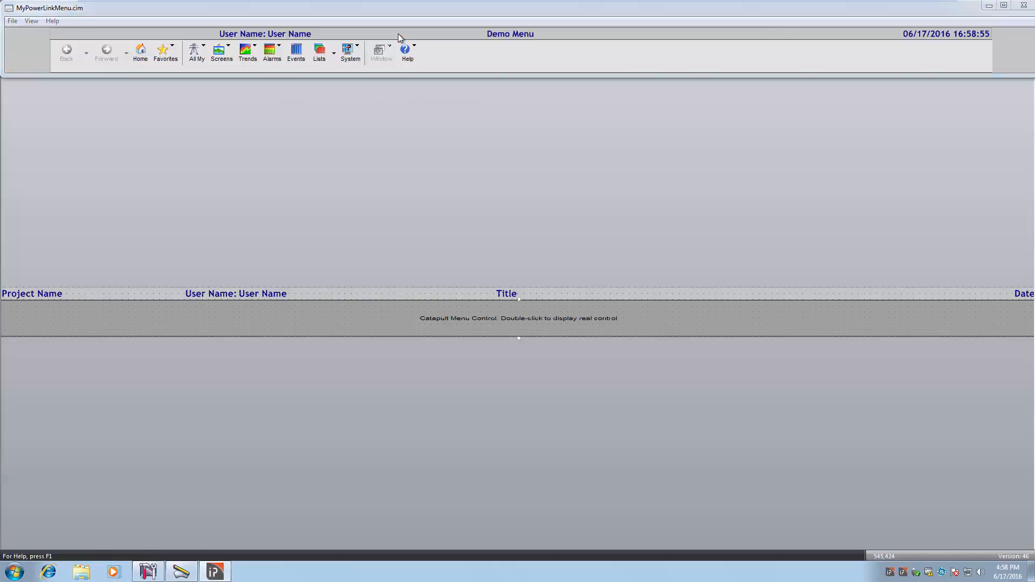
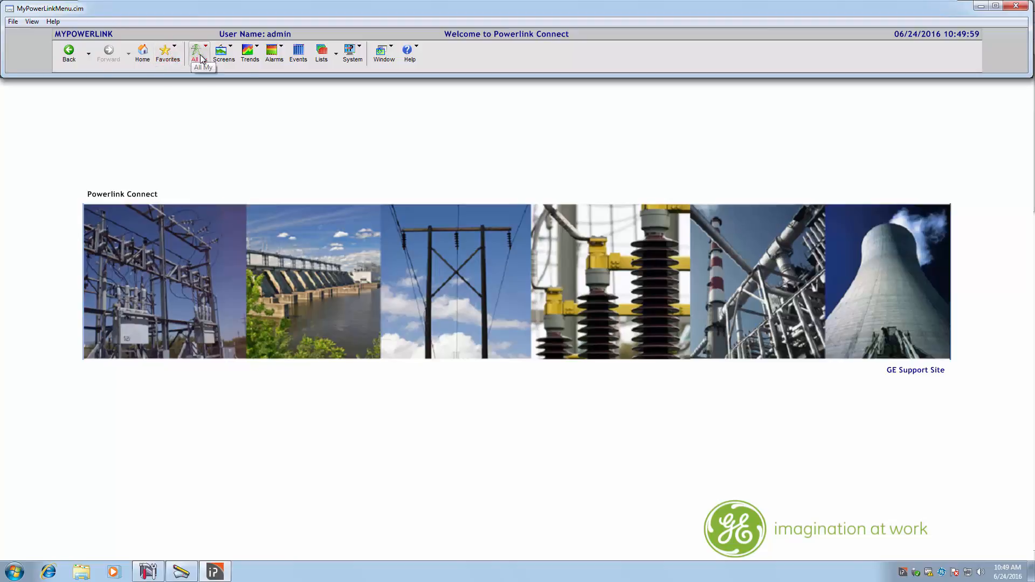
Test the All My menu by opening the Network_Overview screen and the My_SUB_A screen
click(202, 58)
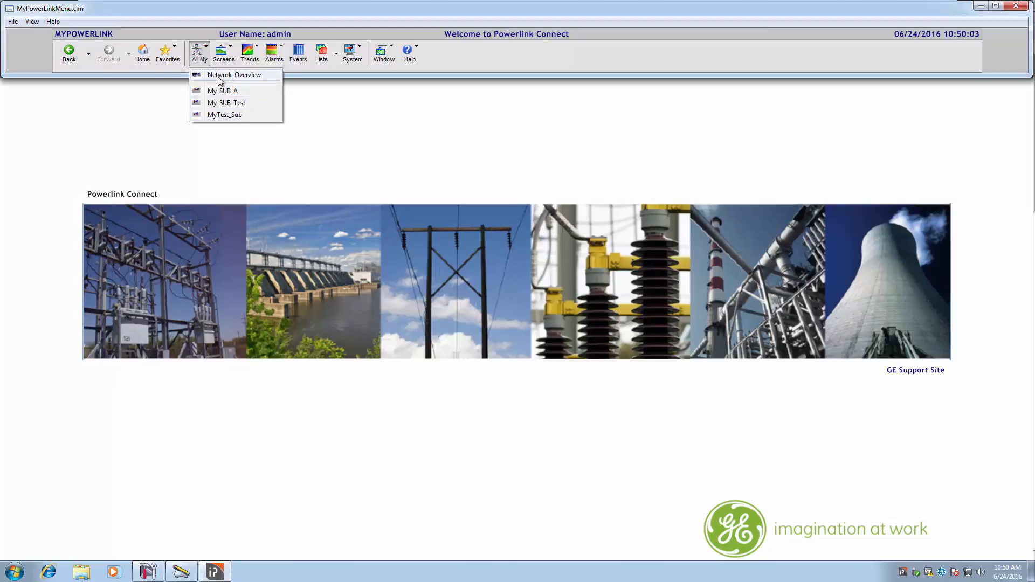
click(251, 77)
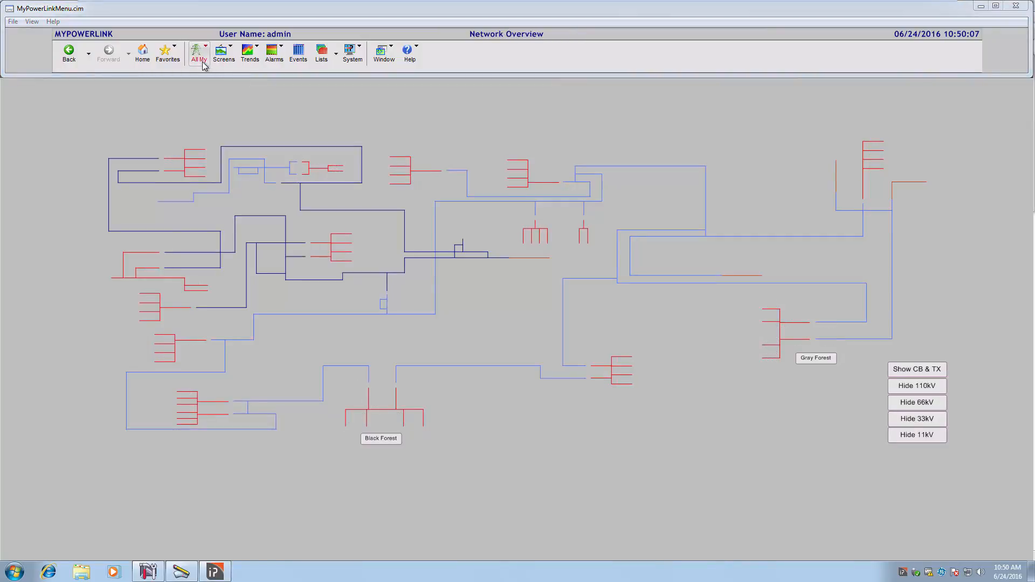
click(204, 66)
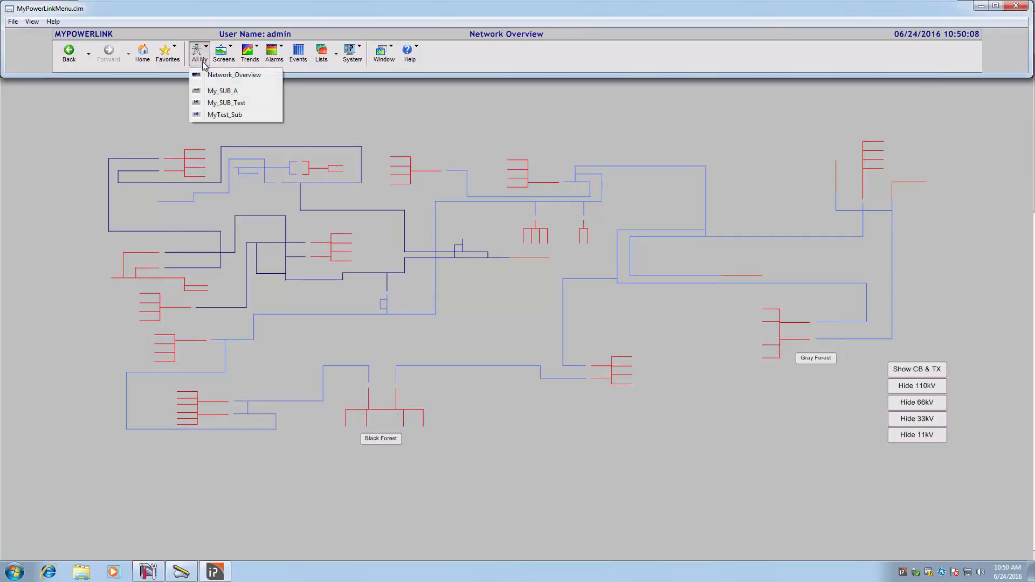
click(232, 94)
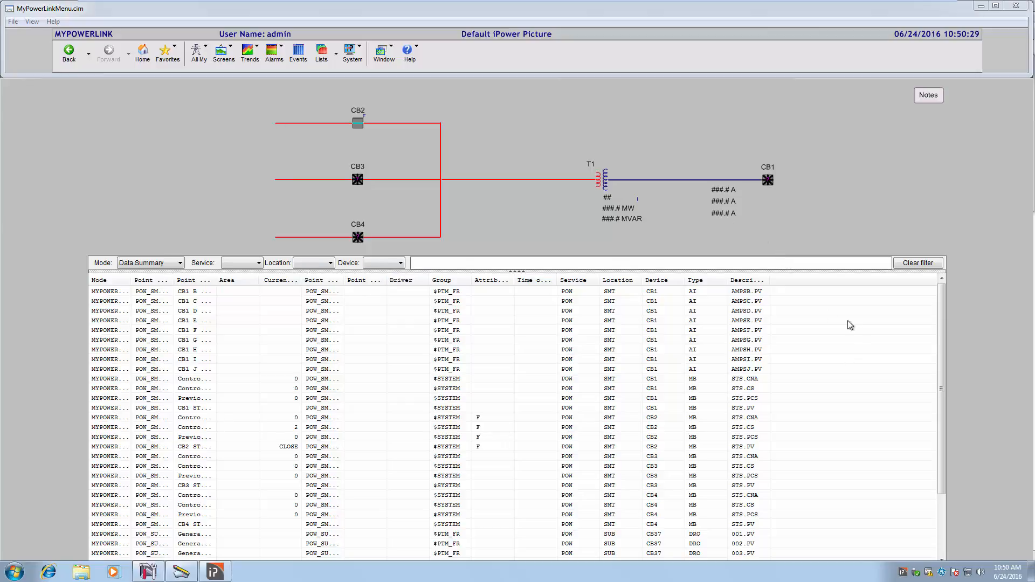
View the My_SUB_A point list in Alarm Summary and Events modes and return it to Data Summary
click(181, 264)
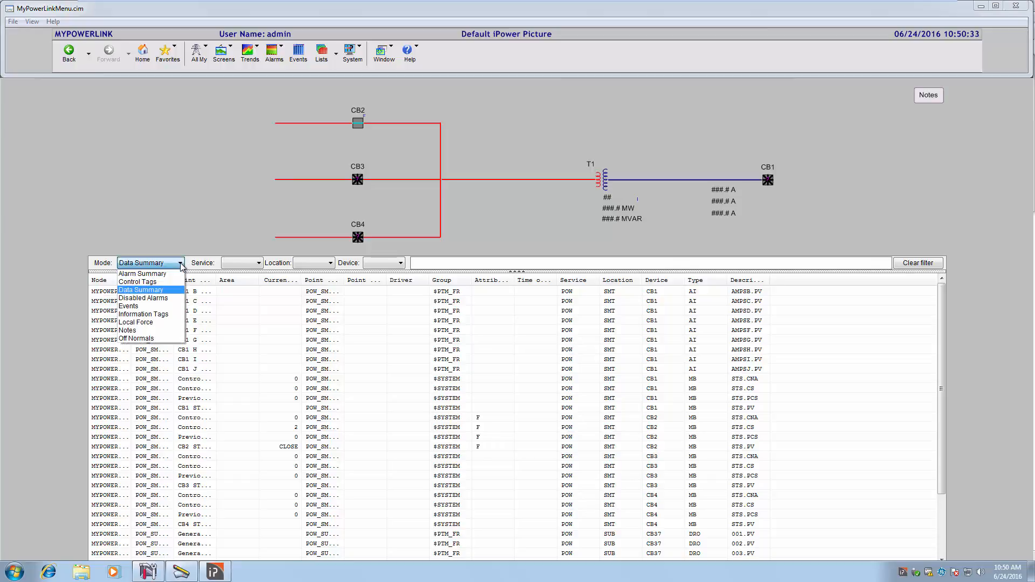
click(155, 274)
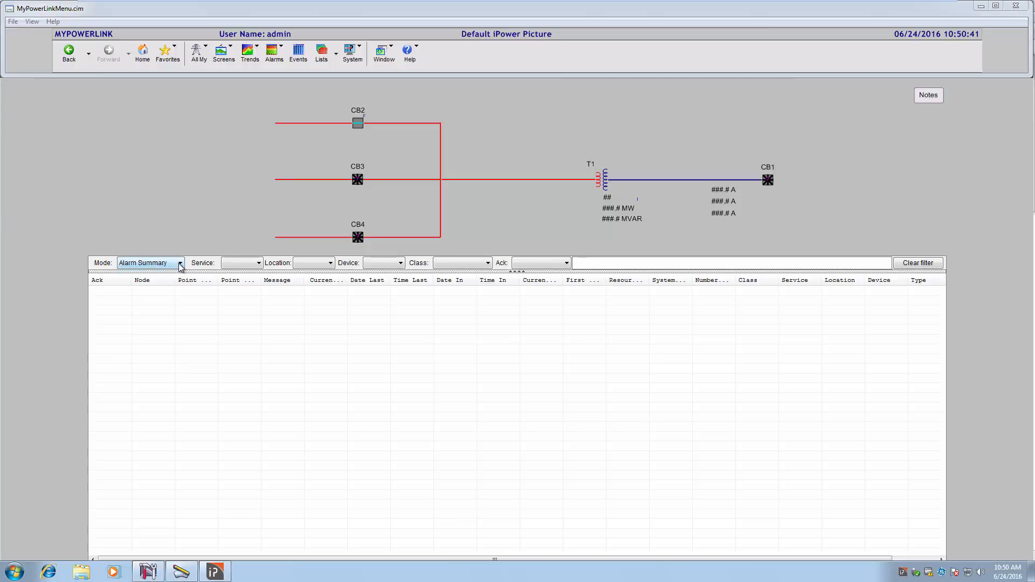
click(181, 266)
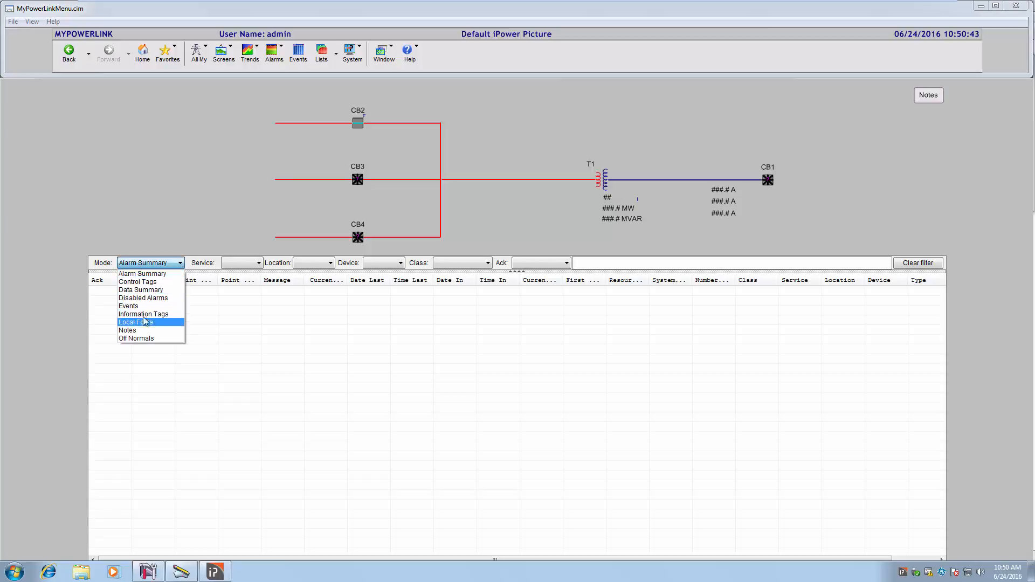
click(141, 307)
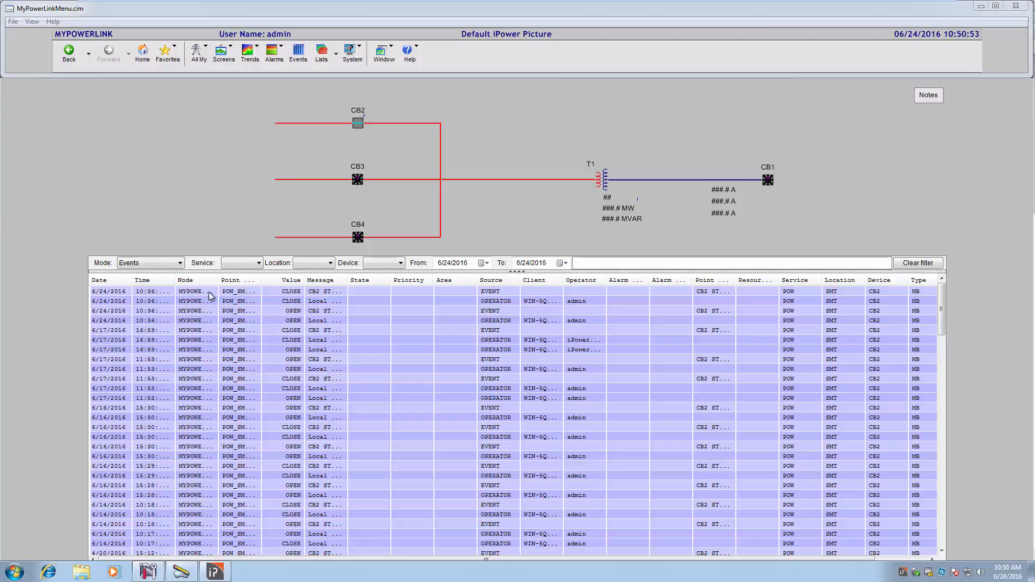
click(180, 263)
click(149, 283)
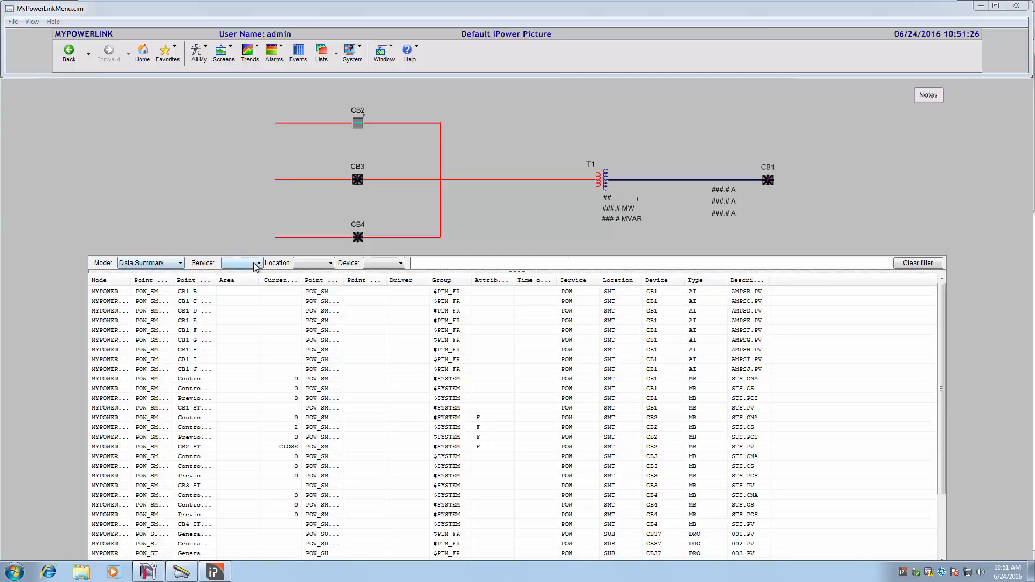
Filter the data summary by service POW and location SUB, check the available devices, and clear the filter
click(257, 267)
click(331, 264)
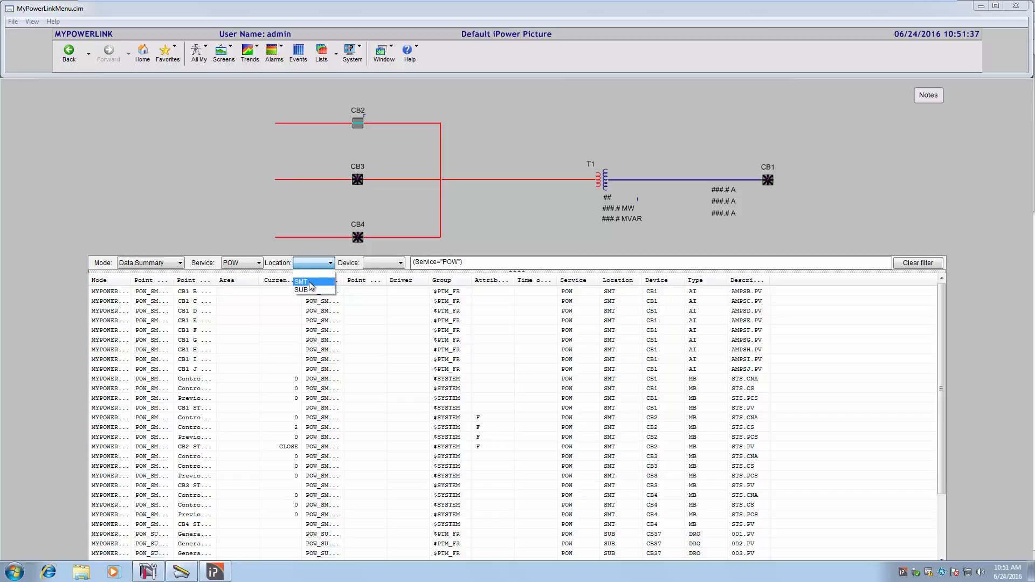
click(387, 262)
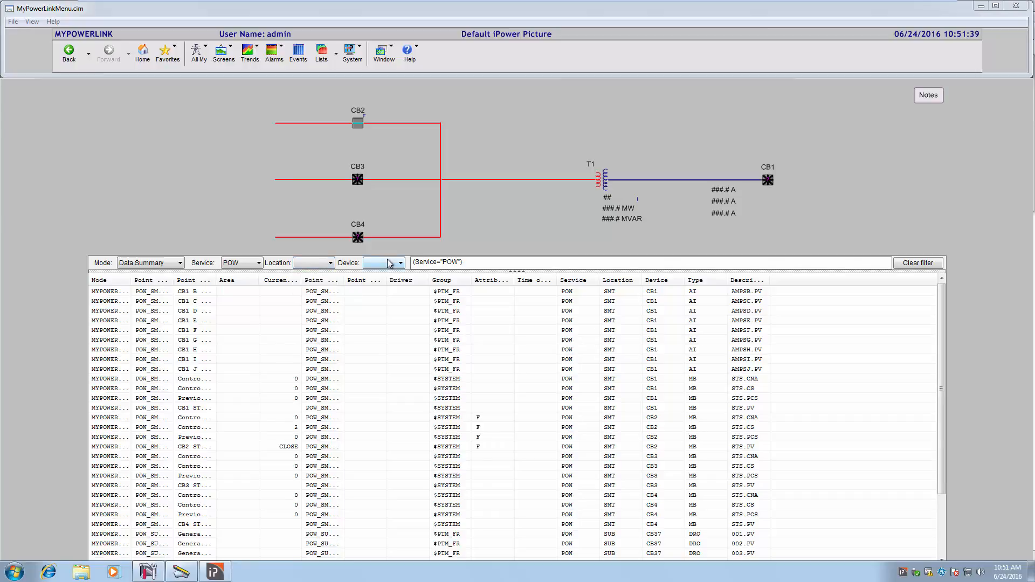
click(318, 264)
click(328, 265)
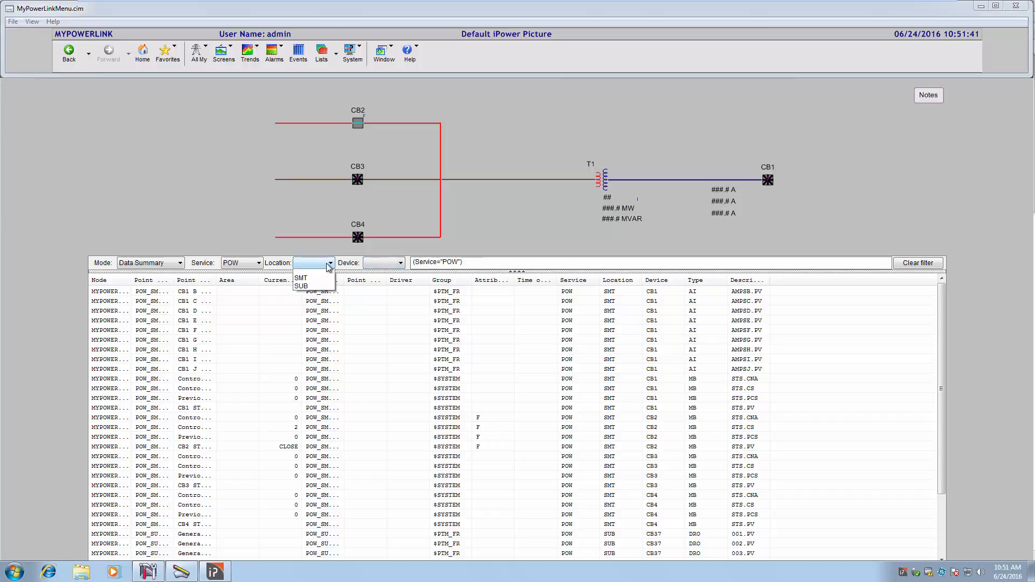
click(318, 292)
click(399, 265)
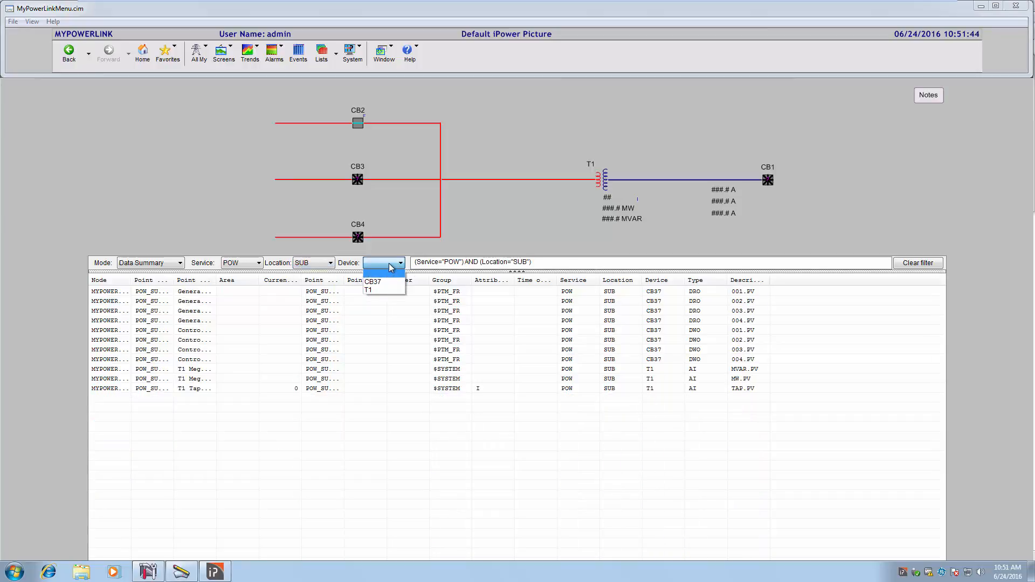
click(388, 264)
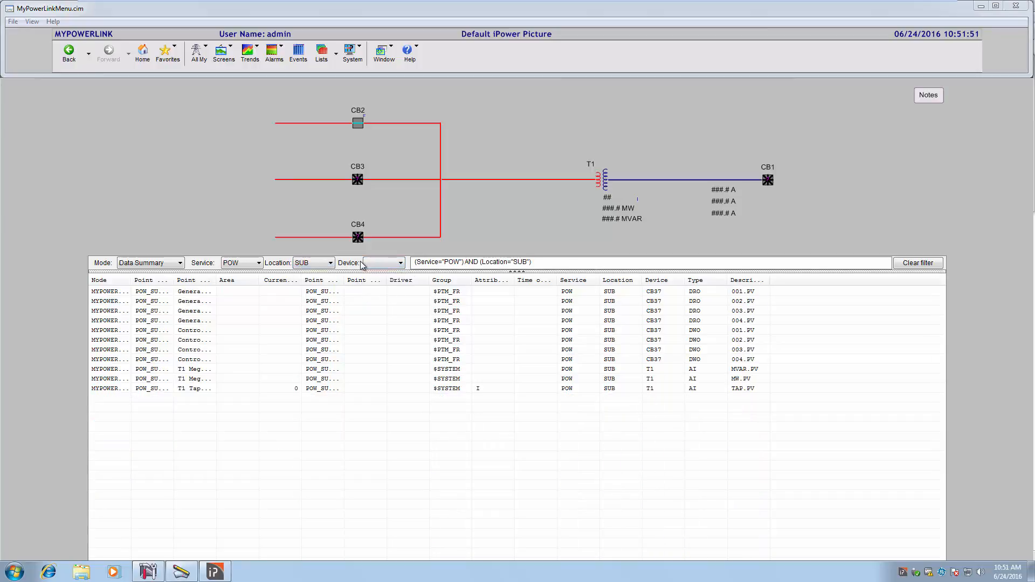
click(916, 264)
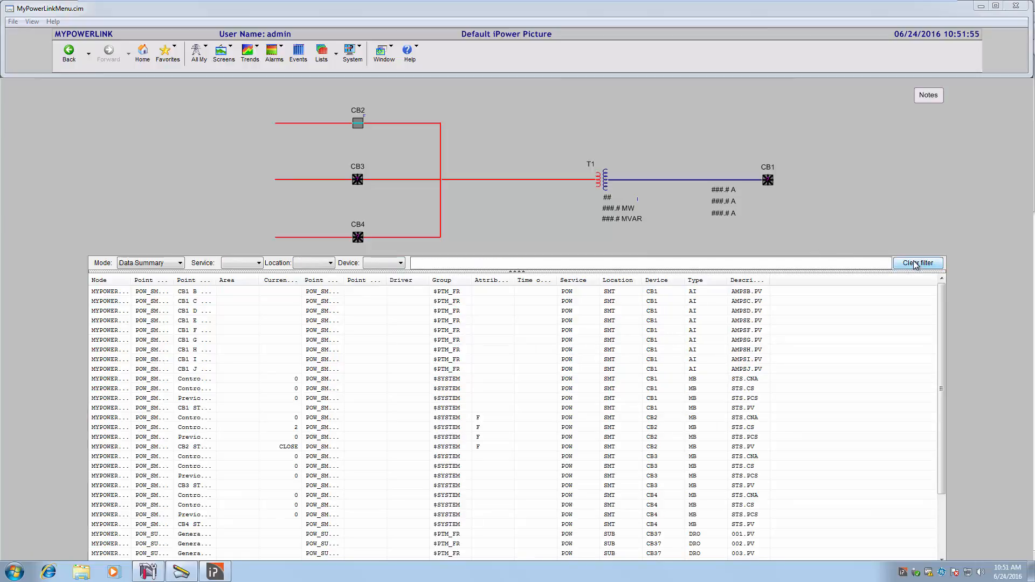
Apply a local force of OPEN to breaker CB2 on the one-line diagram
click(358, 124)
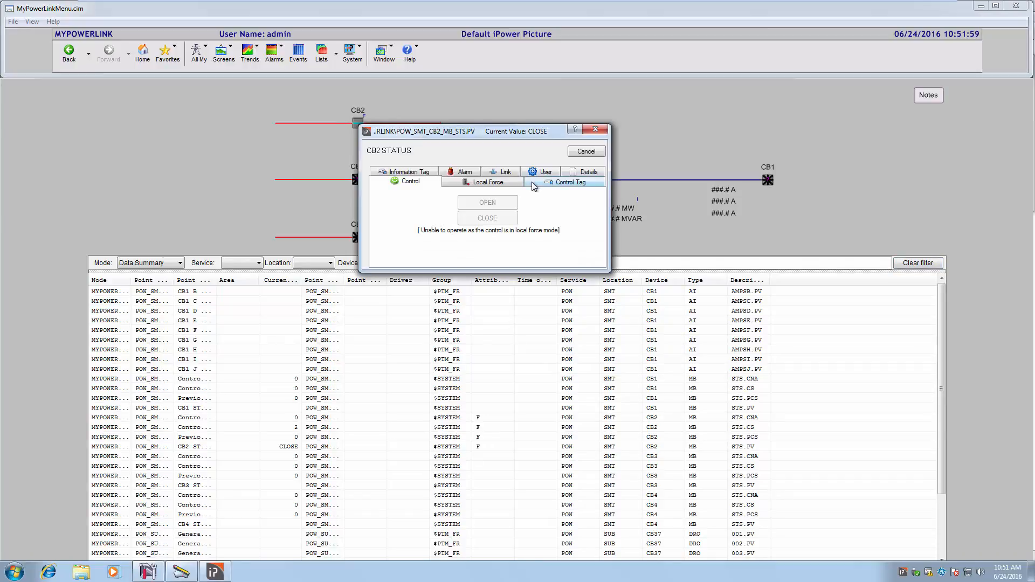
click(501, 183)
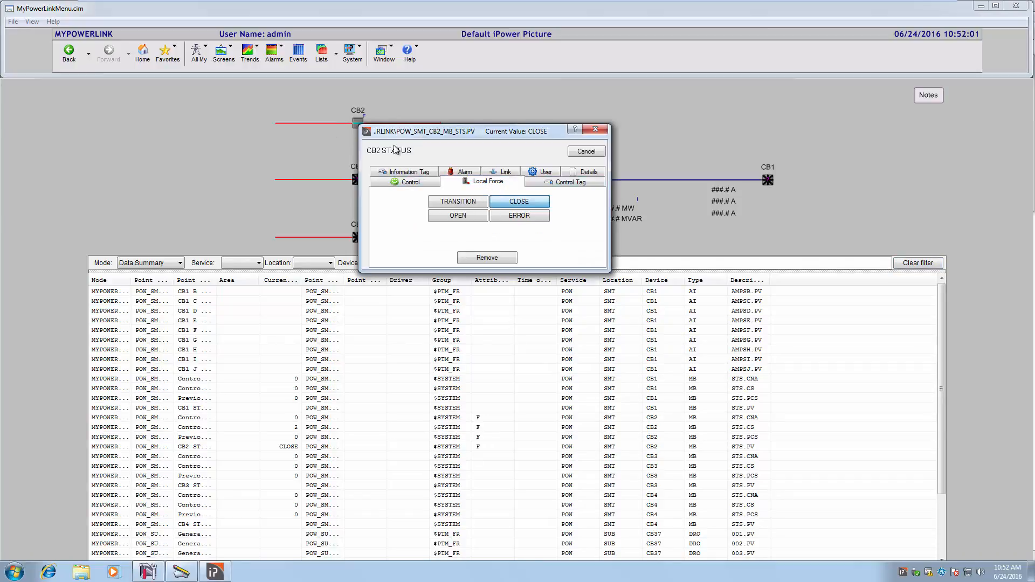
drag(501, 134, 699, 100)
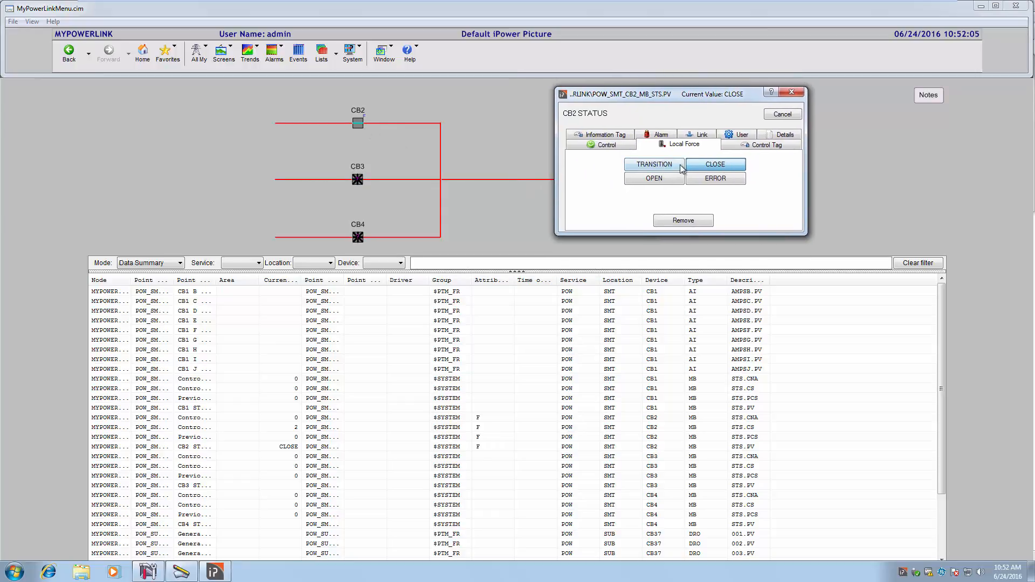
click(657, 180)
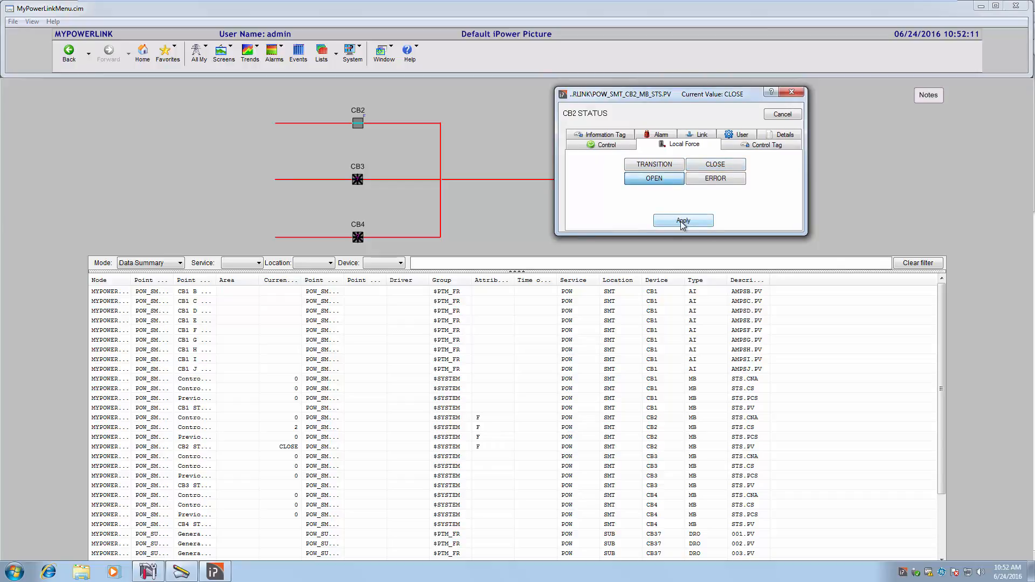
click(683, 222)
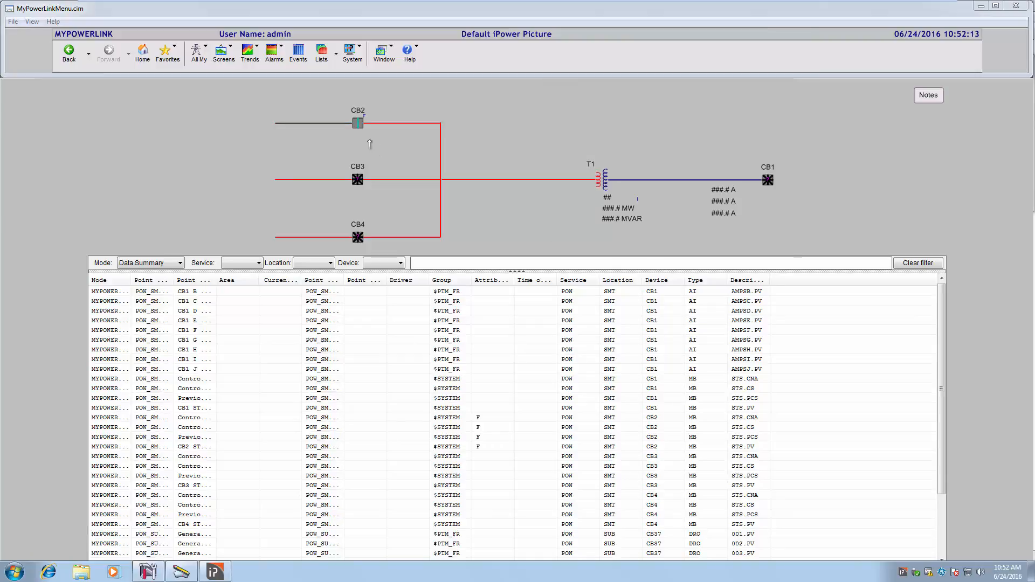